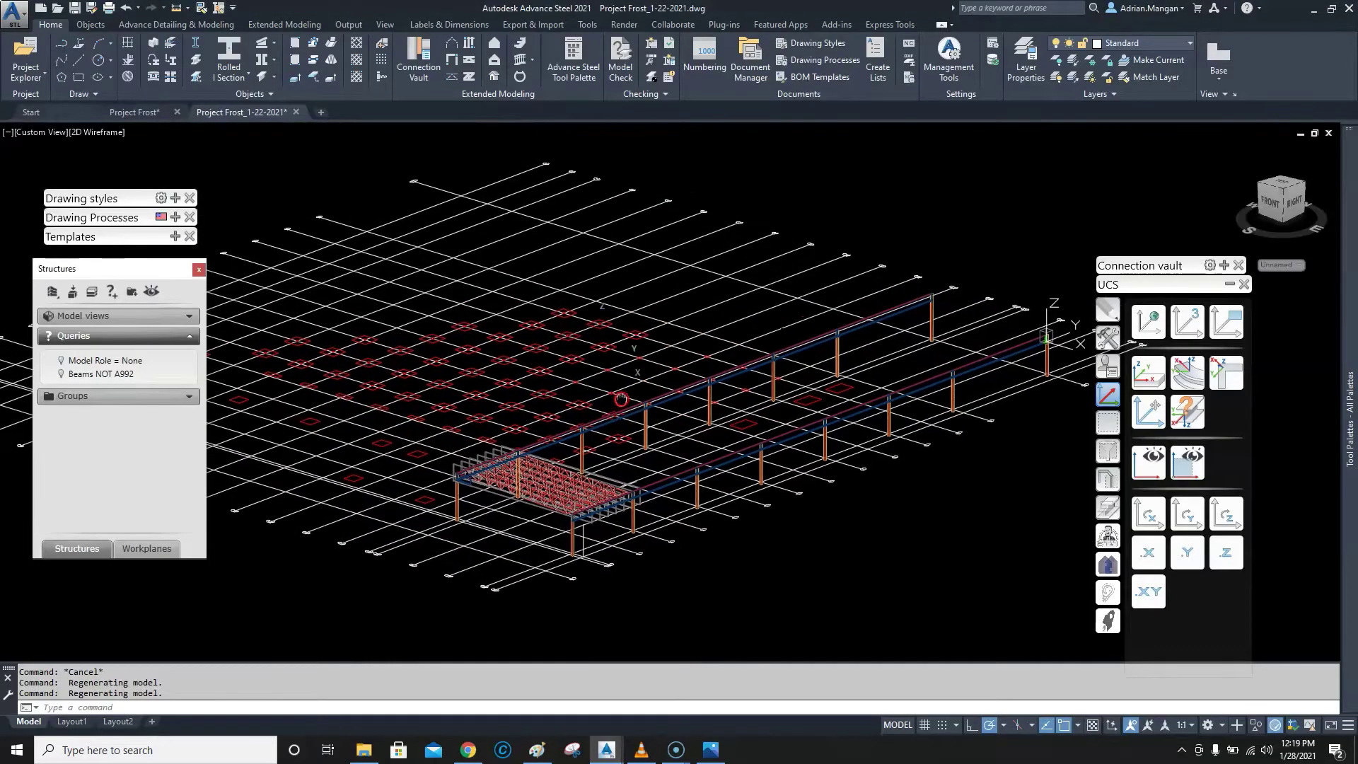
- Pan the view to frame the whole handrail layout and dismiss the 3D display performance notice
{"action": "left_click", "coordinate": [631, 401]}
{"action": "left_click", "coordinate": [685, 418]}
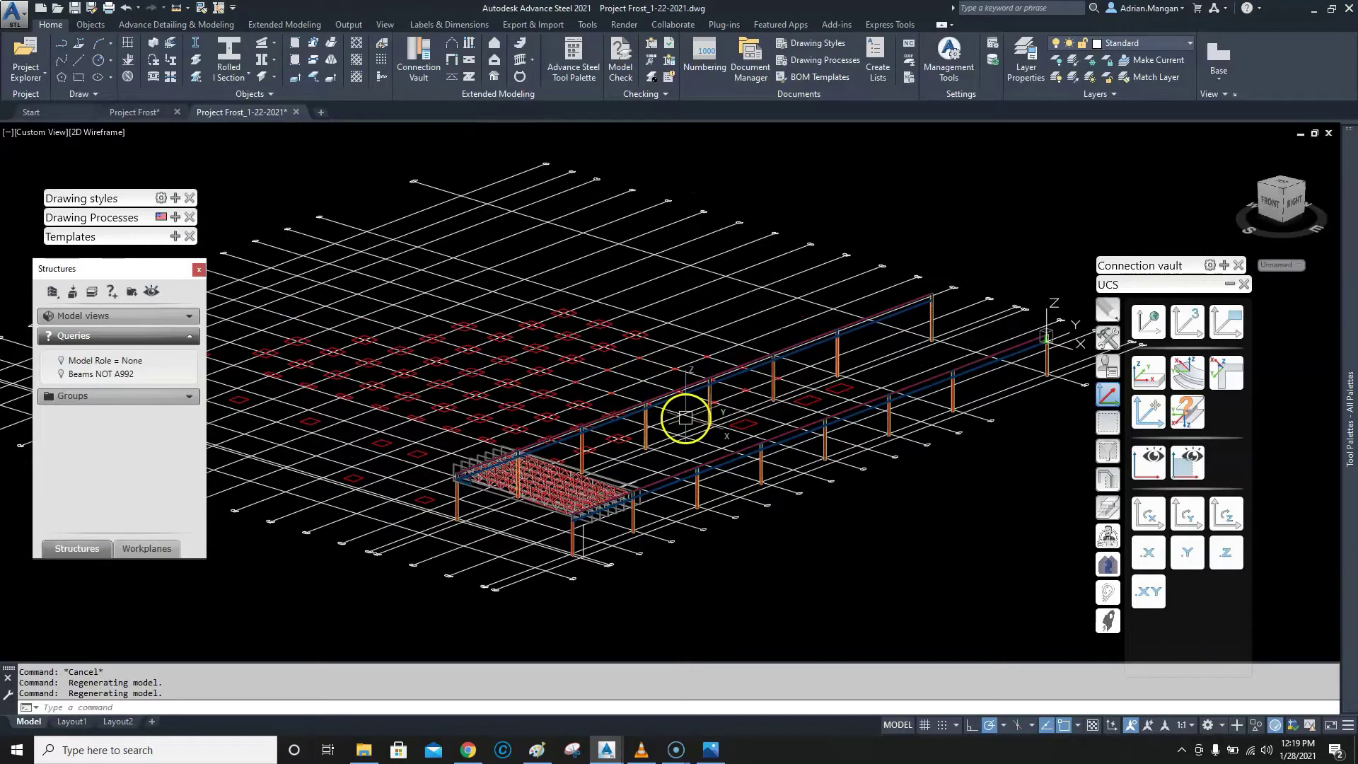
{"action": "middle_click_drag", "start_coordinate": [681, 412], "coordinate": [593, 392]}
{"action": "middle_click_drag", "start_coordinate": [829, 294], "coordinate": [731, 317]}
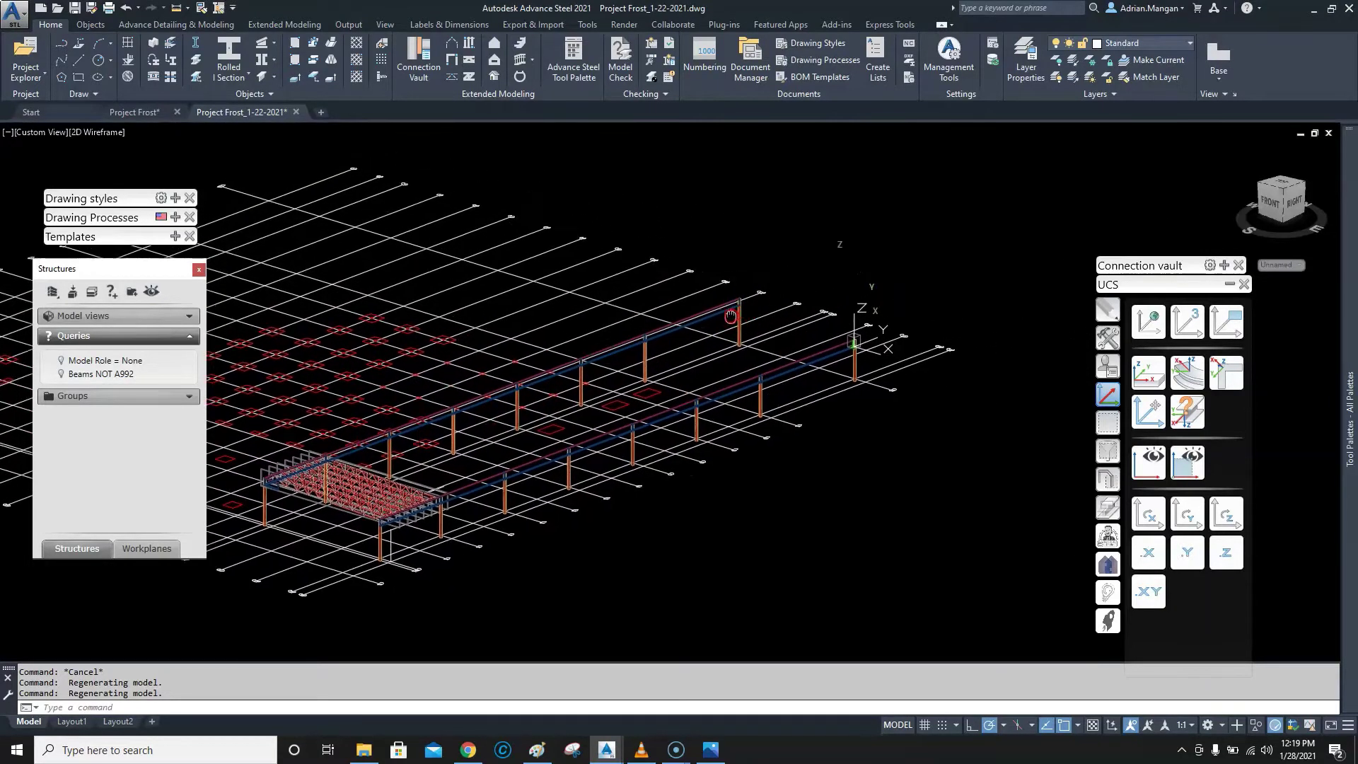
{"action": "middle_click_drag", "start_coordinate": [562, 363], "coordinate": [716, 347]}
{"action": "left_click", "coordinate": [1235, 37]}
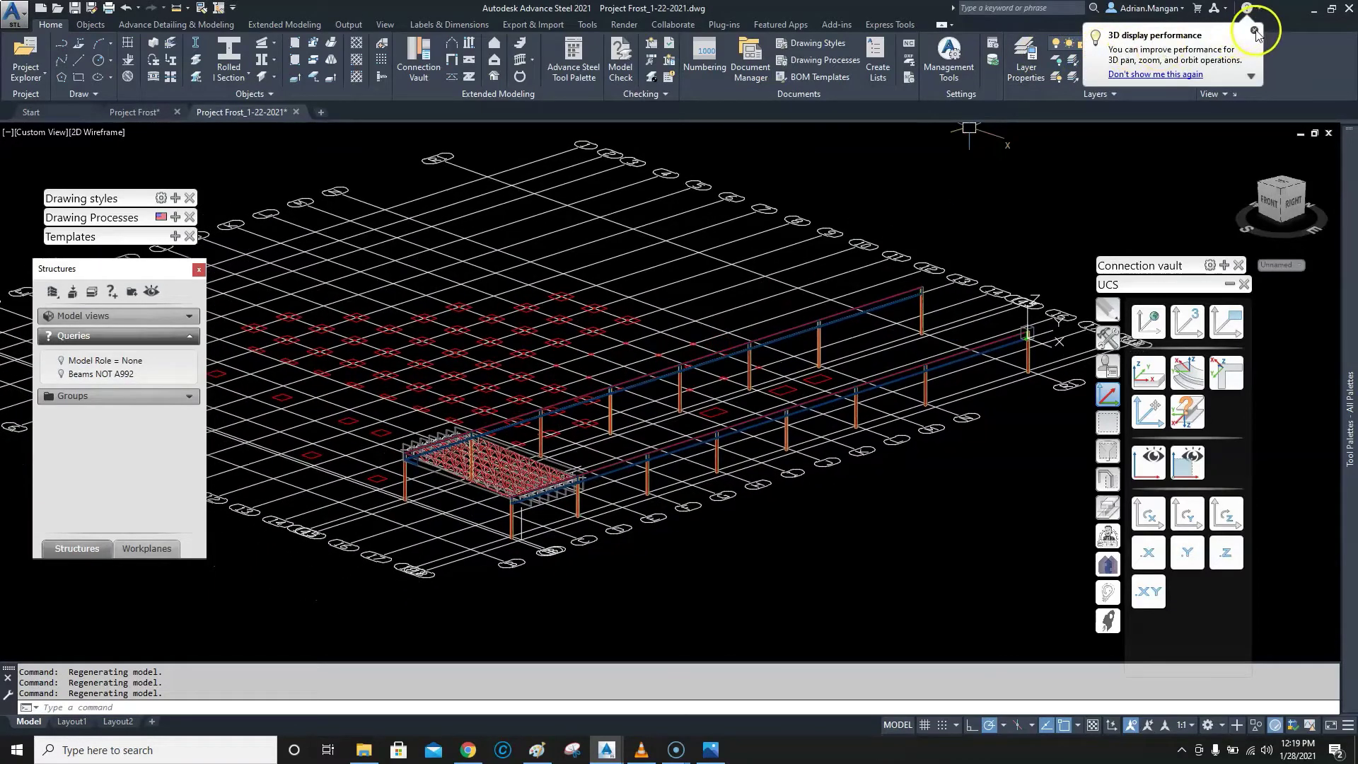
{"action": "left_click", "coordinate": [1255, 32]}
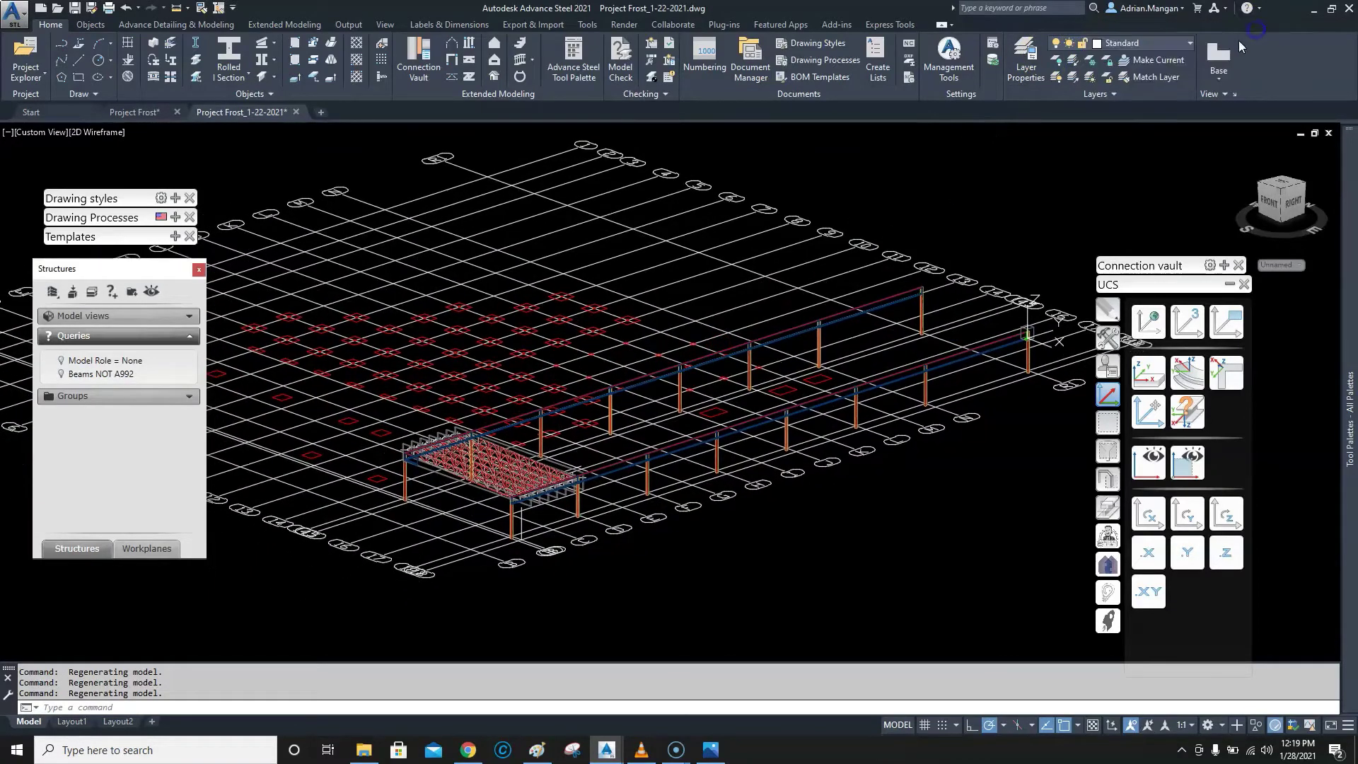
- Turn off the Grids, Construction Lines and Joists layers in the Layer list
{"action": "left_click", "coordinate": [1184, 43]}
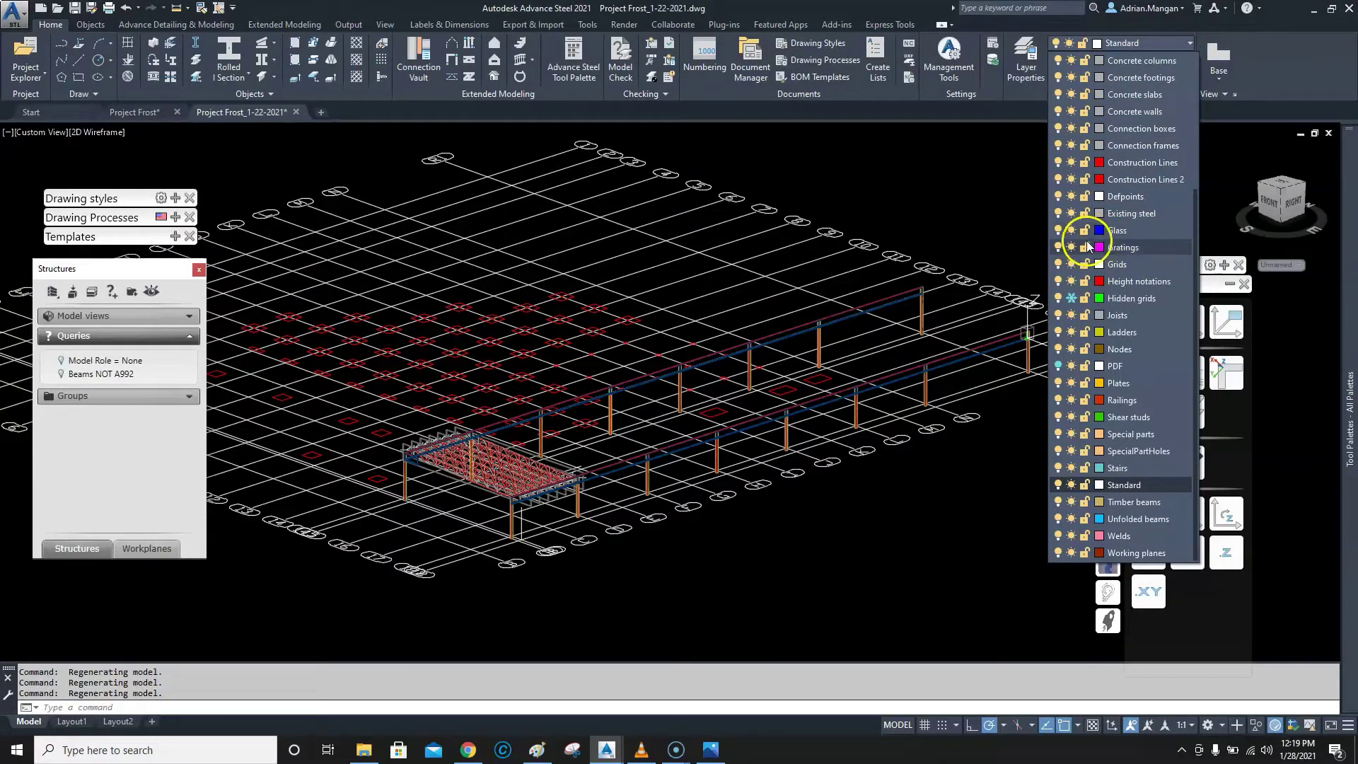
{"action": "scroll", "coordinate": [1132, 212], "scroll_direction": "up", "scroll_amount": 2}
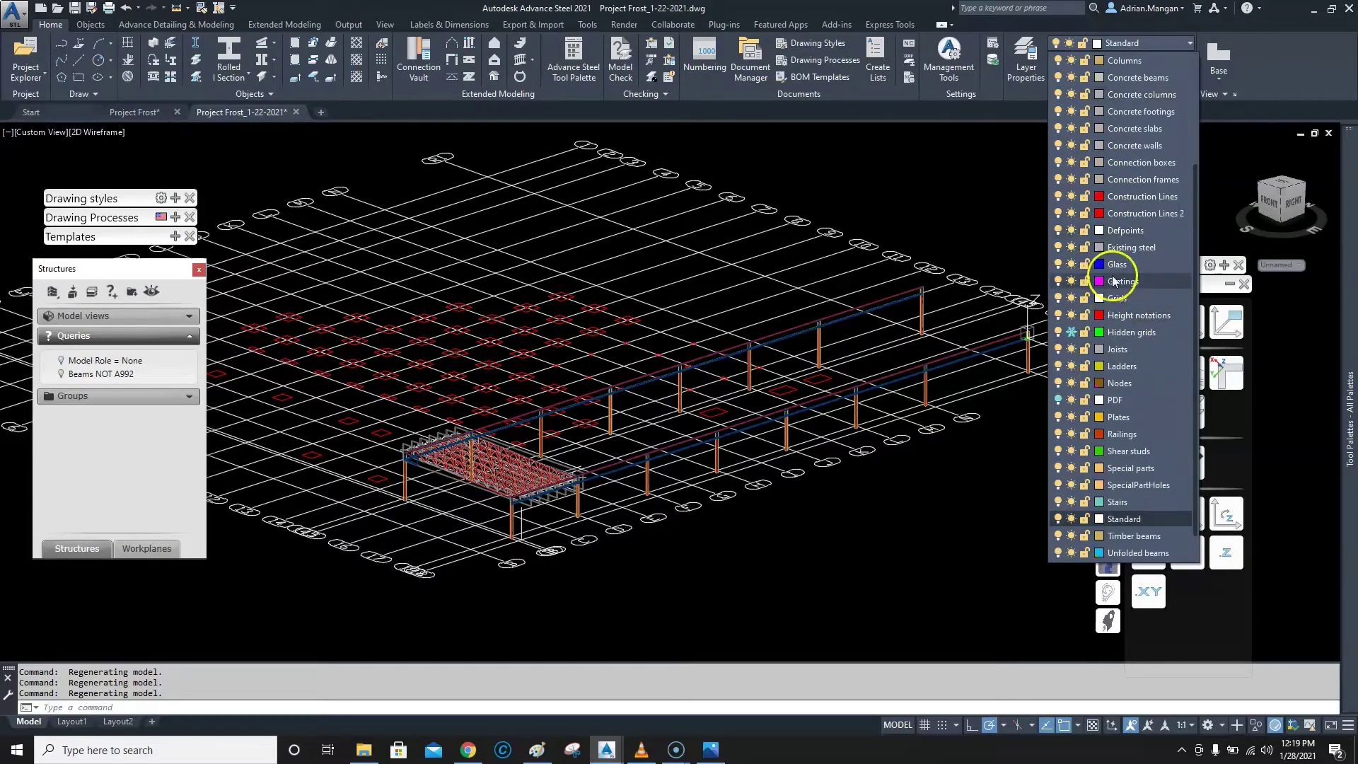
{"action": "left_click", "coordinate": [1060, 298]}
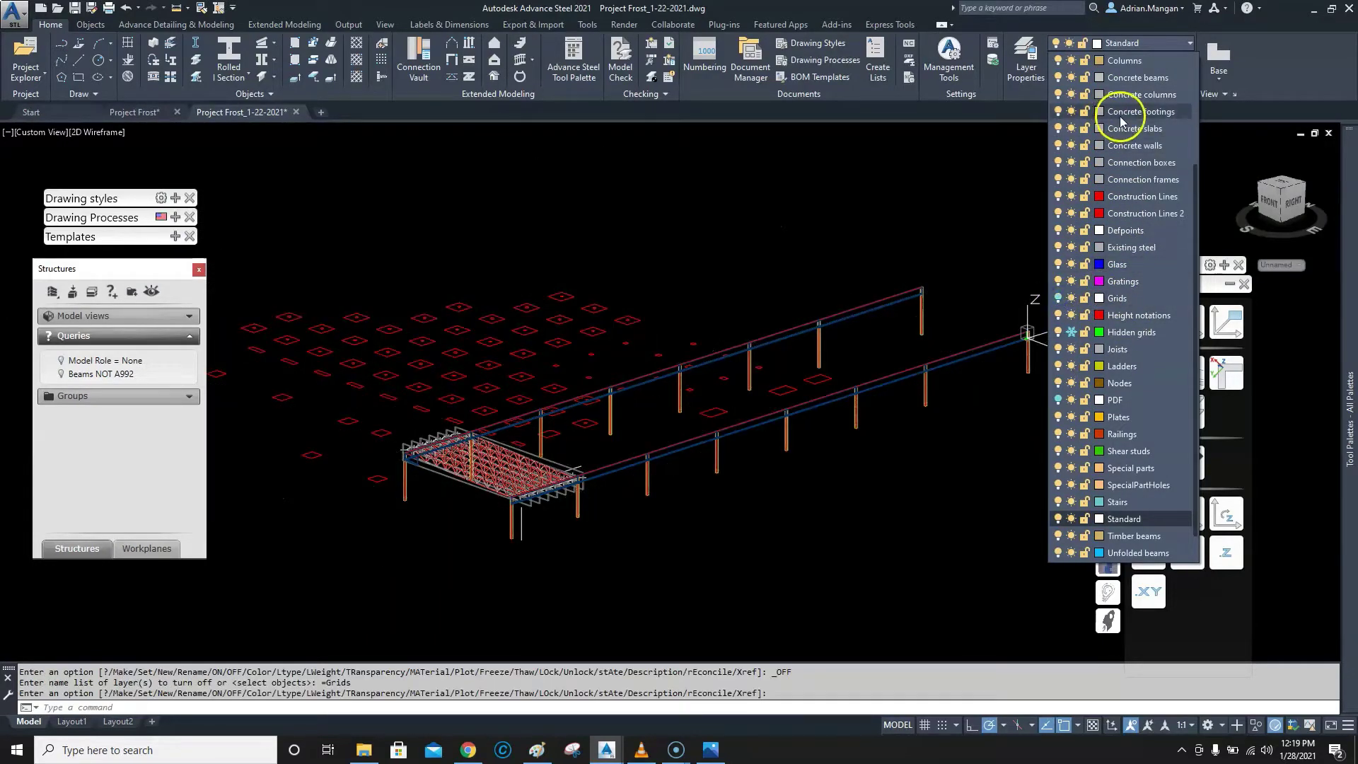
{"action": "left_click", "coordinate": [1058, 196]}
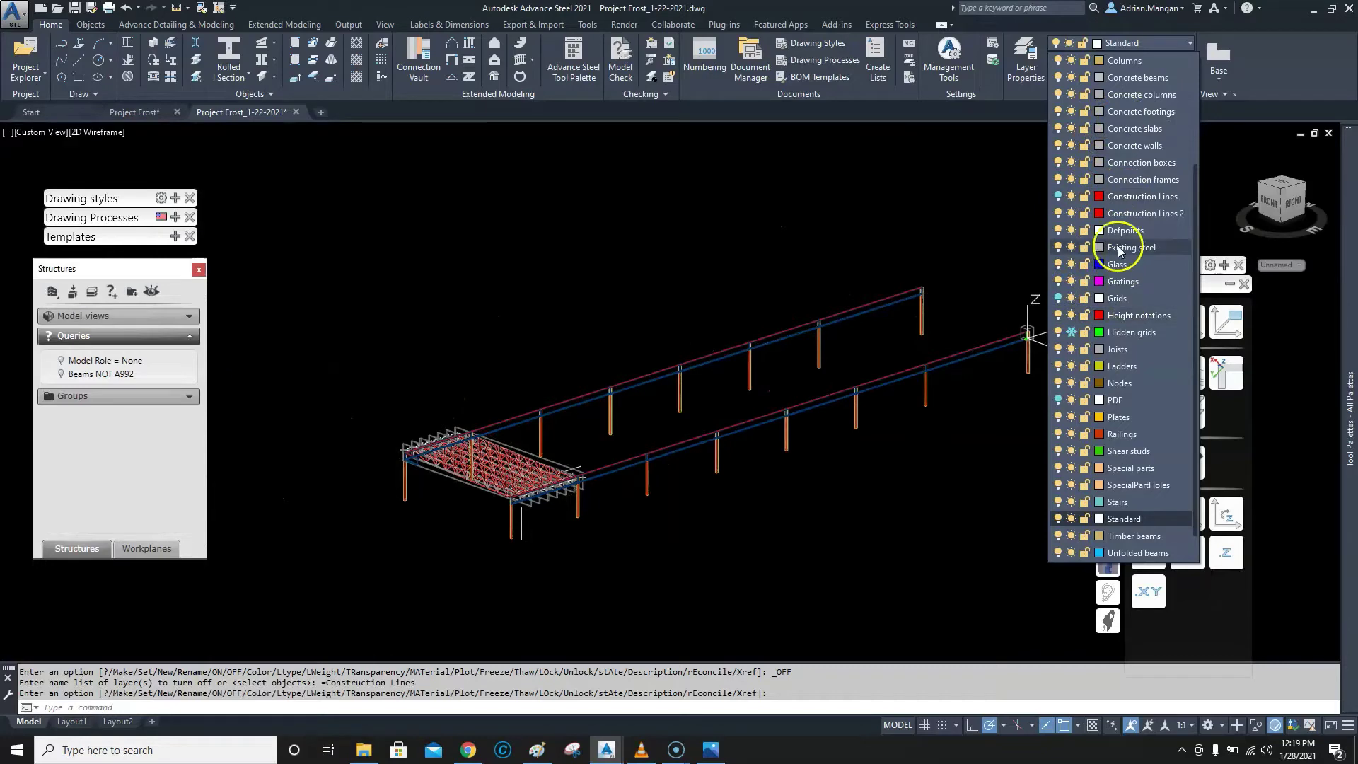
{"action": "left_click", "coordinate": [1061, 349]}
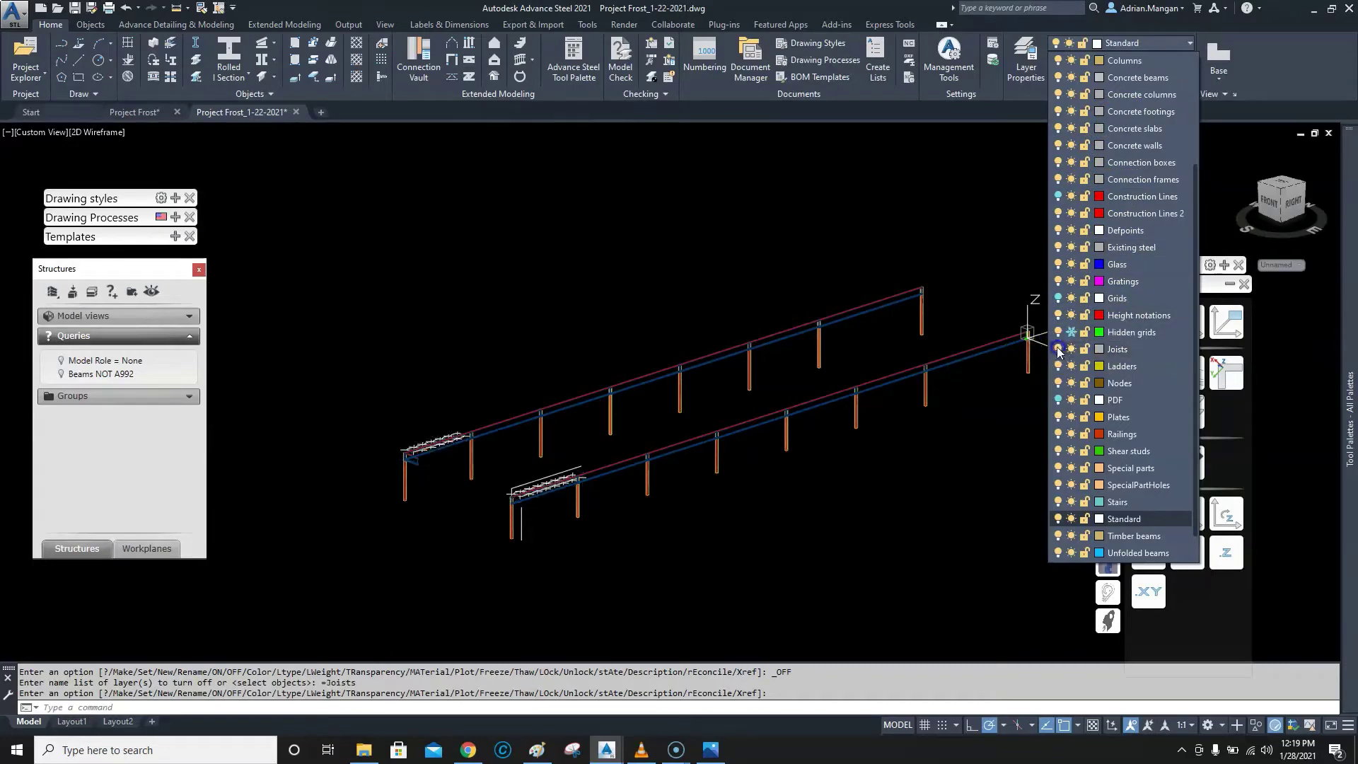
{"action": "scroll", "coordinate": [419, 480], "scroll_direction": "up", "scroll_amount": 4}
- Pick one circular stud marker, Select Similar to get all 13, and delete them
{"action": "scroll", "coordinate": [420, 480], "scroll_direction": "up", "scroll_amount": 2}
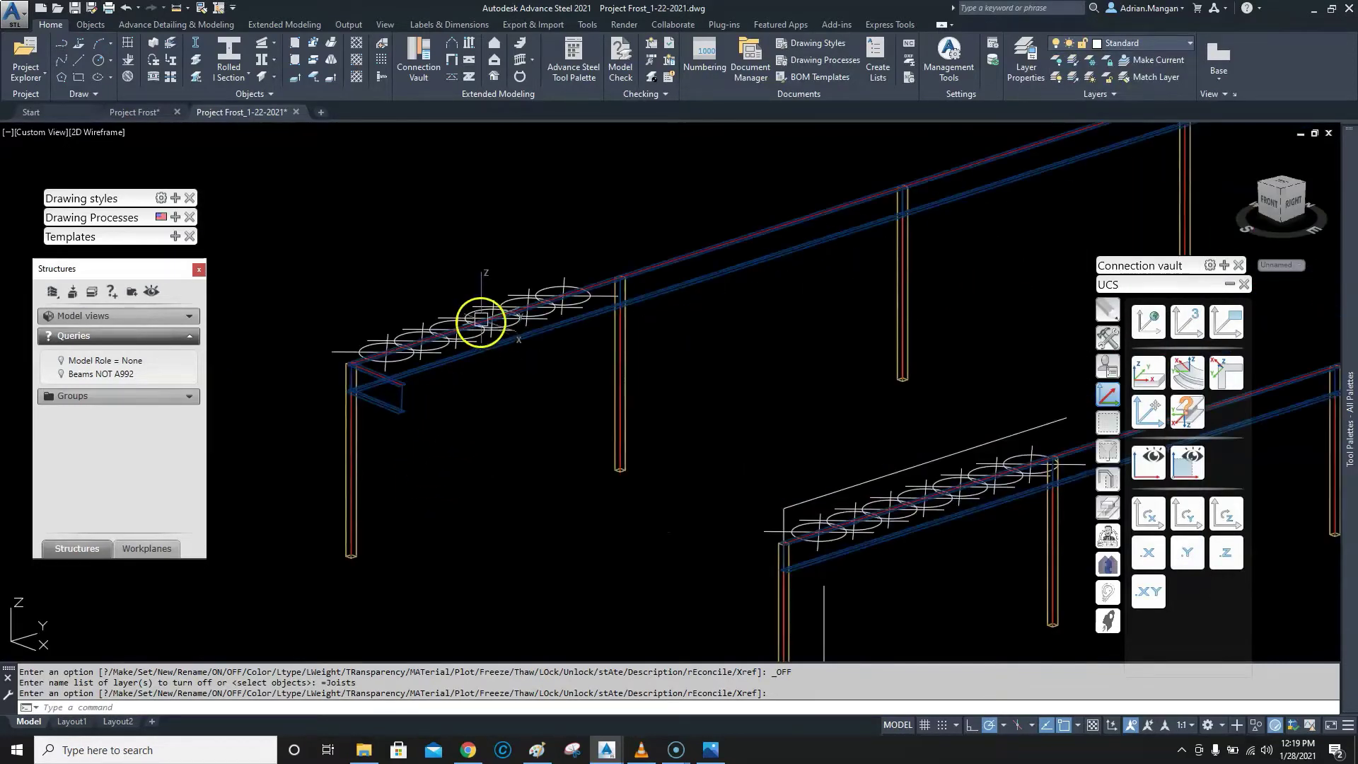
{"action": "left_click", "coordinate": [476, 302]}
{"action": "left_click", "coordinate": [473, 303]}
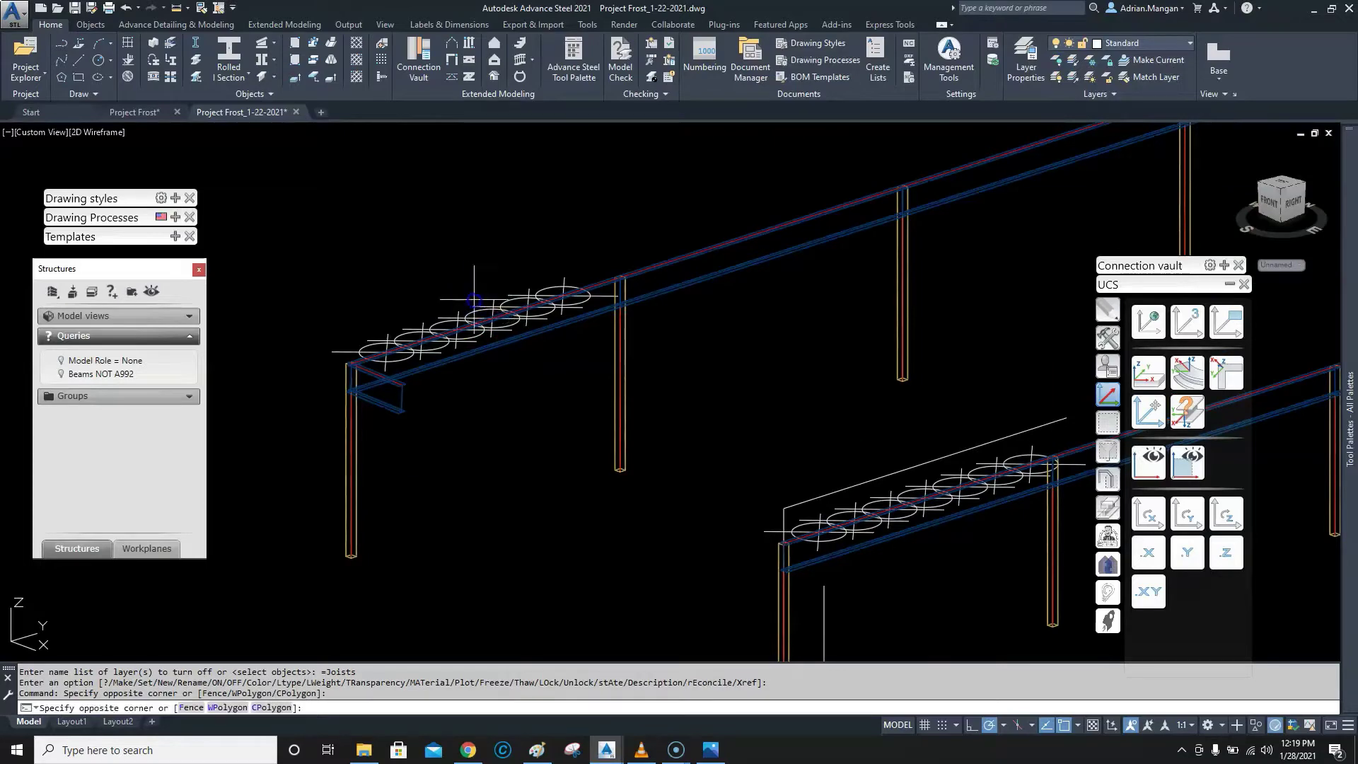
{"action": "left_click", "coordinate": [476, 305]}
{"action": "scroll", "coordinate": [476, 304], "scroll_direction": "up", "scroll_amount": 4}
{"action": "left_click", "coordinate": [473, 304]}
{"action": "right_click", "coordinate": [481, 263]}
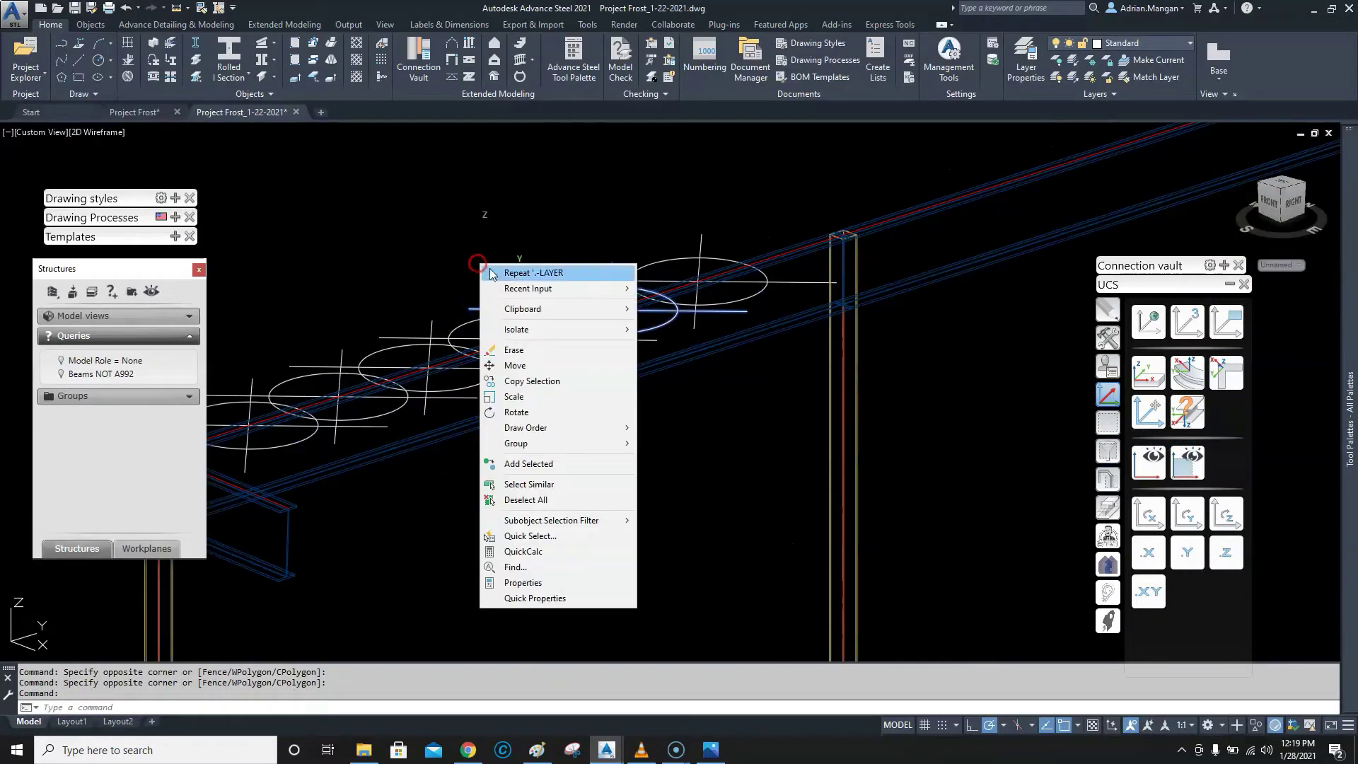
{"action": "left_click", "coordinate": [531, 485]}
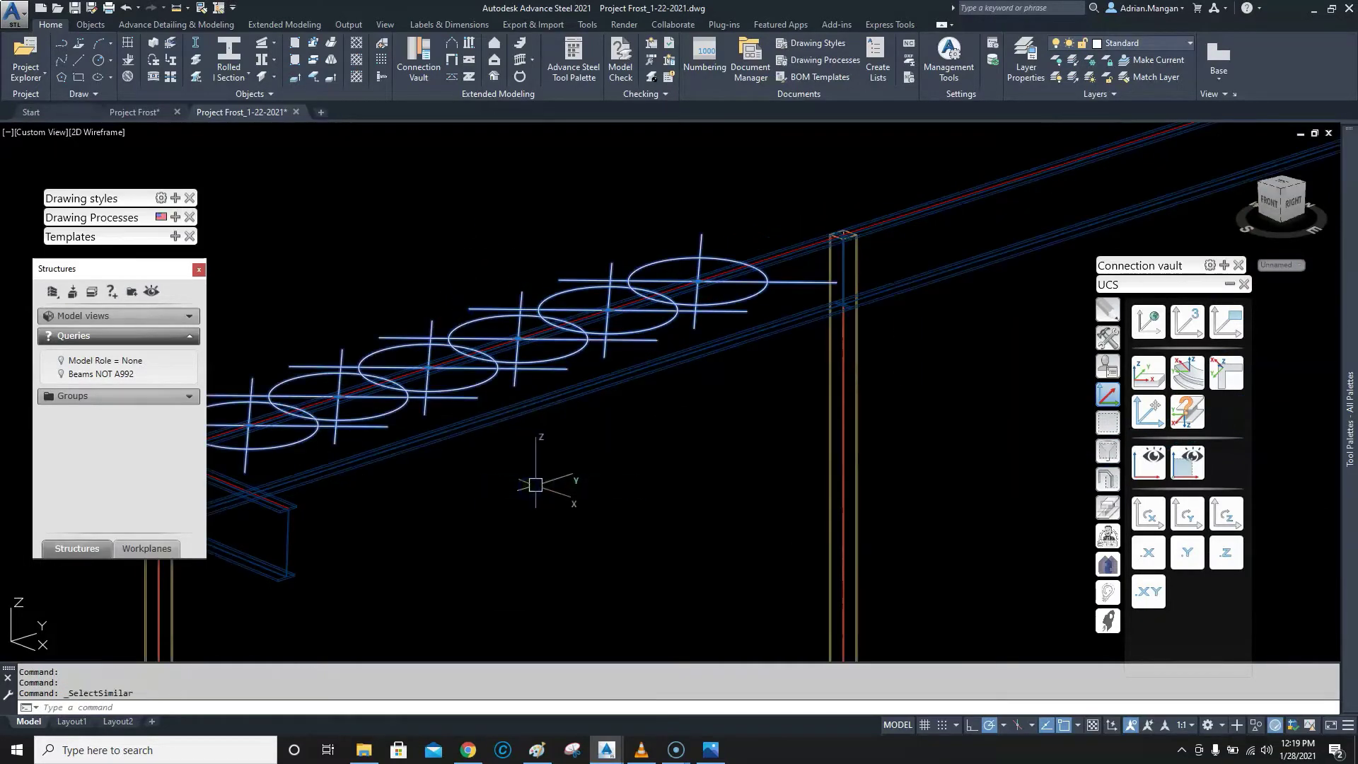
{"action": "key", "text": "Delete"}
- Pan and zoom along the beams to check the handrail columns and beam end
{"action": "scroll", "coordinate": [655, 422], "scroll_direction": "down", "scroll_amount": 3}
{"action": "middle_click_drag", "start_coordinate": [464, 351], "coordinate": [365, 362]}
{"action": "scroll", "coordinate": [375, 350], "scroll_direction": "up", "scroll_amount": 5}
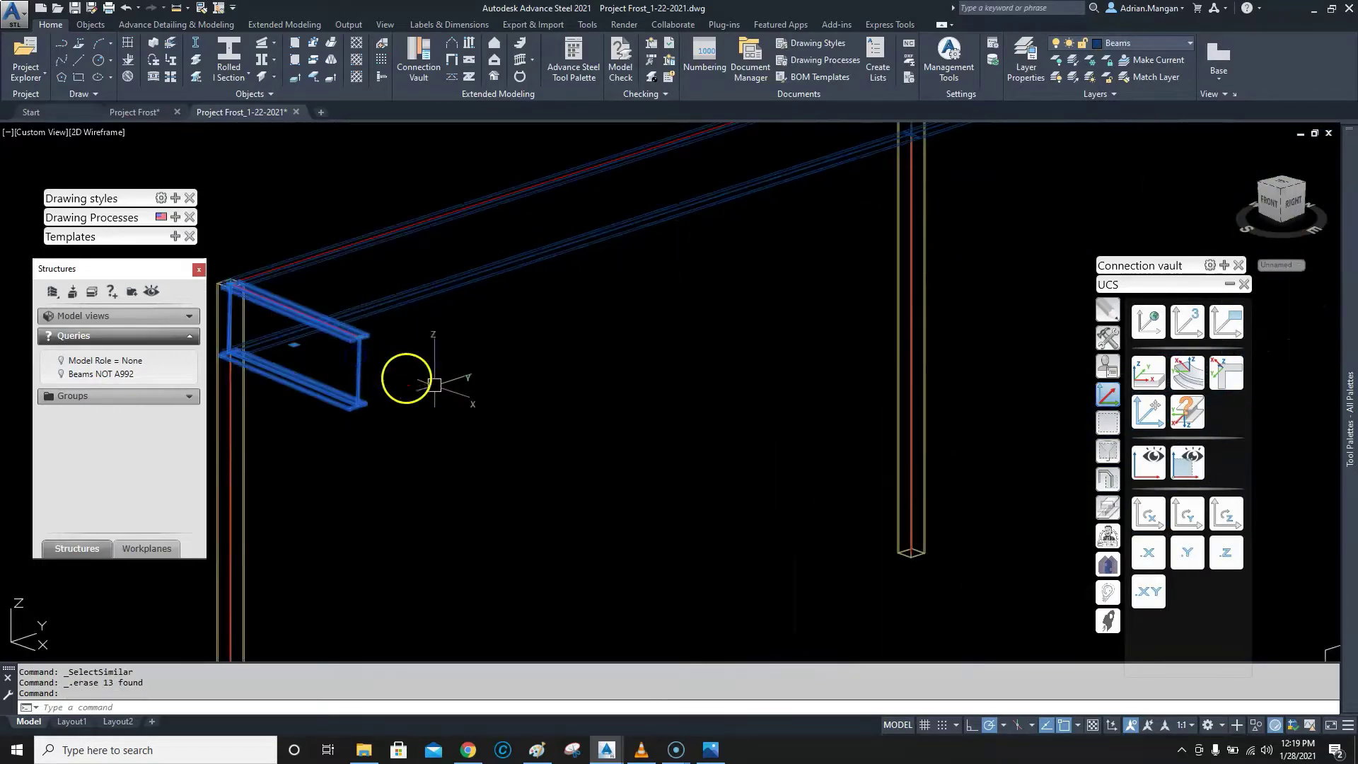
{"action": "middle_click_drag", "start_coordinate": [452, 391], "coordinate": [556, 363]}
{"action": "middle_click_drag", "start_coordinate": [842, 537], "coordinate": [645, 449]}
{"action": "scroll", "coordinate": [835, 528], "scroll_direction": "down", "scroll_amount": 3}
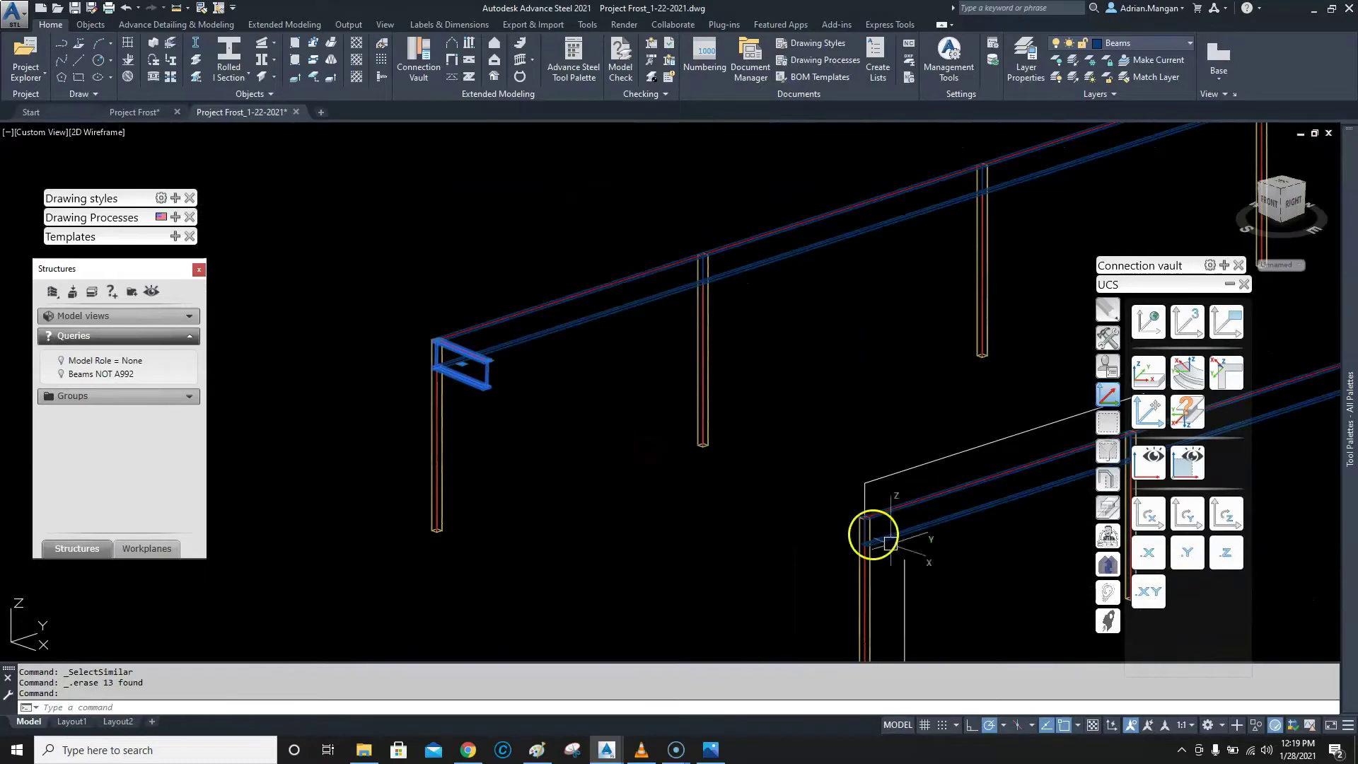
{"action": "scroll", "coordinate": [495, 375], "scroll_direction": "up", "scroll_amount": 3}
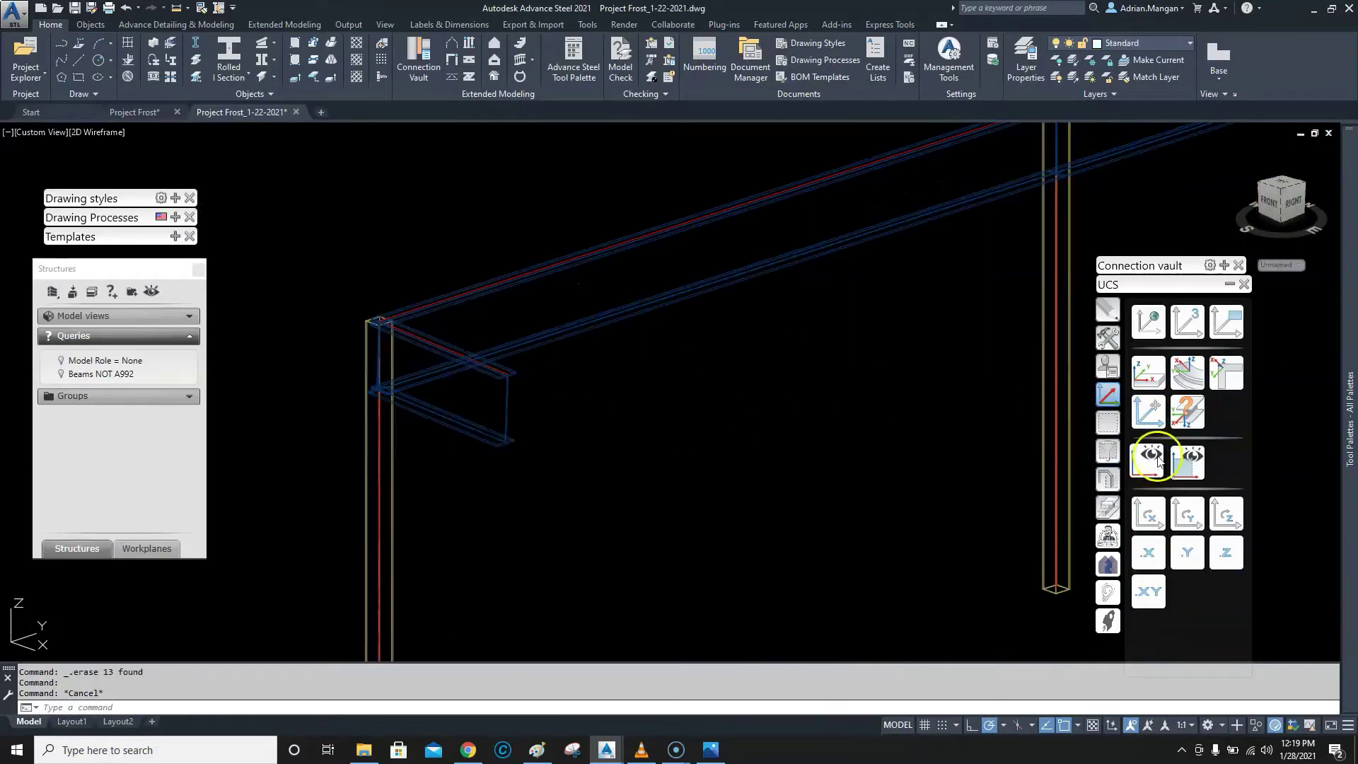
- Place the UCS on the handrail beam with its Z axis pointing upward
{"action": "left_click", "coordinate": [1149, 373]}
{"action": "left_click", "coordinate": [450, 340]}
{"action": "left_click", "coordinate": [449, 324]}
{"action": "right_click", "coordinate": [449, 324]}
{"action": "scroll", "coordinate": [467, 357], "scroll_direction": "down", "scroll_amount": 3}
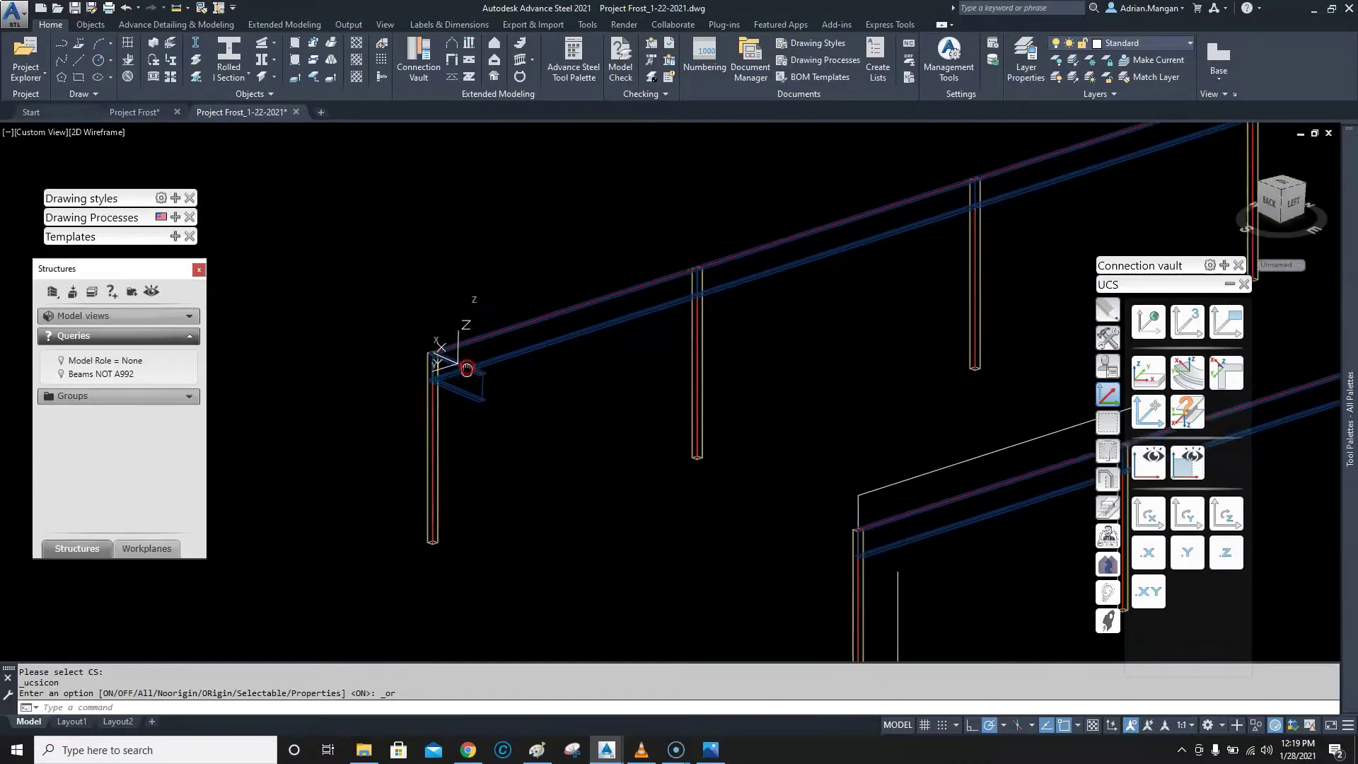
{"action": "middle_click_drag", "start_coordinate": [468, 366], "coordinate": [470, 404]}
{"action": "key", "text": "Escape"}
- Bring the column top into view and reposition the UCS origin there
{"action": "scroll", "coordinate": [711, 302], "scroll_direction": "up", "scroll_amount": 6}
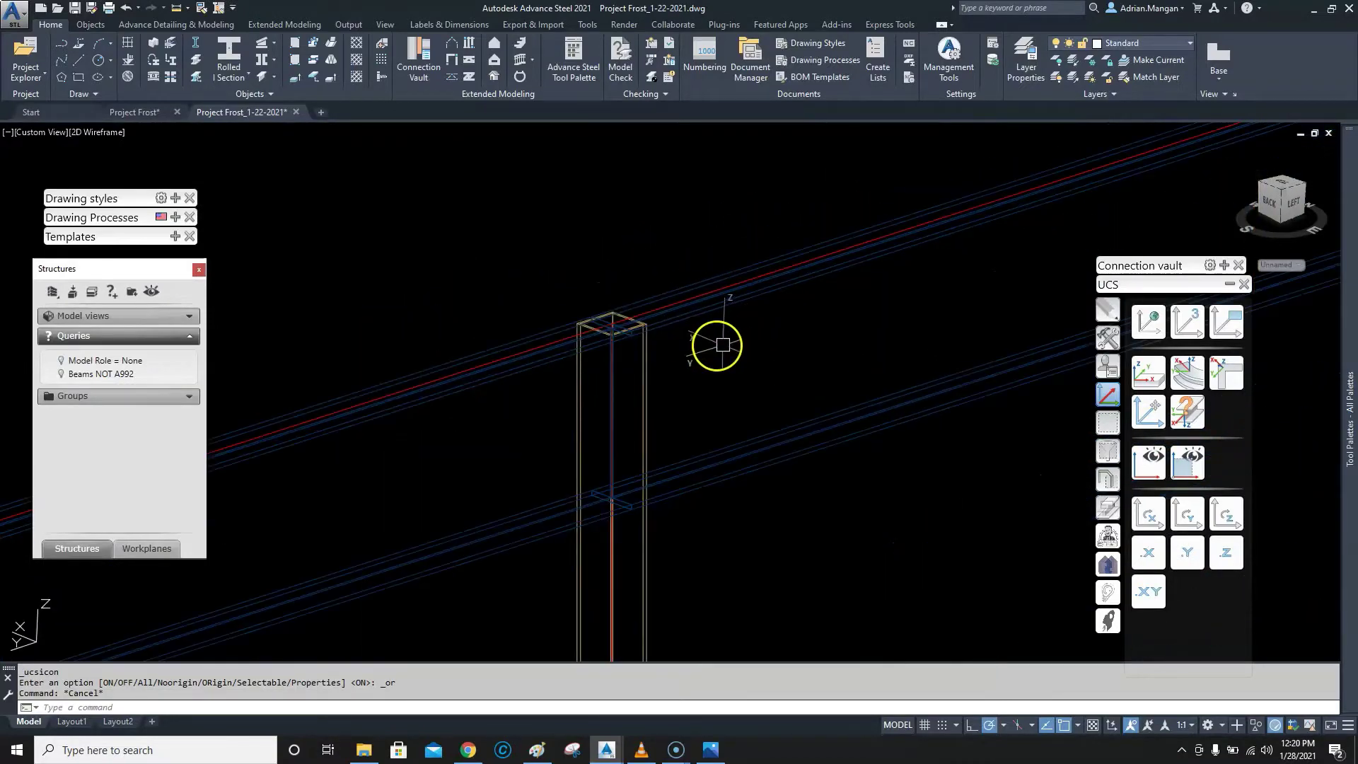
{"action": "scroll", "coordinate": [660, 325], "scroll_direction": "up", "scroll_amount": 3}
{"action": "scroll", "coordinate": [600, 349], "scroll_direction": "down", "scroll_amount": 2}
{"action": "middle_click_drag", "start_coordinate": [618, 352], "coordinate": [831, 236]}
{"action": "left_click", "coordinate": [753, 225]}
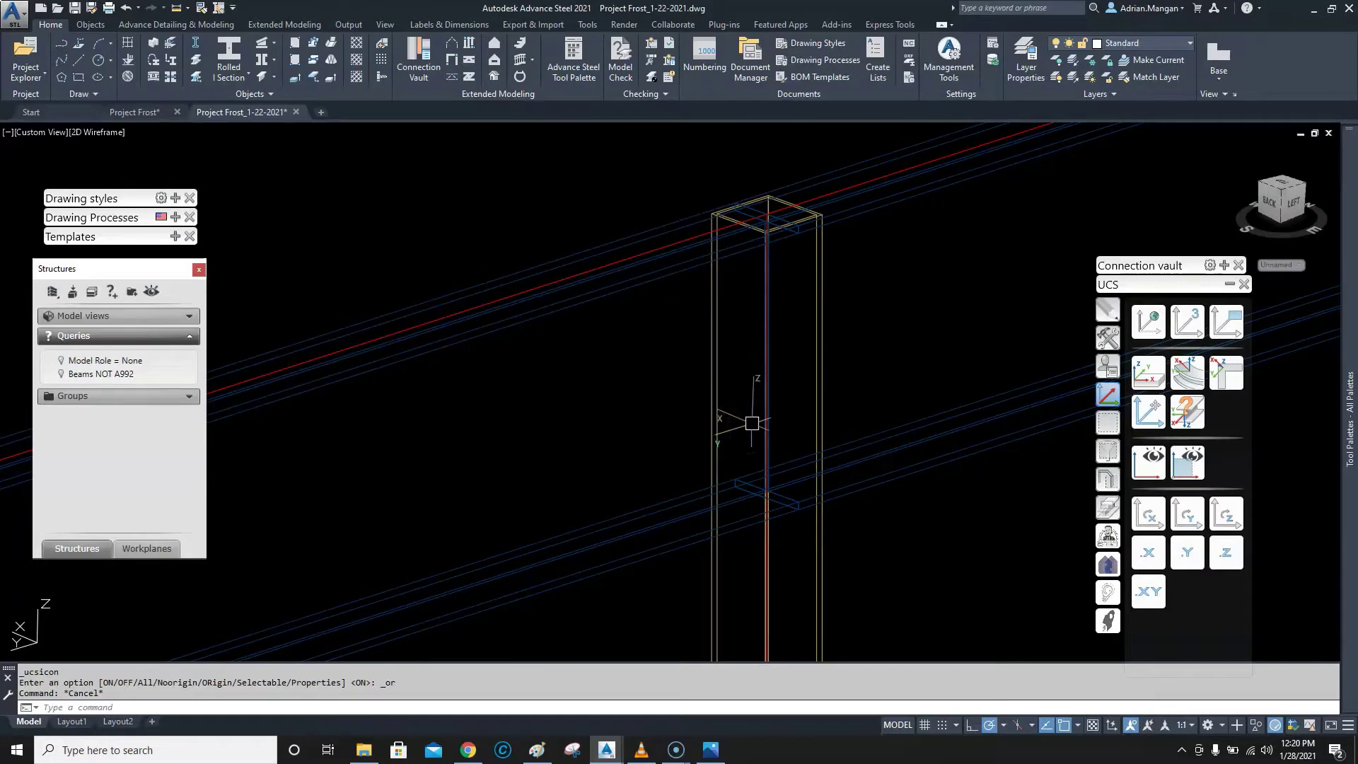
{"action": "scroll", "coordinate": [746, 233], "scroll_direction": "down", "scroll_amount": 3}
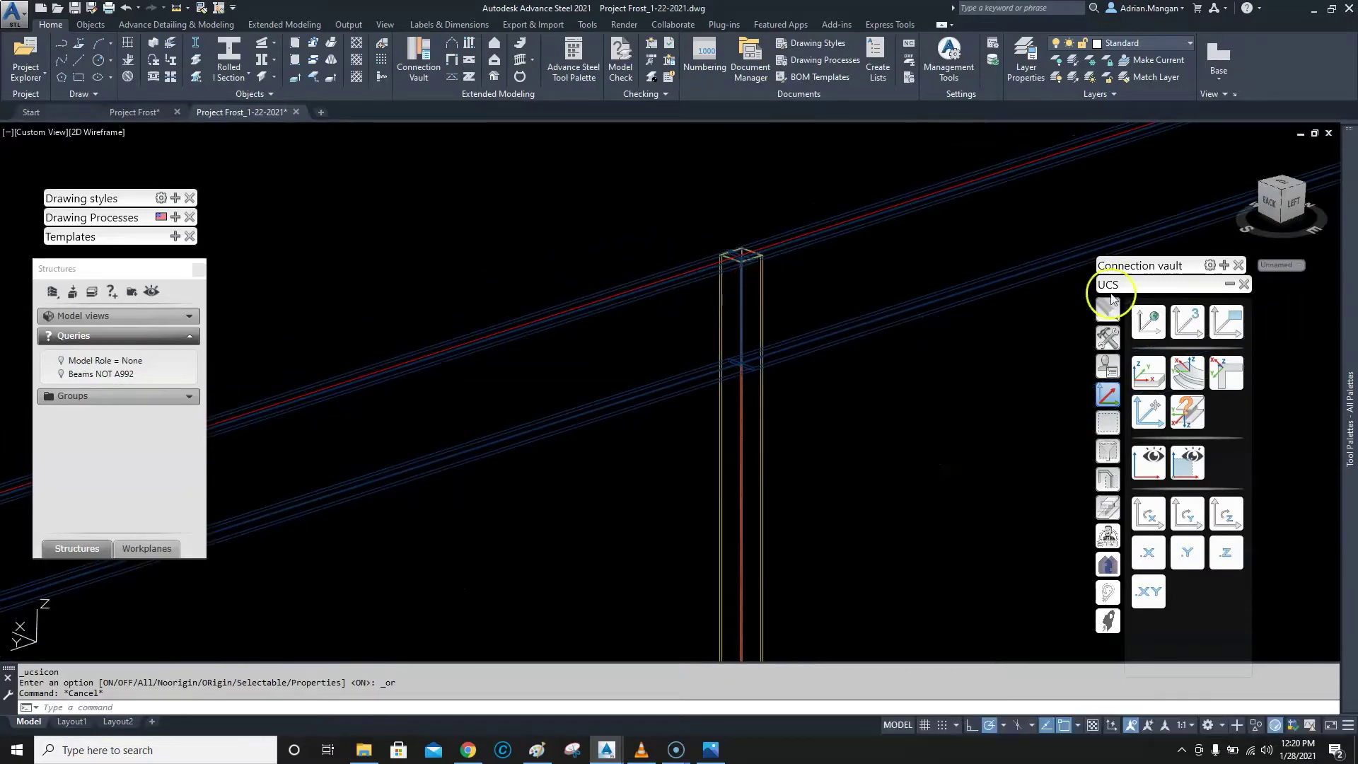
{"action": "key", "text": "Escape"}
- Zoom in and select the handrail column
{"action": "scroll", "coordinate": [736, 246], "scroll_direction": "up", "scroll_amount": 5}
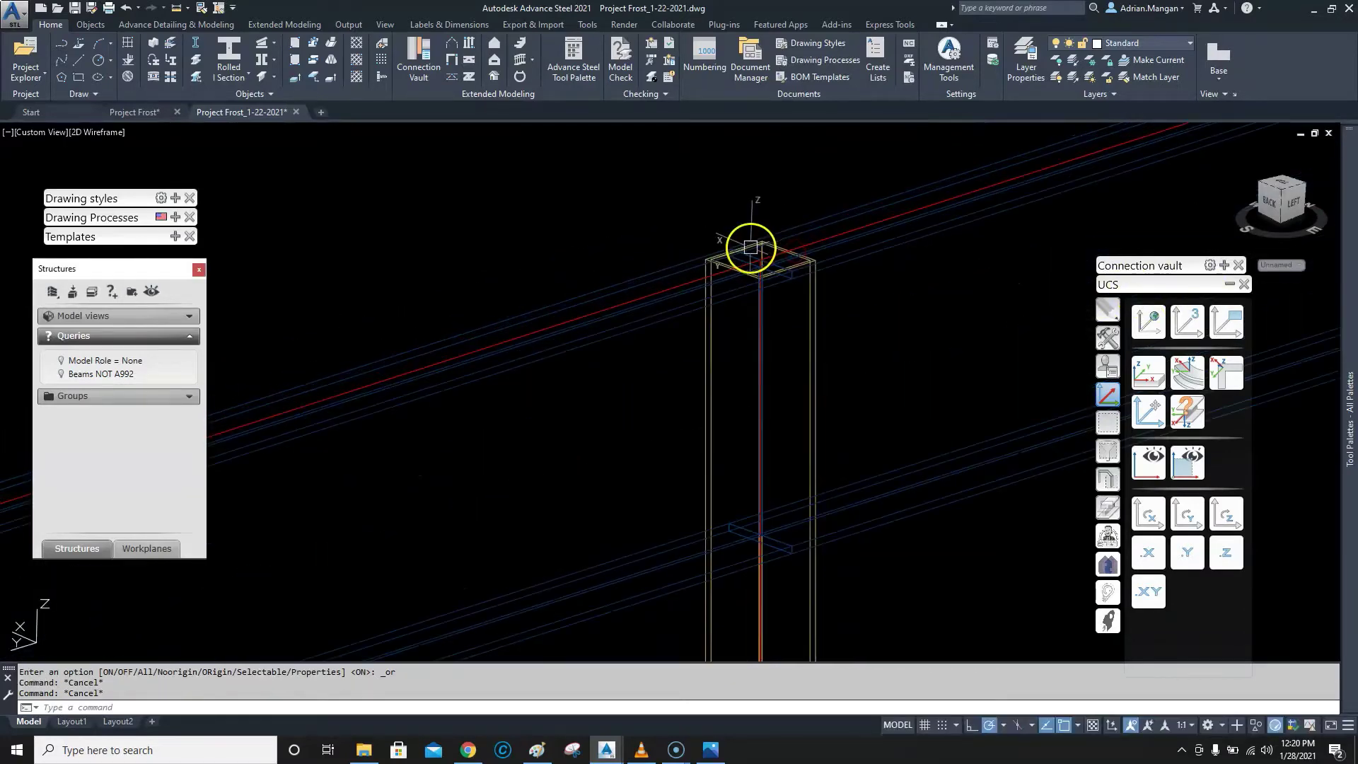
{"action": "scroll", "coordinate": [740, 245], "scroll_direction": "down", "scroll_amount": 5}
{"action": "scroll", "coordinate": [736, 255], "scroll_direction": "up", "scroll_amount": 10}
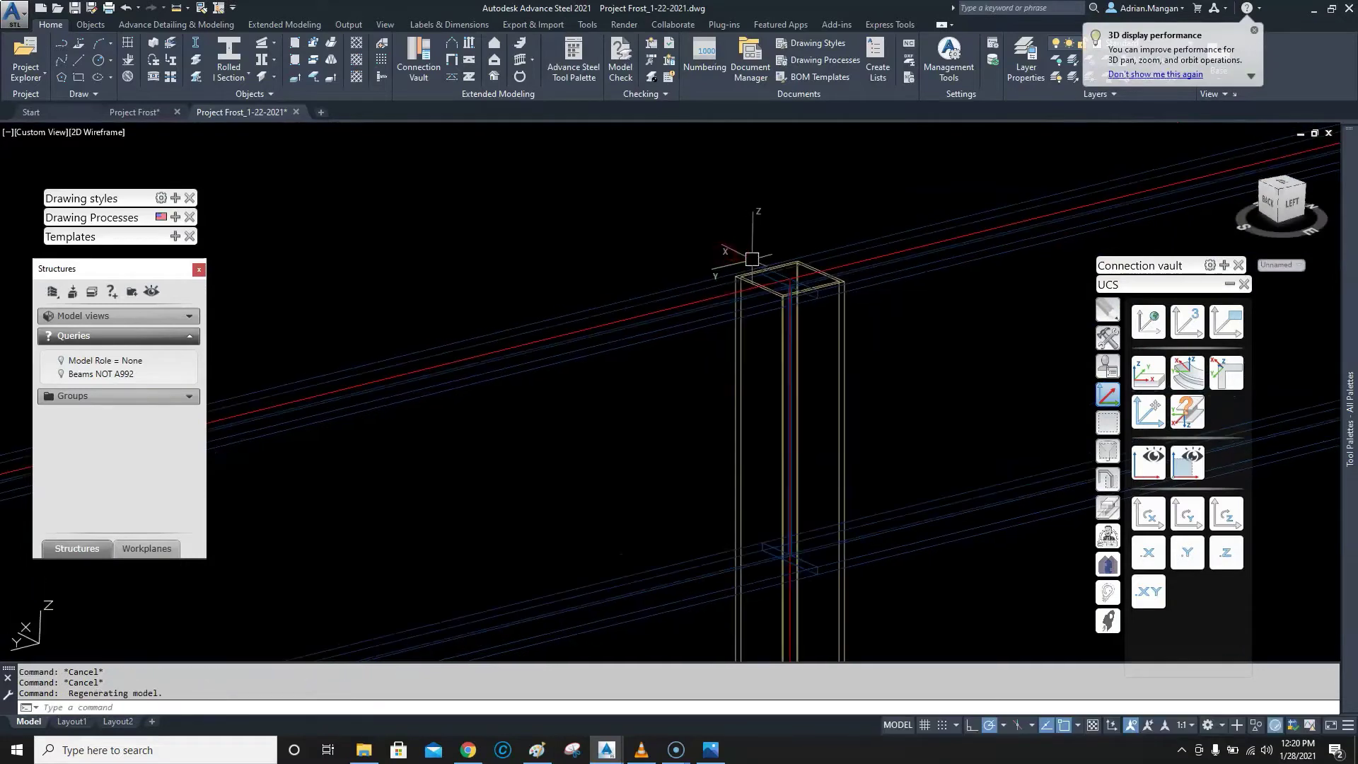
{"action": "left_click", "coordinate": [803, 230]}
- Stretch the handrail column's top end upward by 2
{"action": "left_click", "coordinate": [829, 281]}
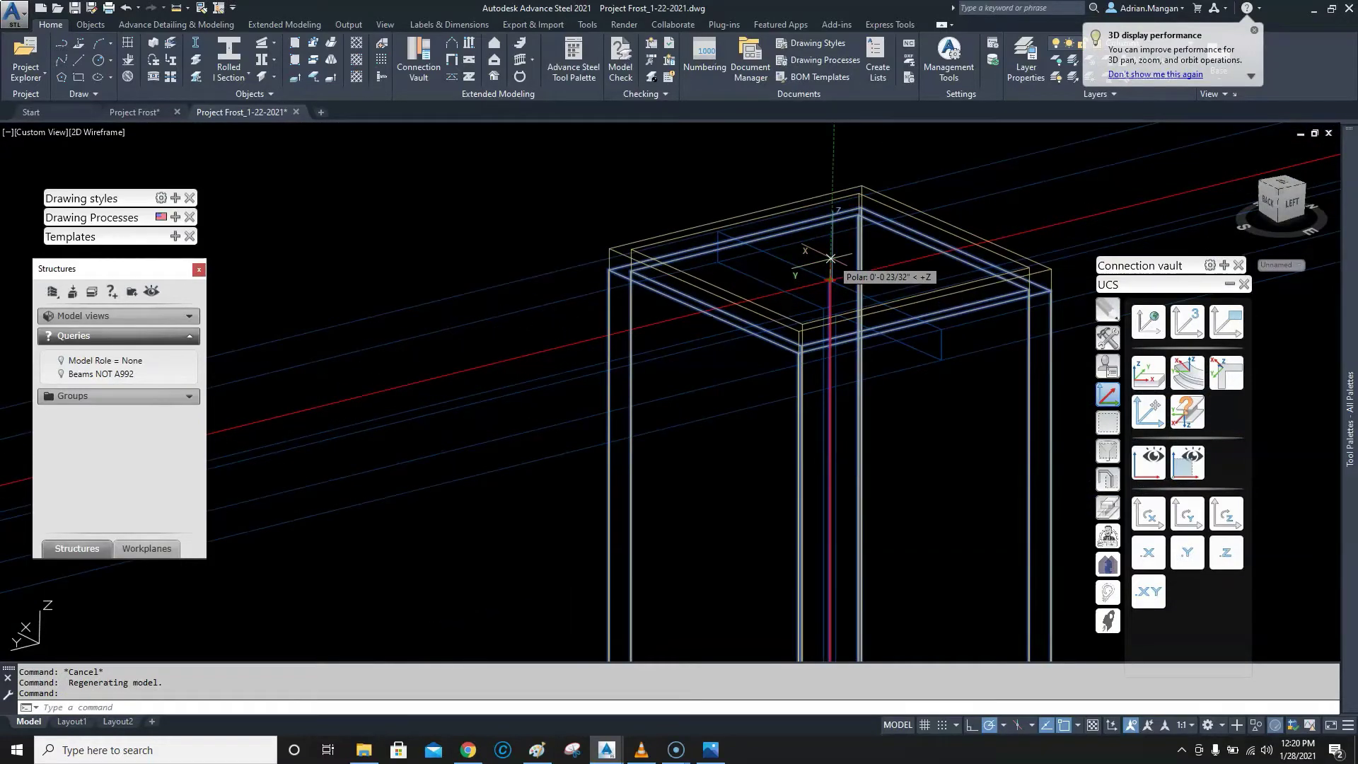
{"action": "type", "text": "2"}
{"action": "key", "text": "Return"}
{"action": "key", "text": "Escape"}
- Orbit around the column and inspect the beam framing into it
{"action": "scroll", "coordinate": [821, 244], "scroll_direction": "down", "scroll_amount": 5}
{"action": "middle_click_drag", "start_coordinate": [815, 237], "coordinate": [683, 206]}
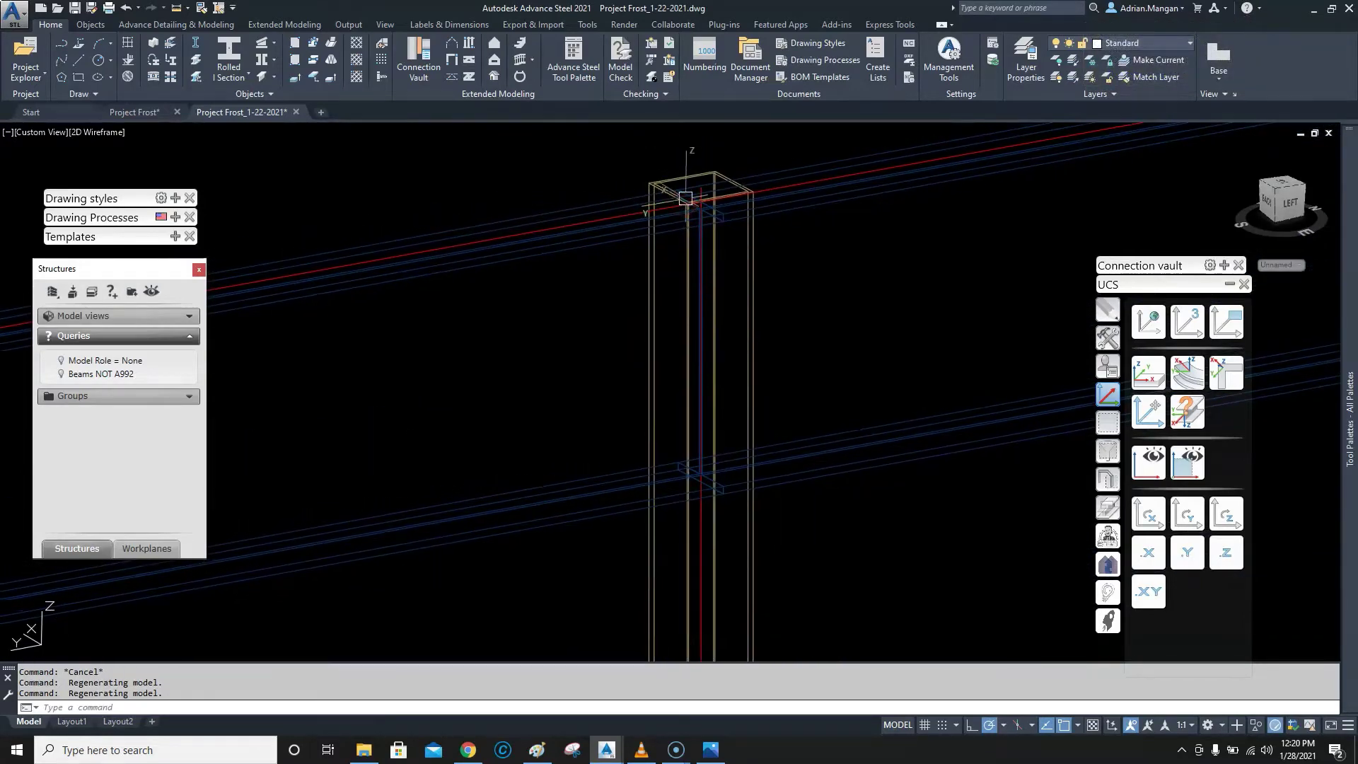
{"action": "scroll", "coordinate": [679, 200], "scroll_direction": "up", "scroll_amount": 2}
{"action": "scroll", "coordinate": [679, 200], "scroll_direction": "down", "scroll_amount": 2}
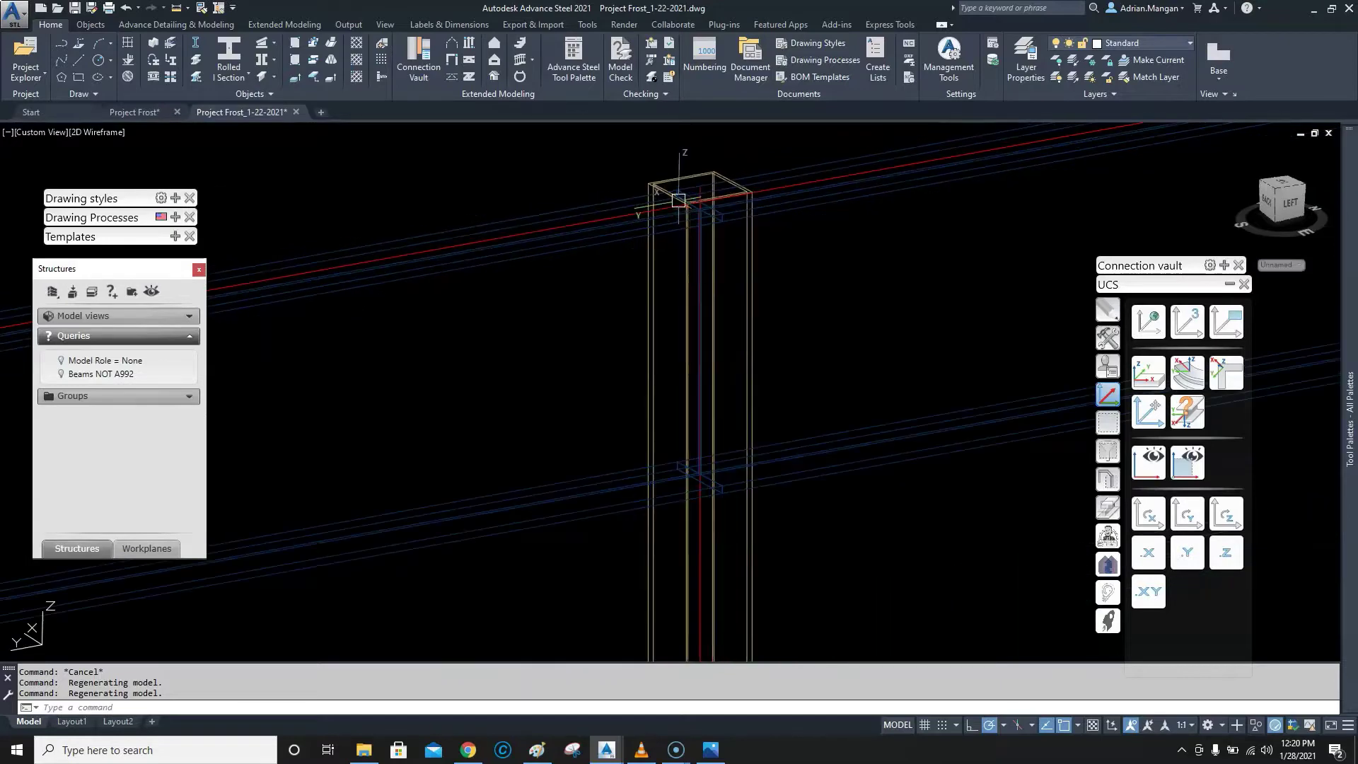
{"action": "scroll", "coordinate": [680, 203], "scroll_direction": "up", "scroll_amount": 2}
{"action": "left_click", "coordinate": [659, 233]}
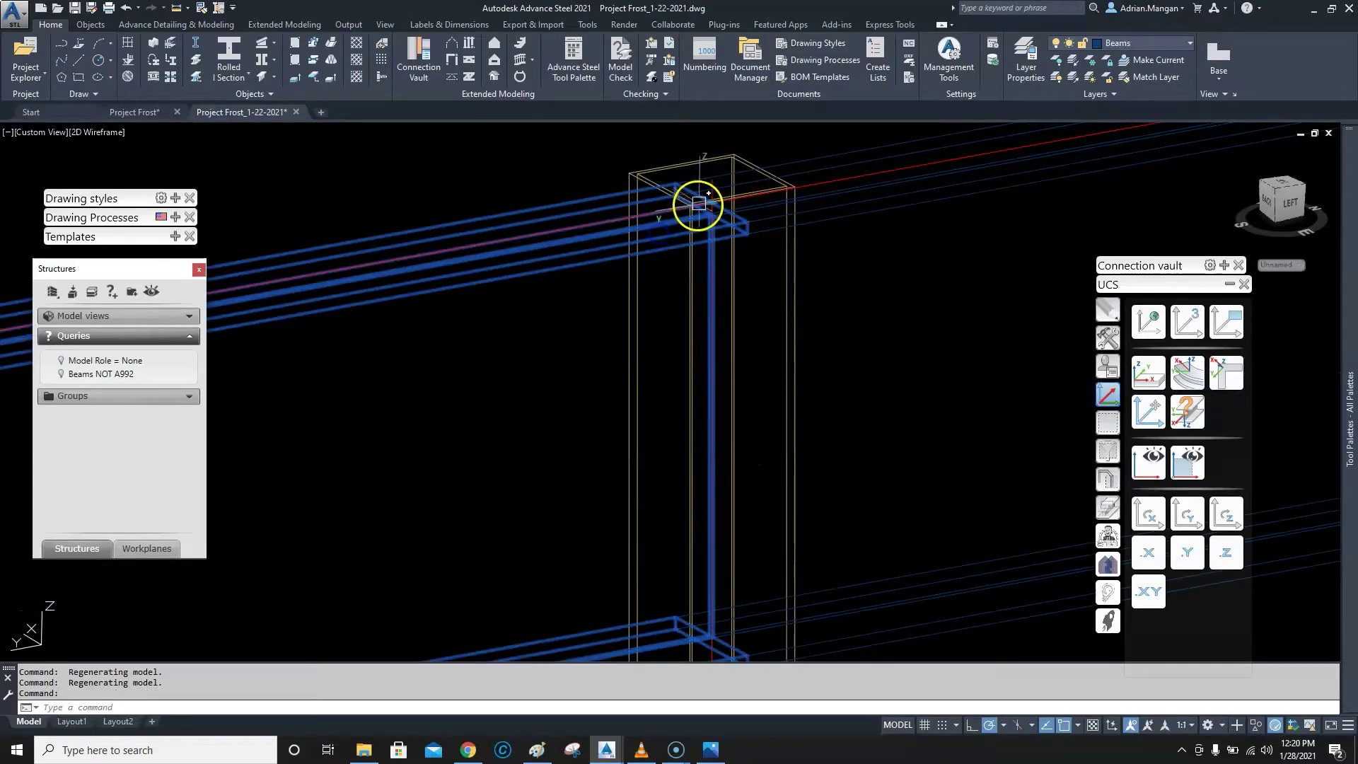
{"action": "key", "text": "Escape"}
- Check the beams at the column top, then bring up the cutting feature tools
{"action": "scroll", "coordinate": [650, 194], "scroll_direction": "up", "scroll_amount": 2}
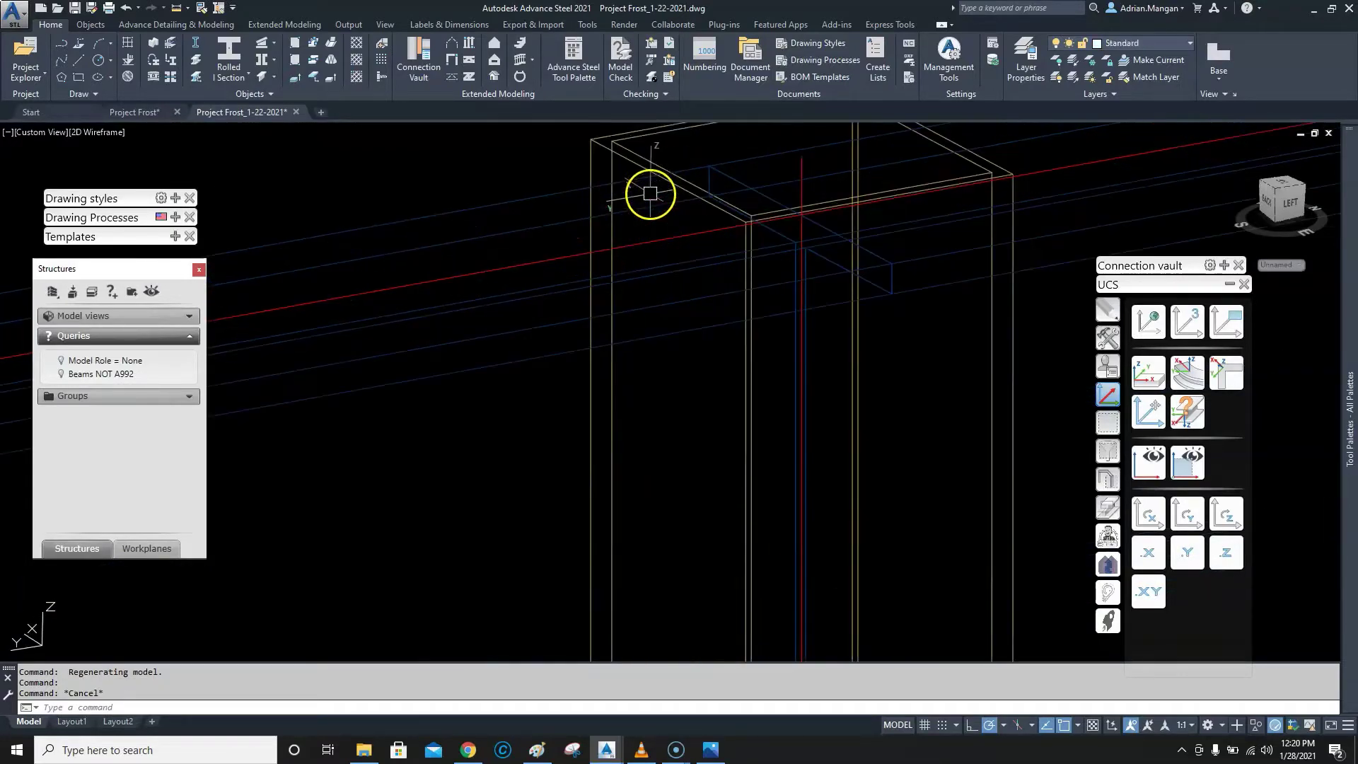
{"action": "left_click", "coordinate": [698, 167]}
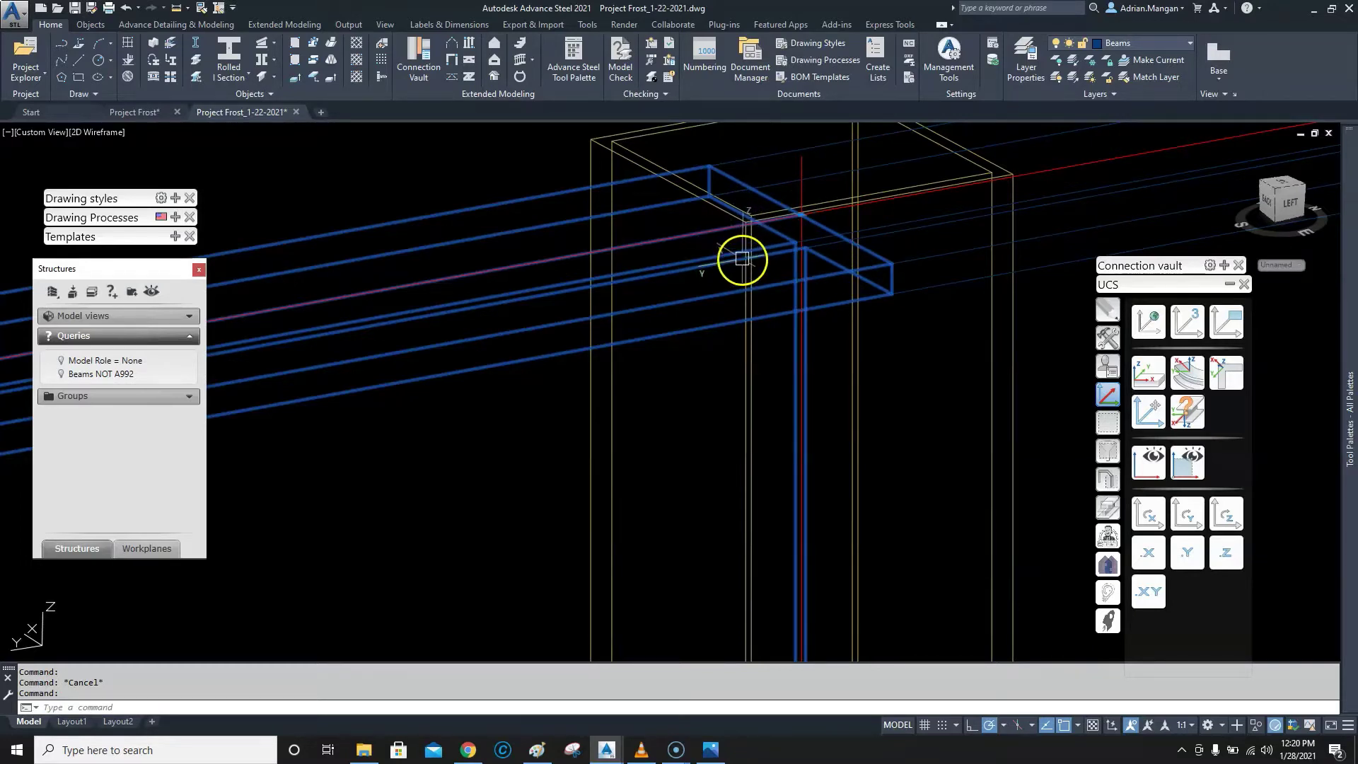
{"action": "scroll", "coordinate": [742, 258], "scroll_direction": "down", "scroll_amount": 5}
{"action": "key", "text": "Escape"}
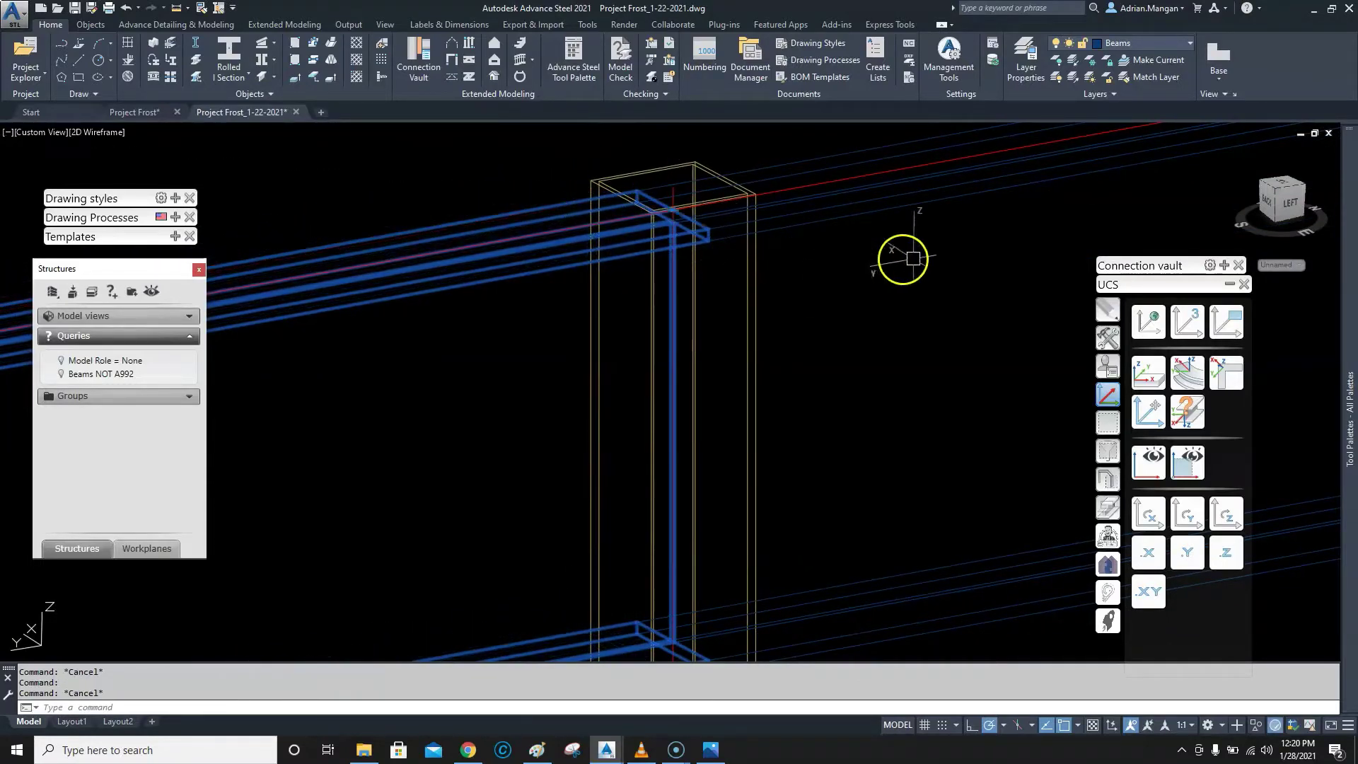
{"action": "key", "text": "Escape"}
{"action": "left_click", "coordinate": [1109, 509]}
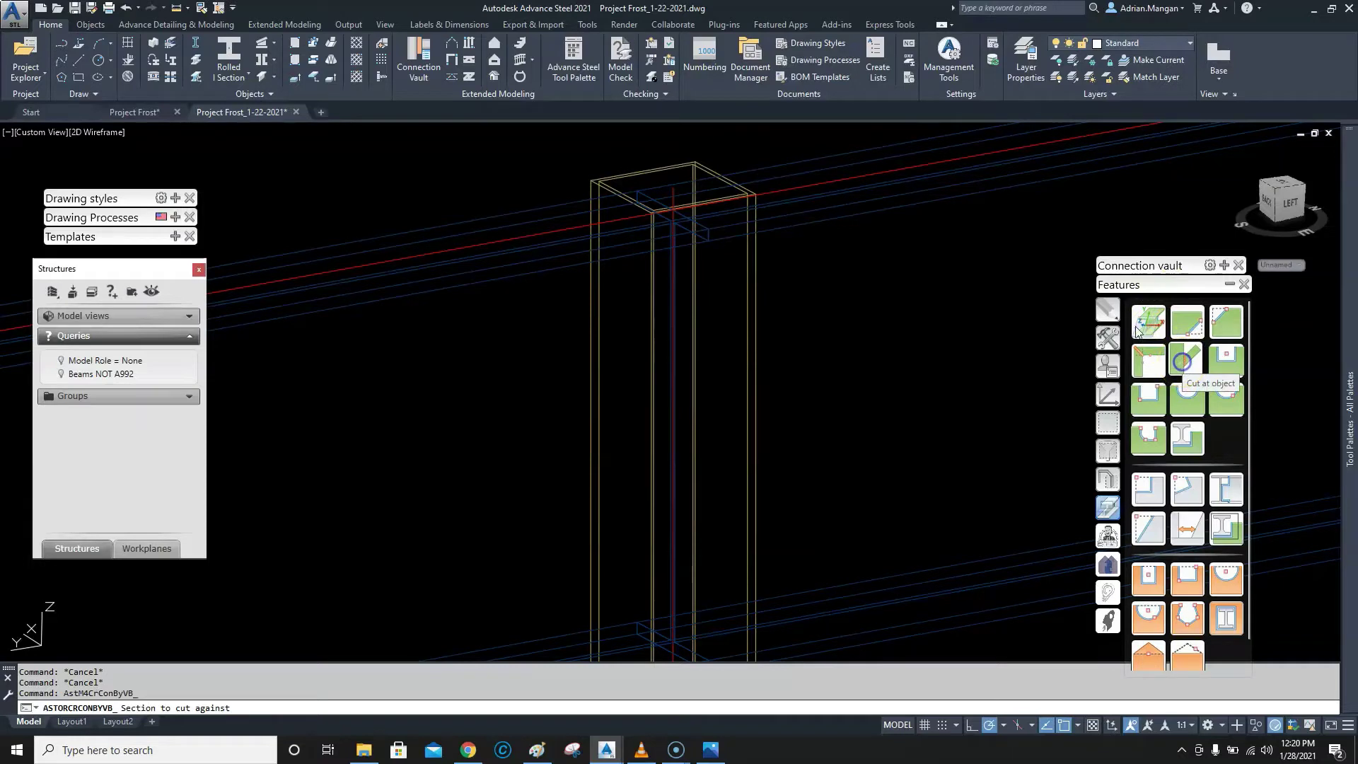
- Apply a Saw cut - Flange between the handrail column and the beam
{"action": "left_click", "coordinate": [621, 177]}
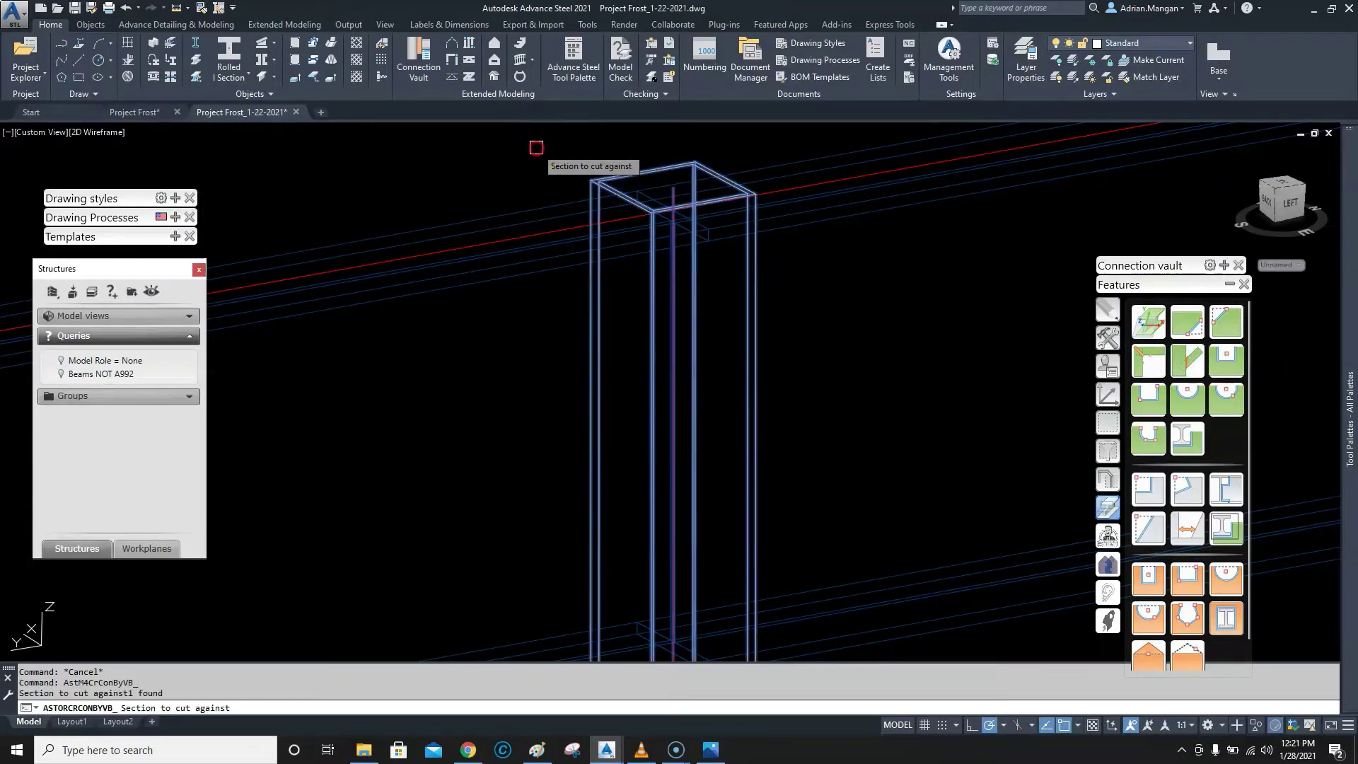
{"action": "right_click", "coordinate": [549, 185]}
{"action": "left_click", "coordinate": [555, 209]}
{"action": "right_click", "coordinate": [555, 208]}
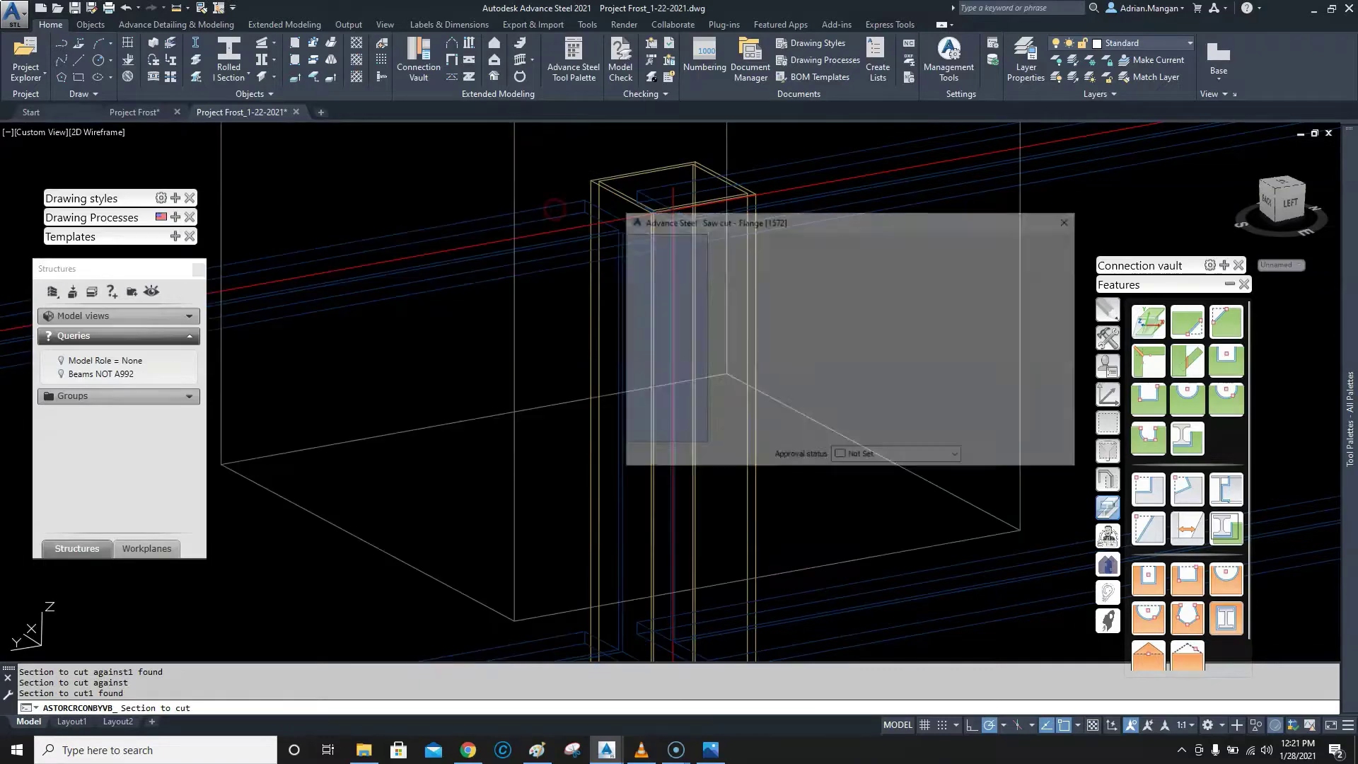
- Review the default 1/4" gap on the Cut settings page and close the dialog
{"action": "middle_click_drag", "start_coordinate": [573, 184], "coordinate": [394, 312], "text": "shift"}
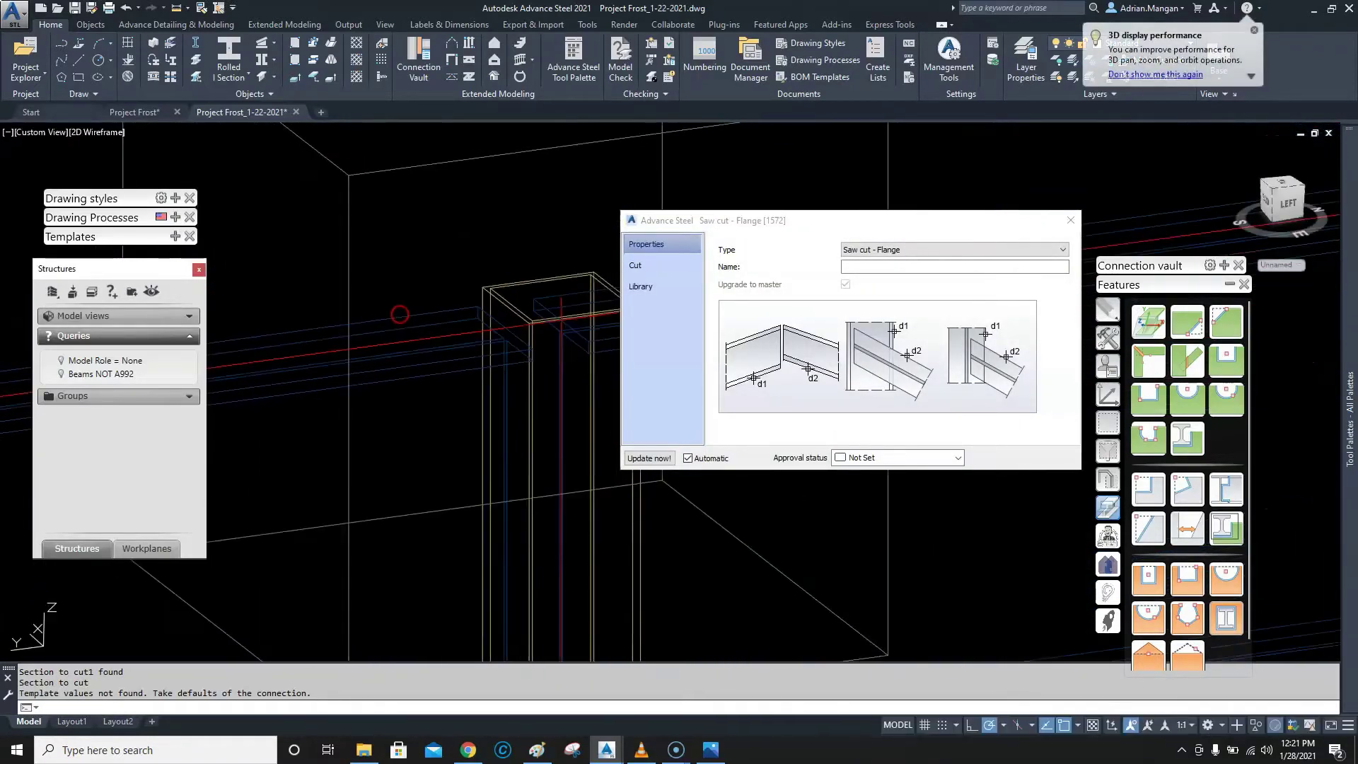
{"action": "left_click", "coordinate": [684, 267]}
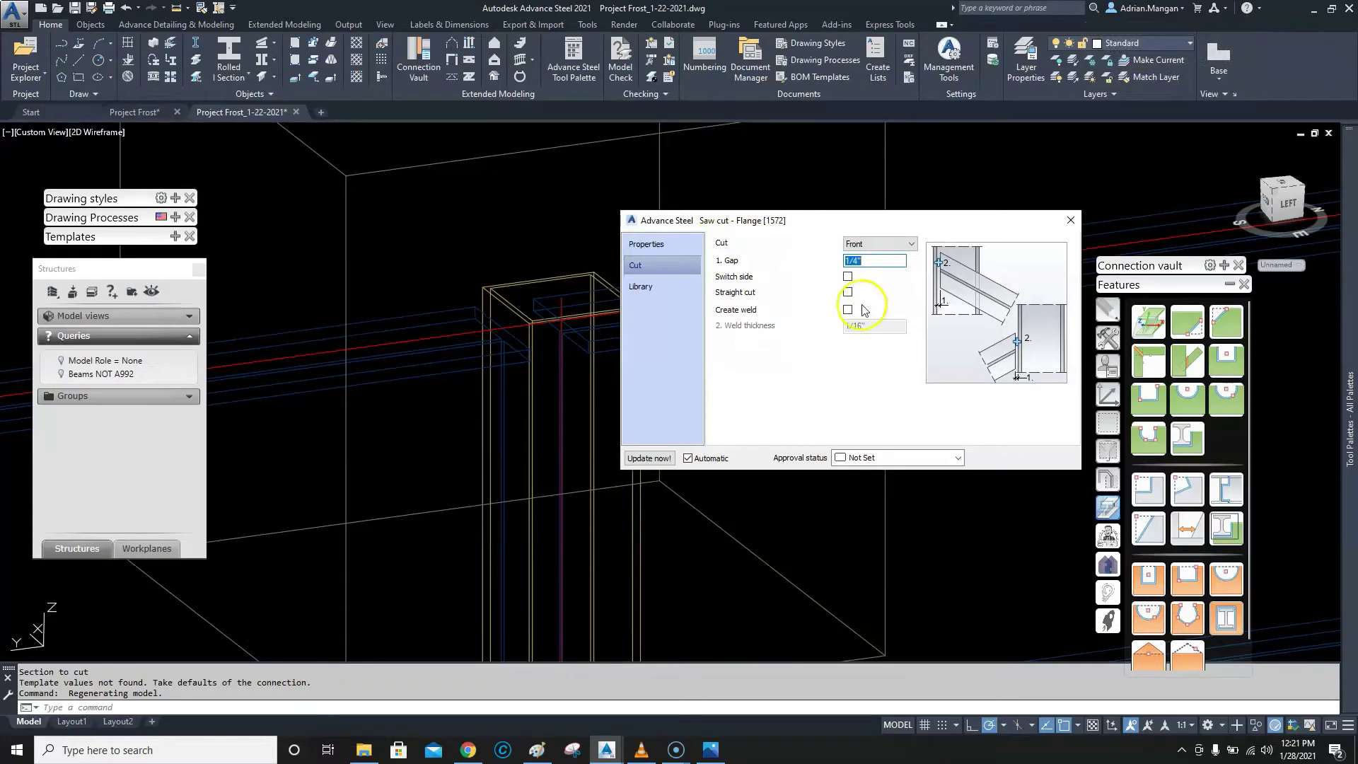
{"action": "left_click", "coordinate": [1070, 221]}
{"action": "middle_click_drag", "start_coordinate": [970, 236], "coordinate": [601, 282], "text": "shift"}
{"action": "scroll", "coordinate": [622, 242], "scroll_direction": "up", "scroll_amount": 4}
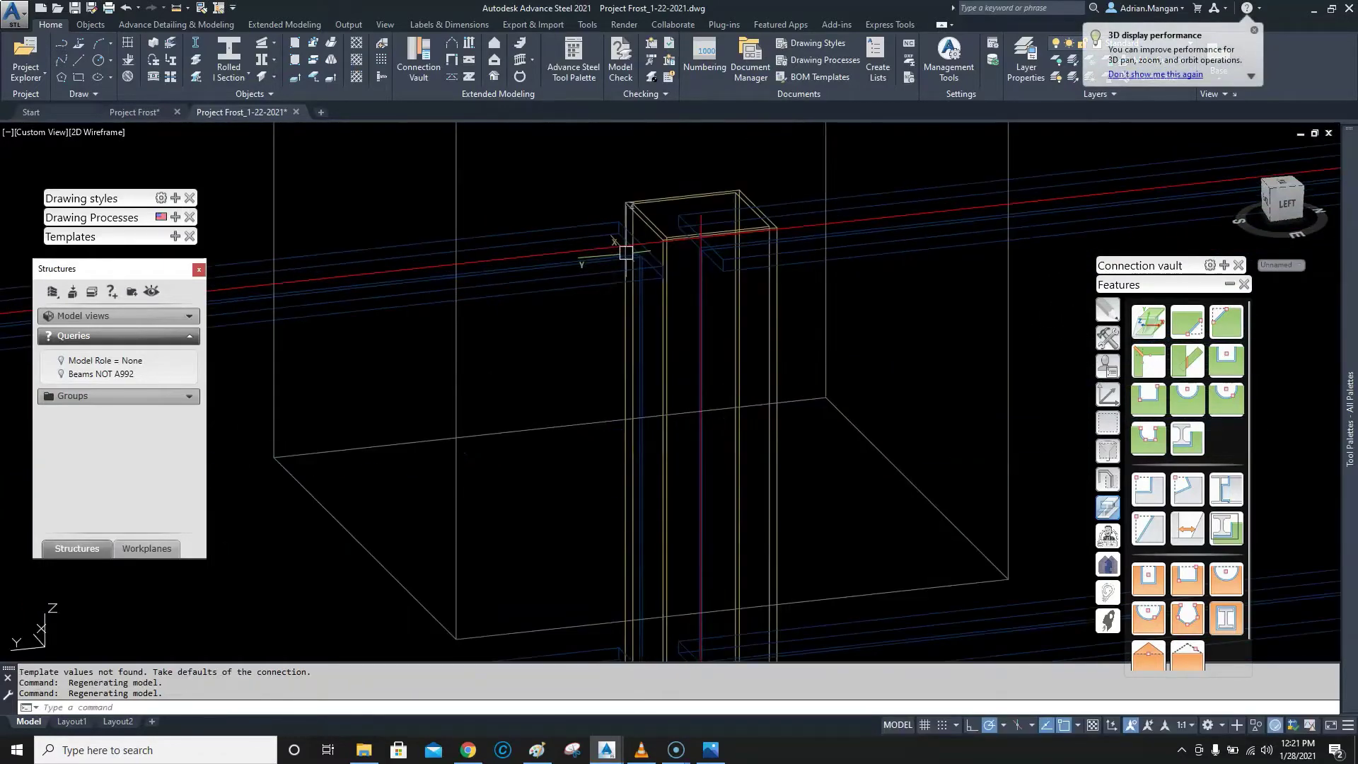
- Run Change presentation type from the Quick views palette, then cancel it
{"action": "middle_click_drag", "start_coordinate": [659, 243], "coordinate": [675, 176]}
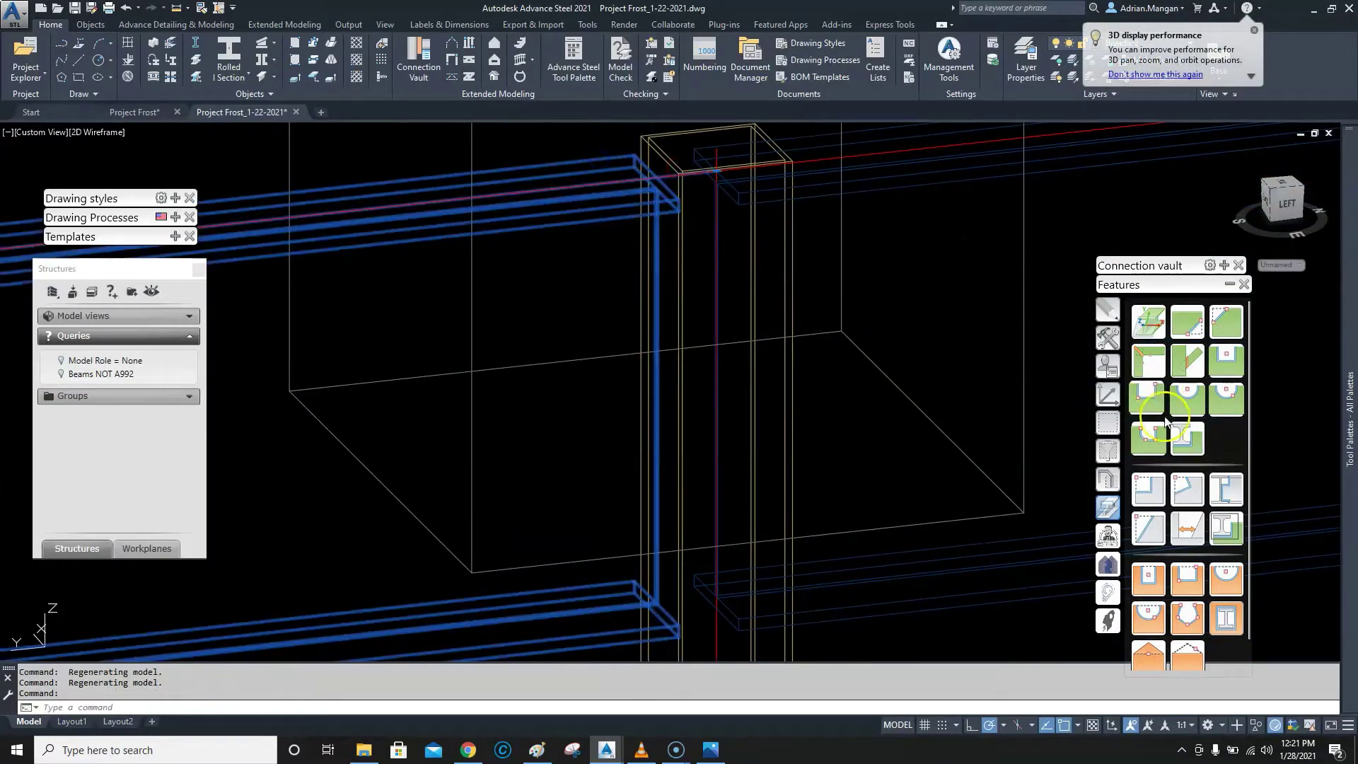
{"action": "left_click", "coordinate": [1109, 479]}
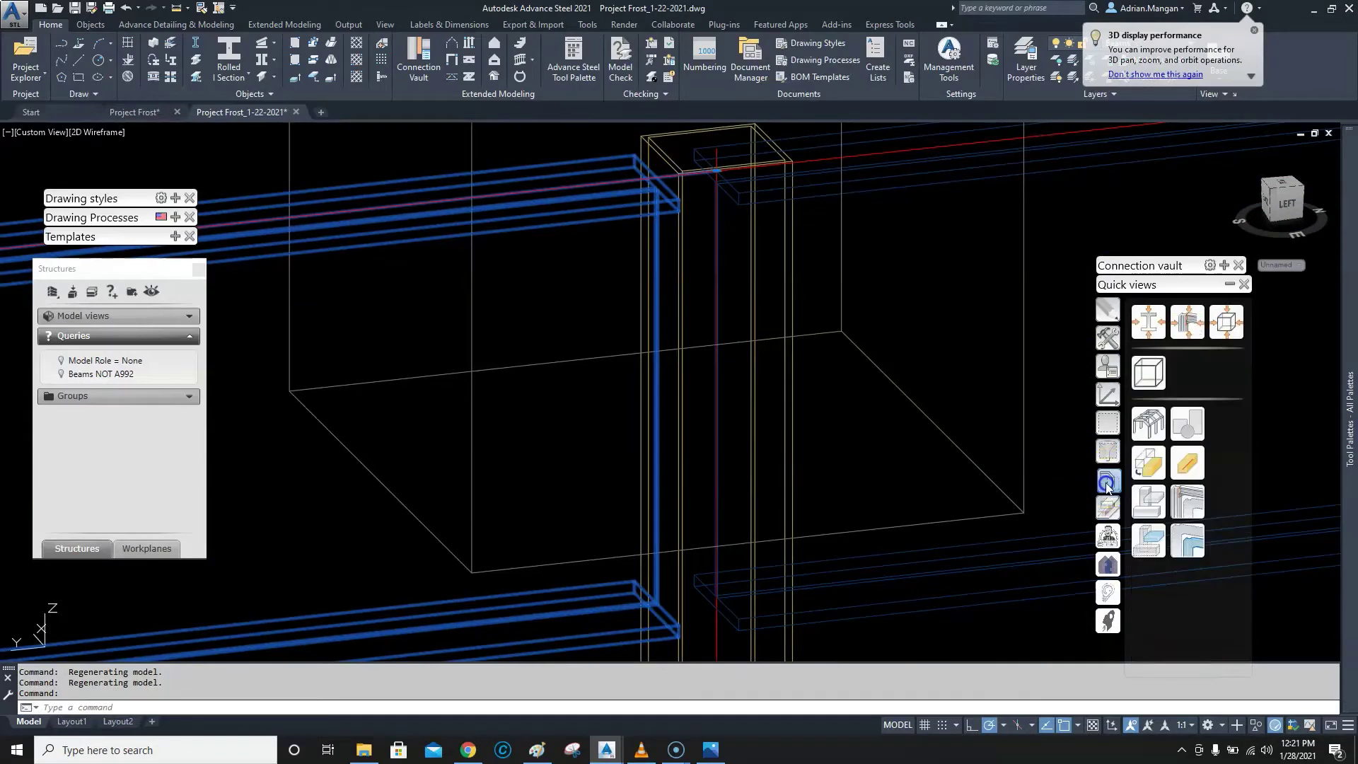
{"action": "left_click", "coordinate": [1150, 465]}
{"action": "key", "text": "Escape"}
{"action": "scroll", "coordinate": [681, 184], "scroll_direction": "down", "scroll_amount": 3}
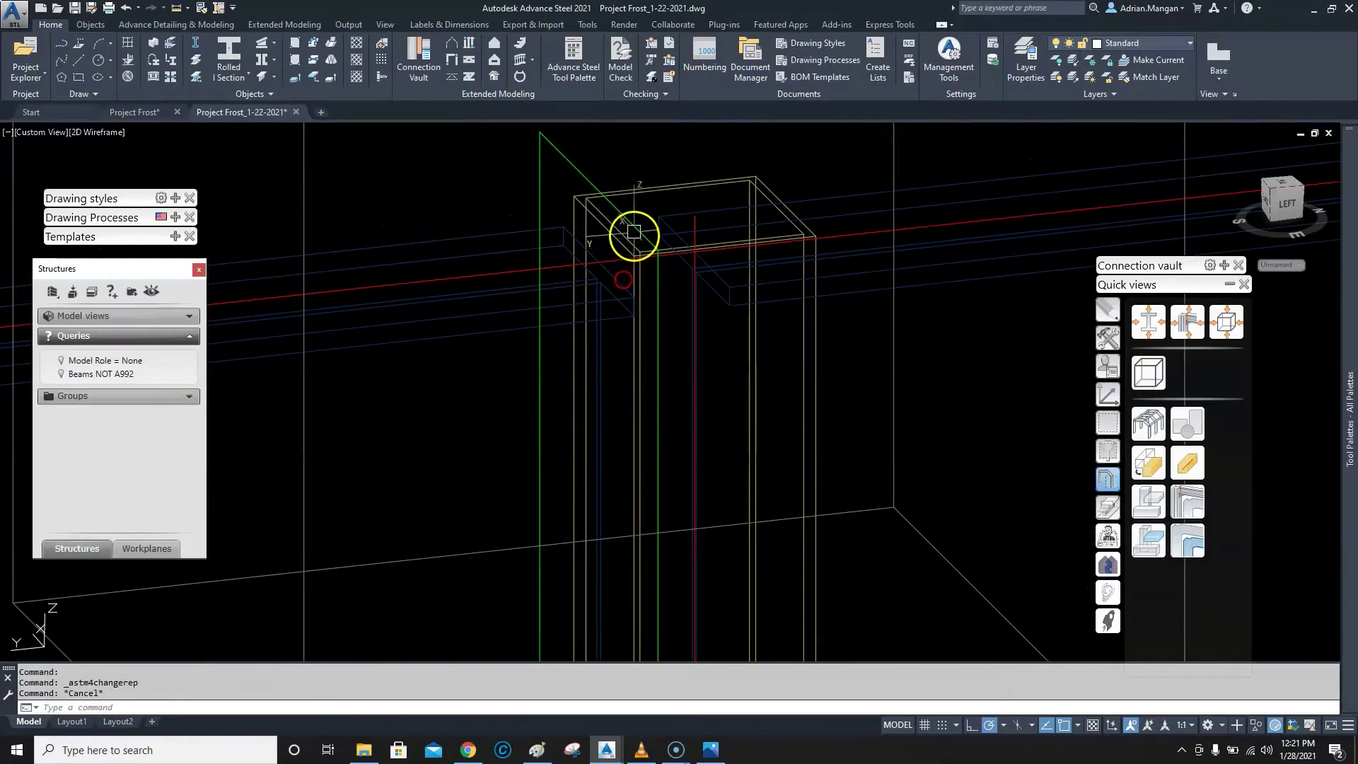
- Recentre on the handrail column and expand the Connection vault Favorites list
{"action": "left_click", "coordinate": [597, 191]}
{"action": "middle_click_drag", "start_coordinate": [619, 208], "coordinate": [629, 191]}
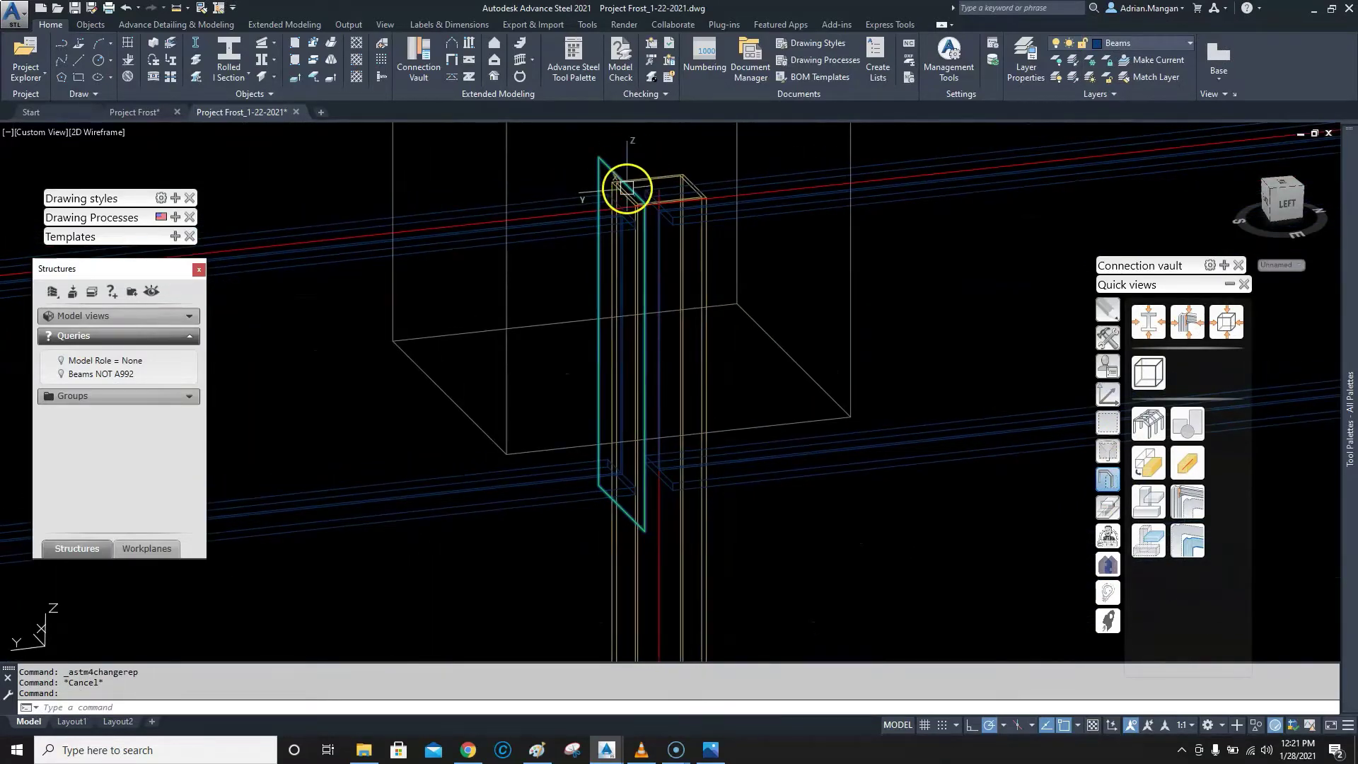
{"action": "key", "text": "Escape"}
{"action": "left_click", "coordinate": [1224, 266]}
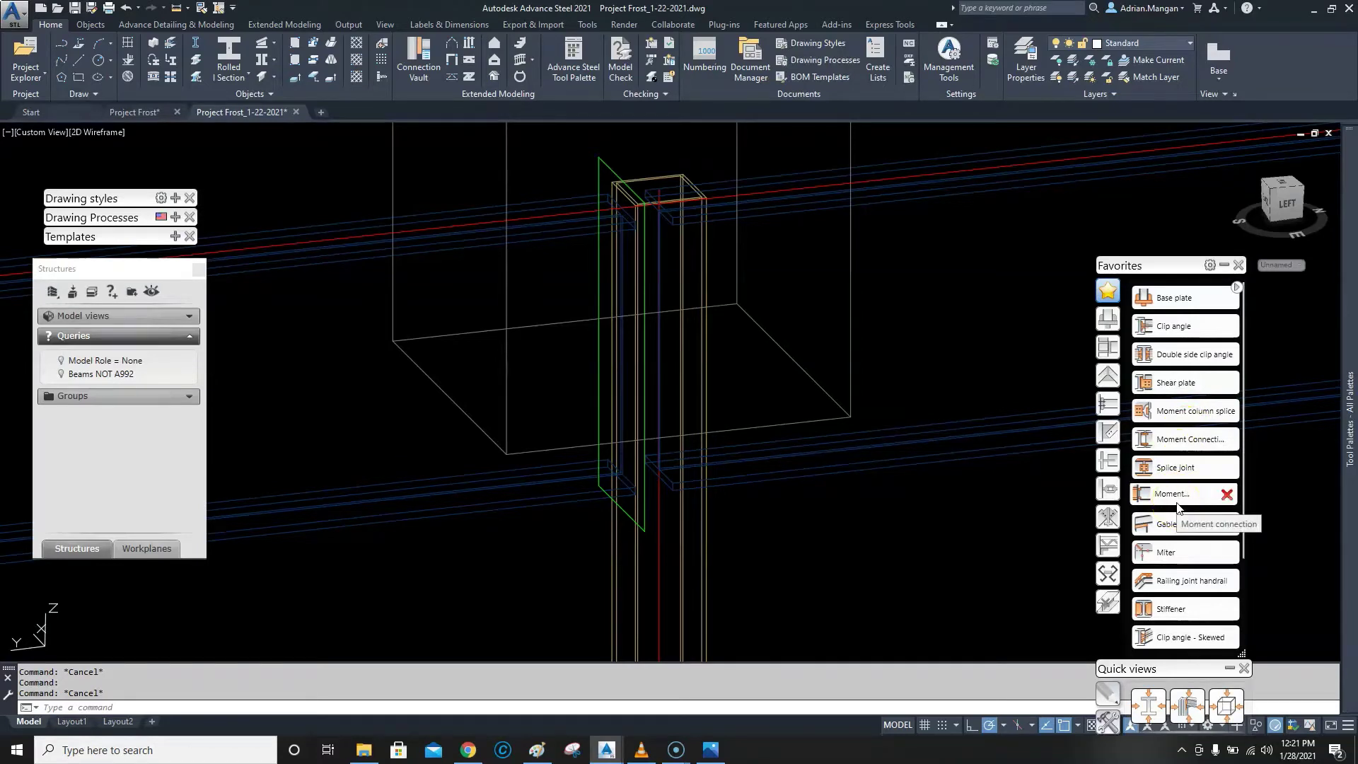
- Create a Moment connection with the column as main beam and the handrail beam as secondary
{"action": "left_click", "coordinate": [1237, 288]}
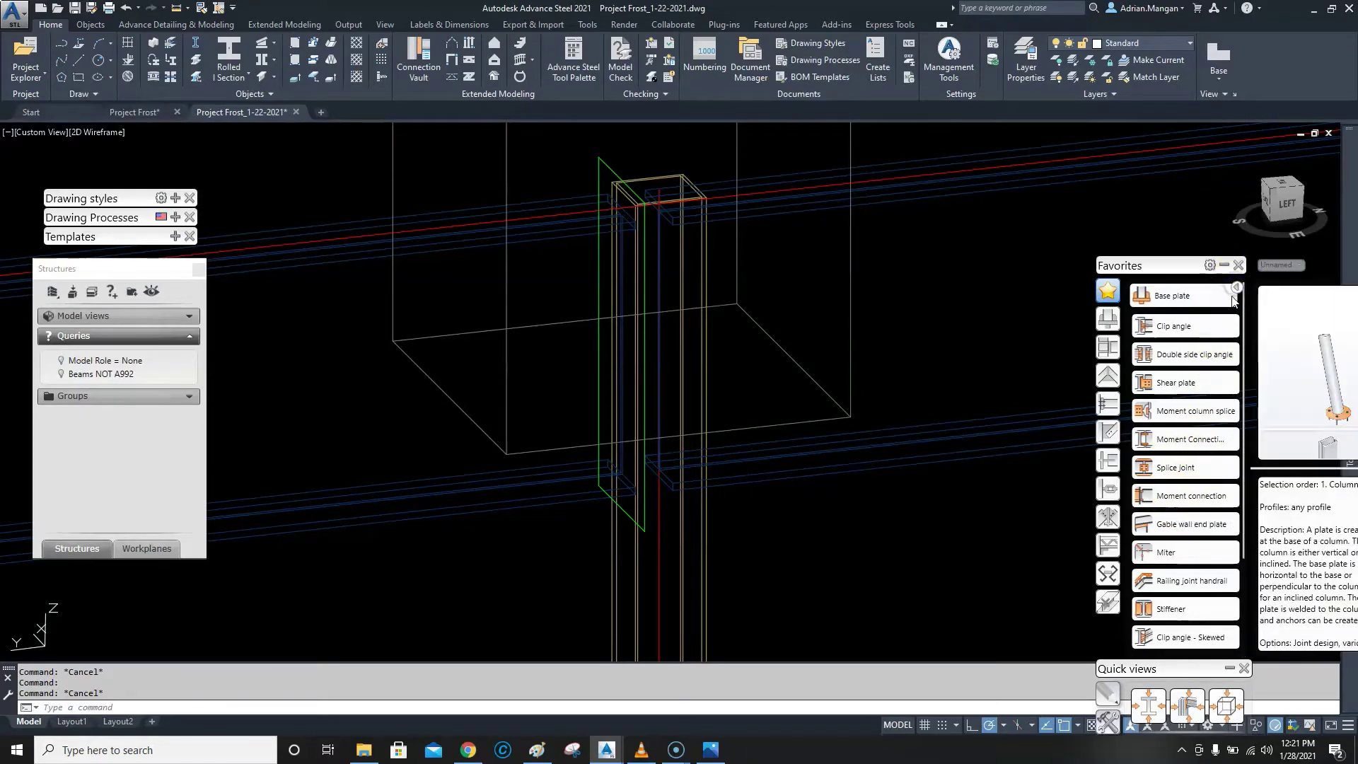
{"action": "left_click_drag", "start_coordinate": [1180, 266], "coordinate": [1041, 224]}
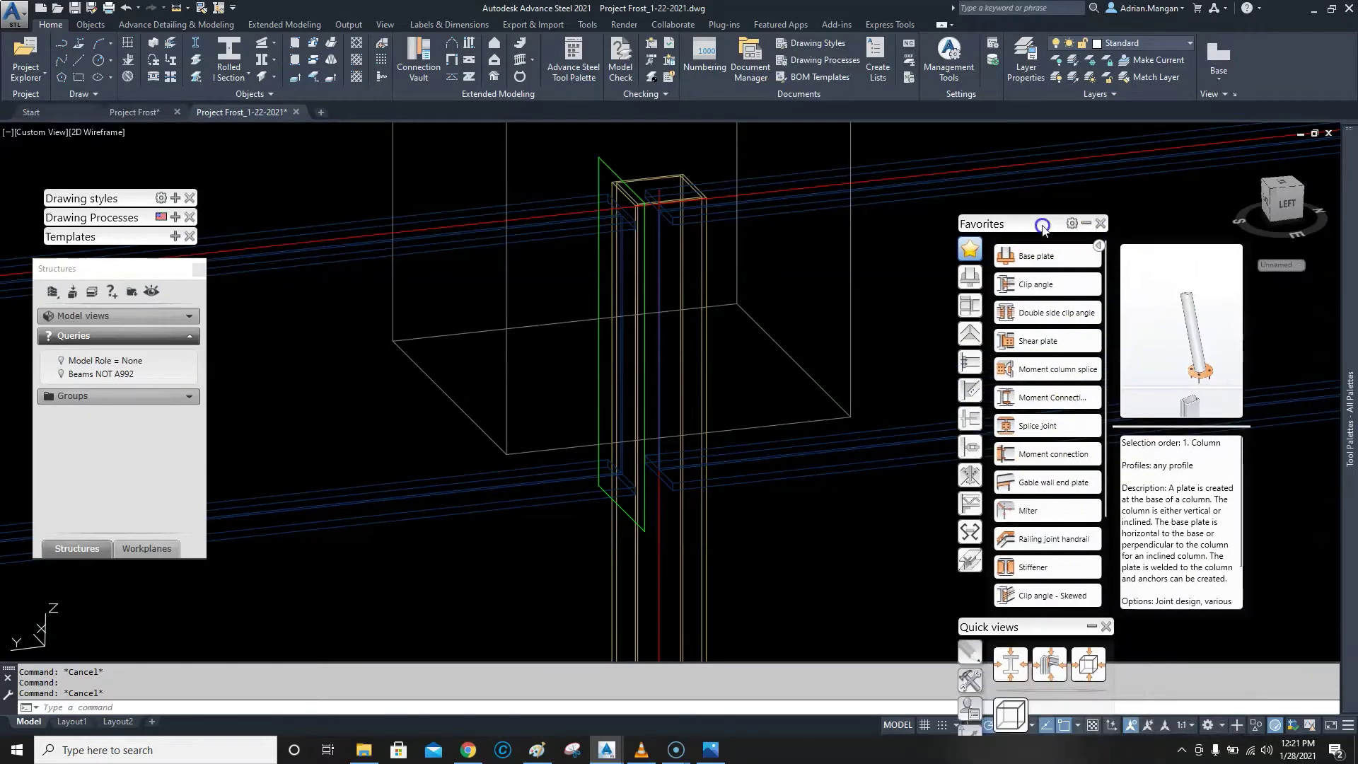
{"action": "left_click", "coordinate": [1027, 456]}
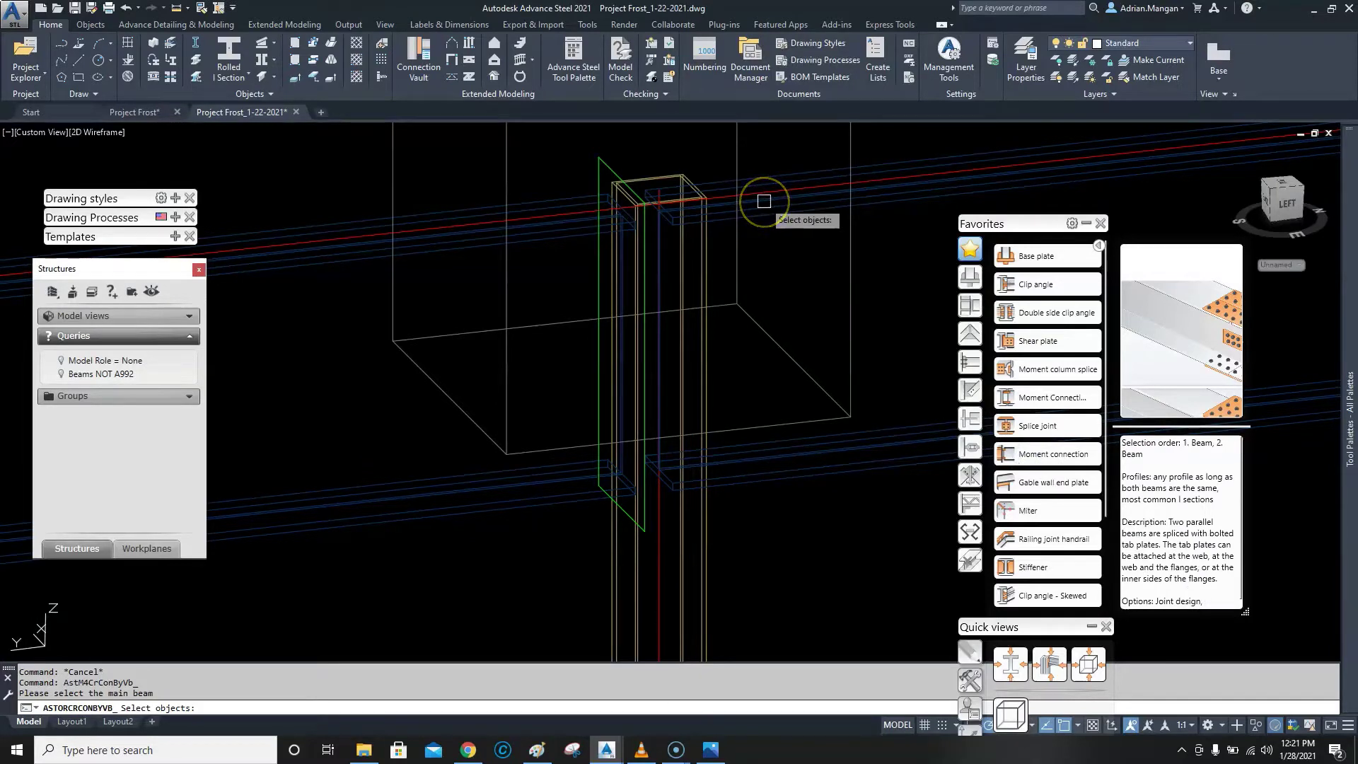
{"action": "middle_click_drag", "start_coordinate": [773, 233], "coordinate": [782, 241]}
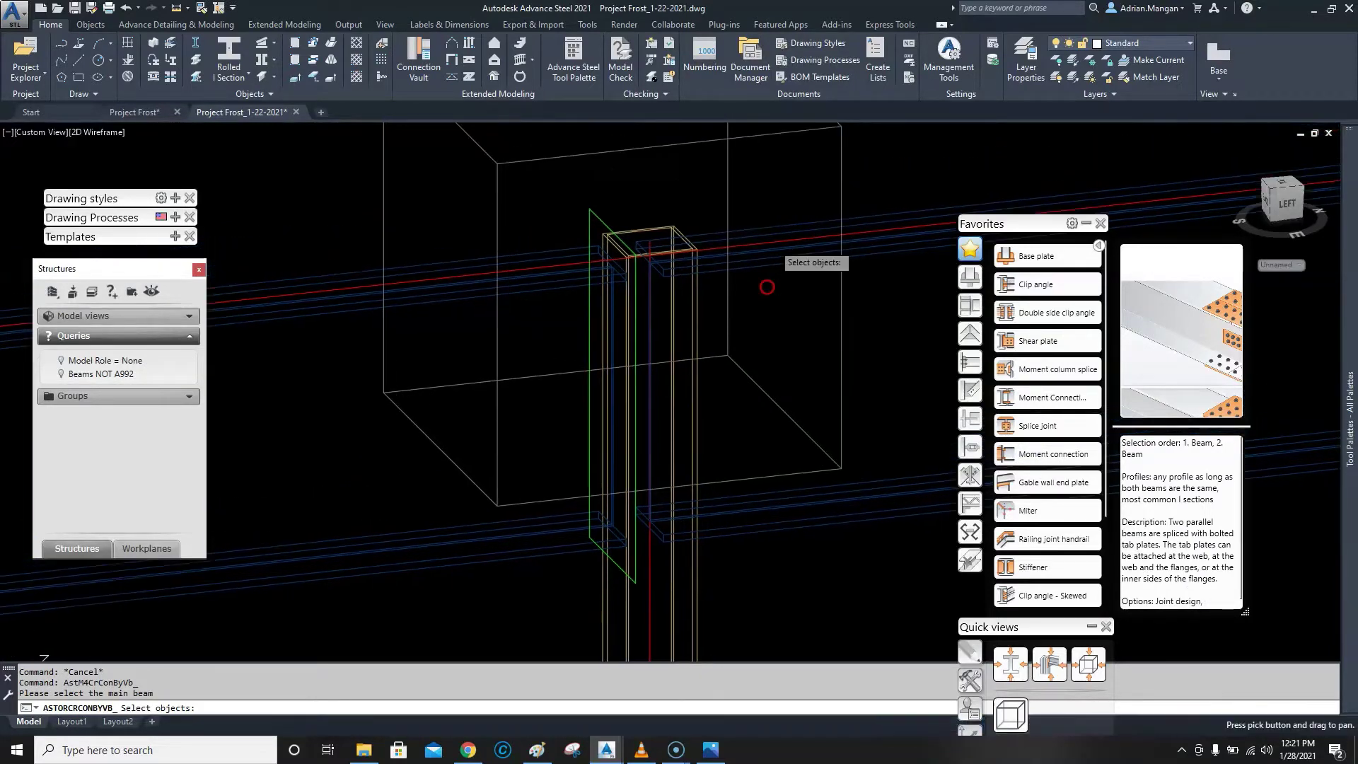
{"action": "left_click", "coordinate": [686, 211]}
{"action": "key", "text": "Return"}
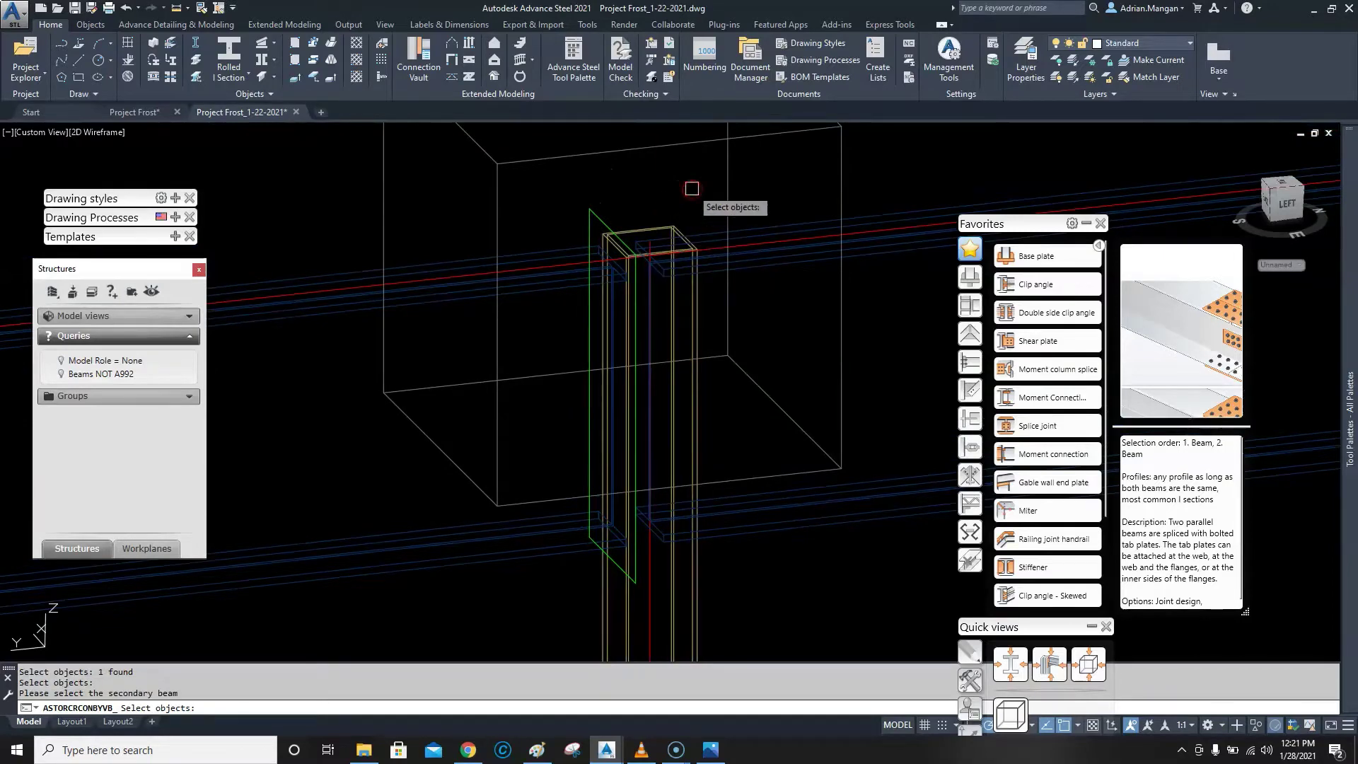
{"action": "left_click", "coordinate": [771, 230]}
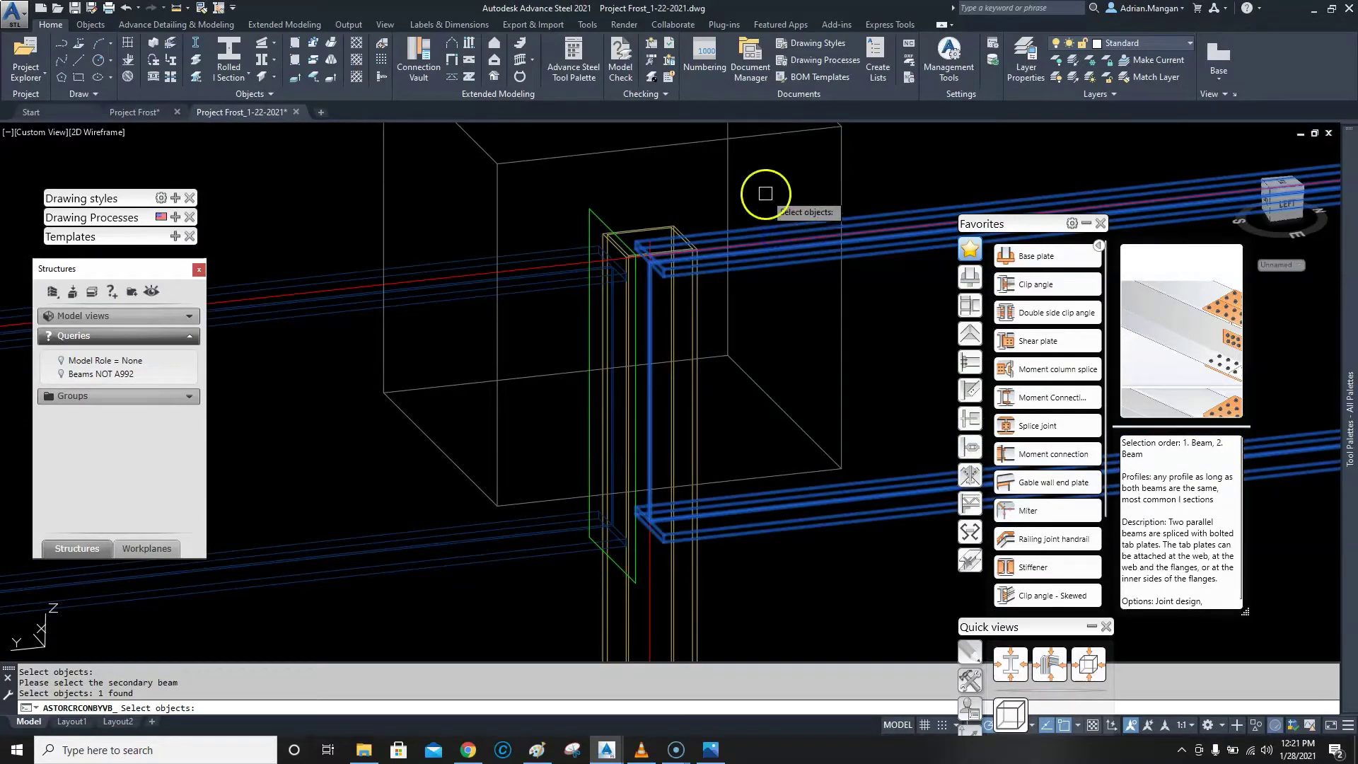
{"action": "key", "text": "Return"}
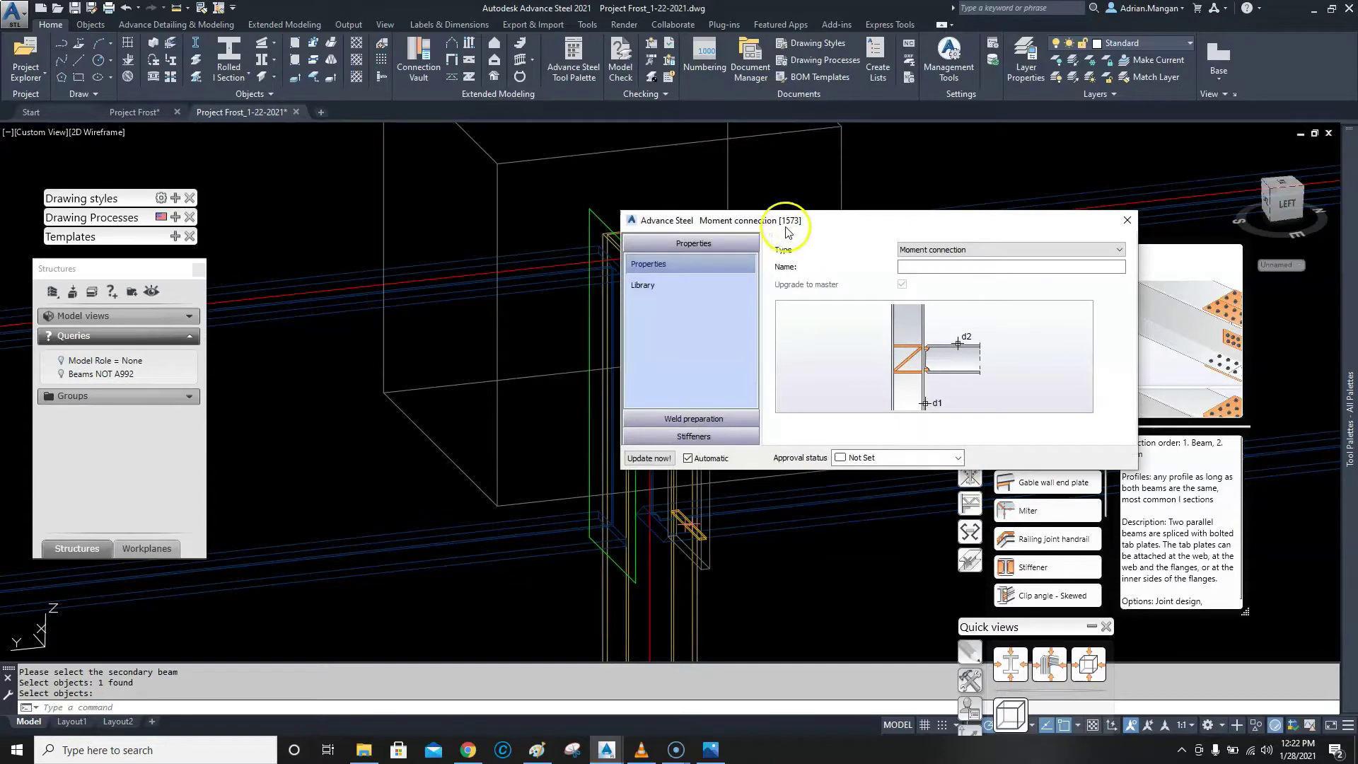
{"action": "left_click", "coordinate": [1125, 222]}
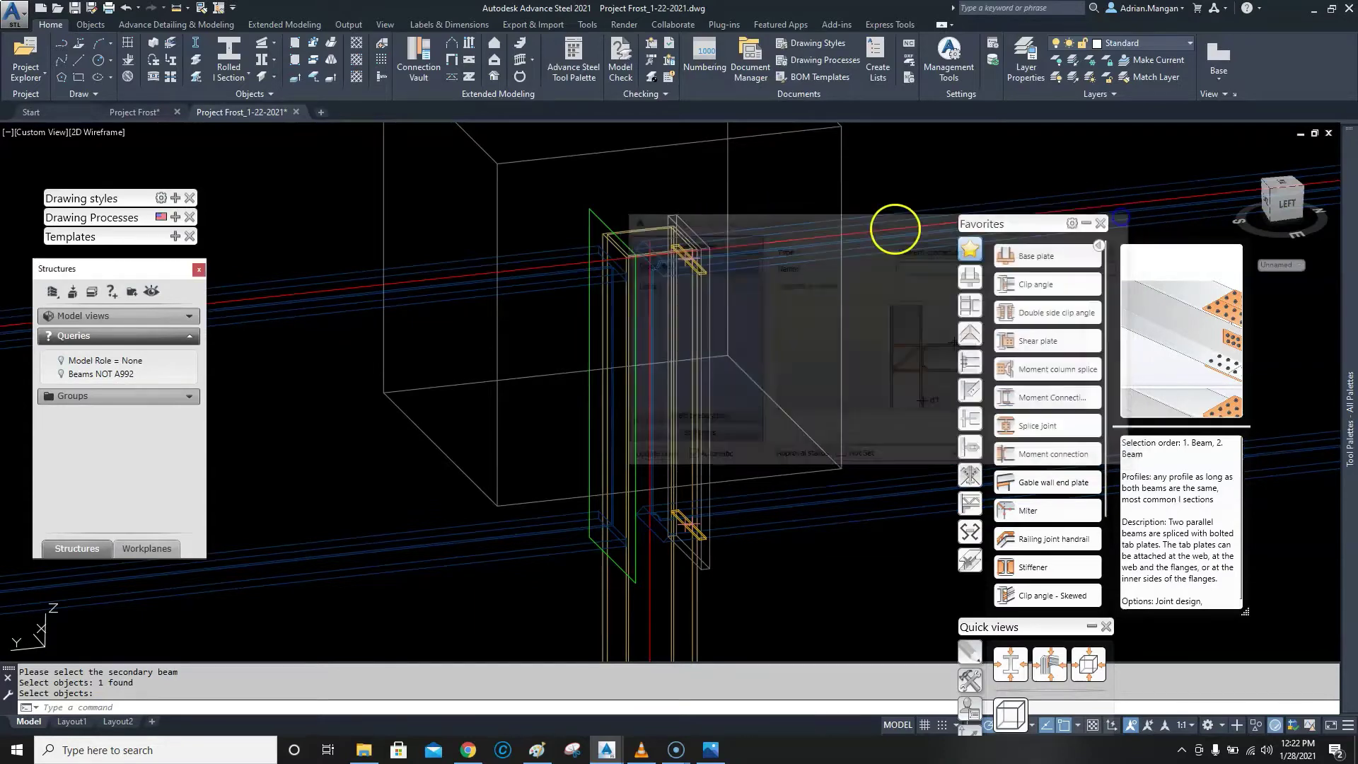
- Select the connection plate it produced and delete it
{"action": "scroll", "coordinate": [778, 233], "scroll_direction": "up", "scroll_amount": 3}
{"action": "left_click", "coordinate": [716, 238]}
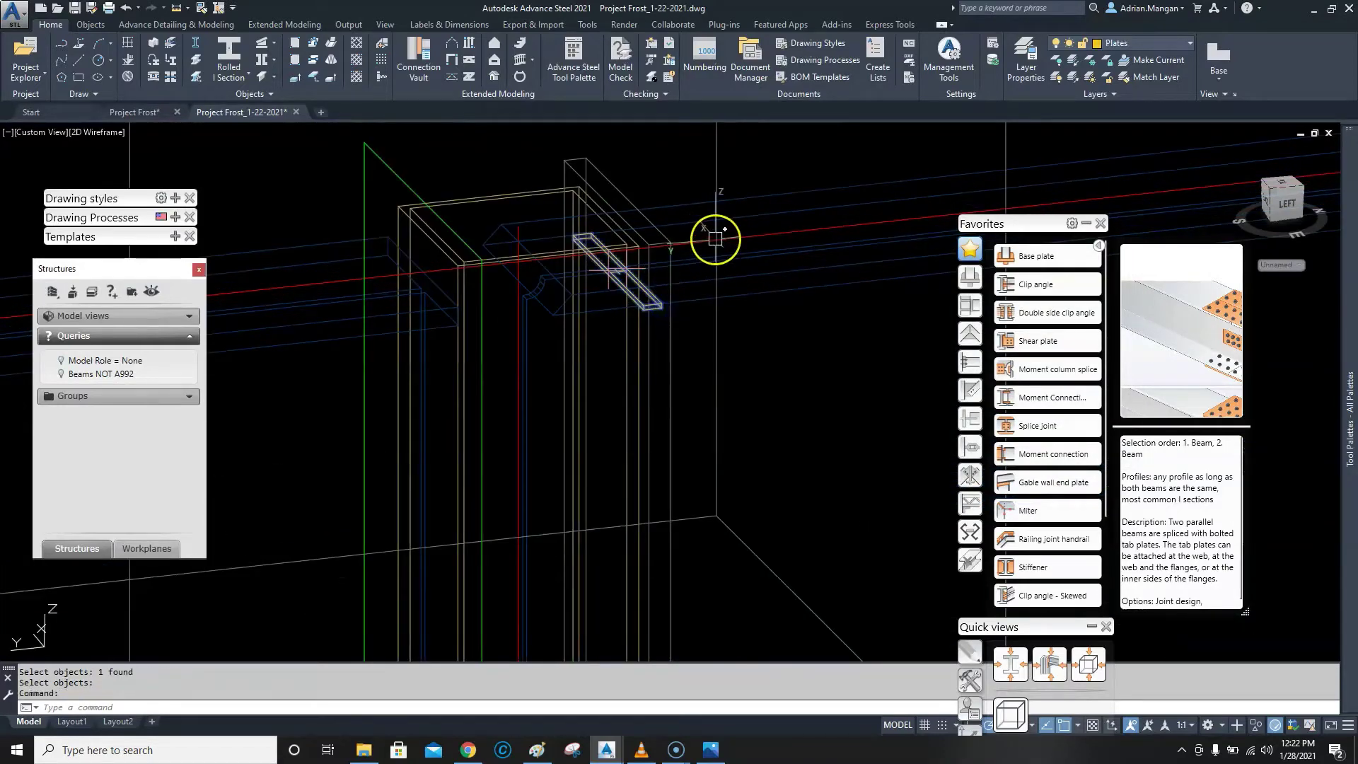
{"action": "key", "text": "Delete"}
{"action": "scroll", "coordinate": [721, 219], "scroll_direction": "down", "scroll_amount": 4}
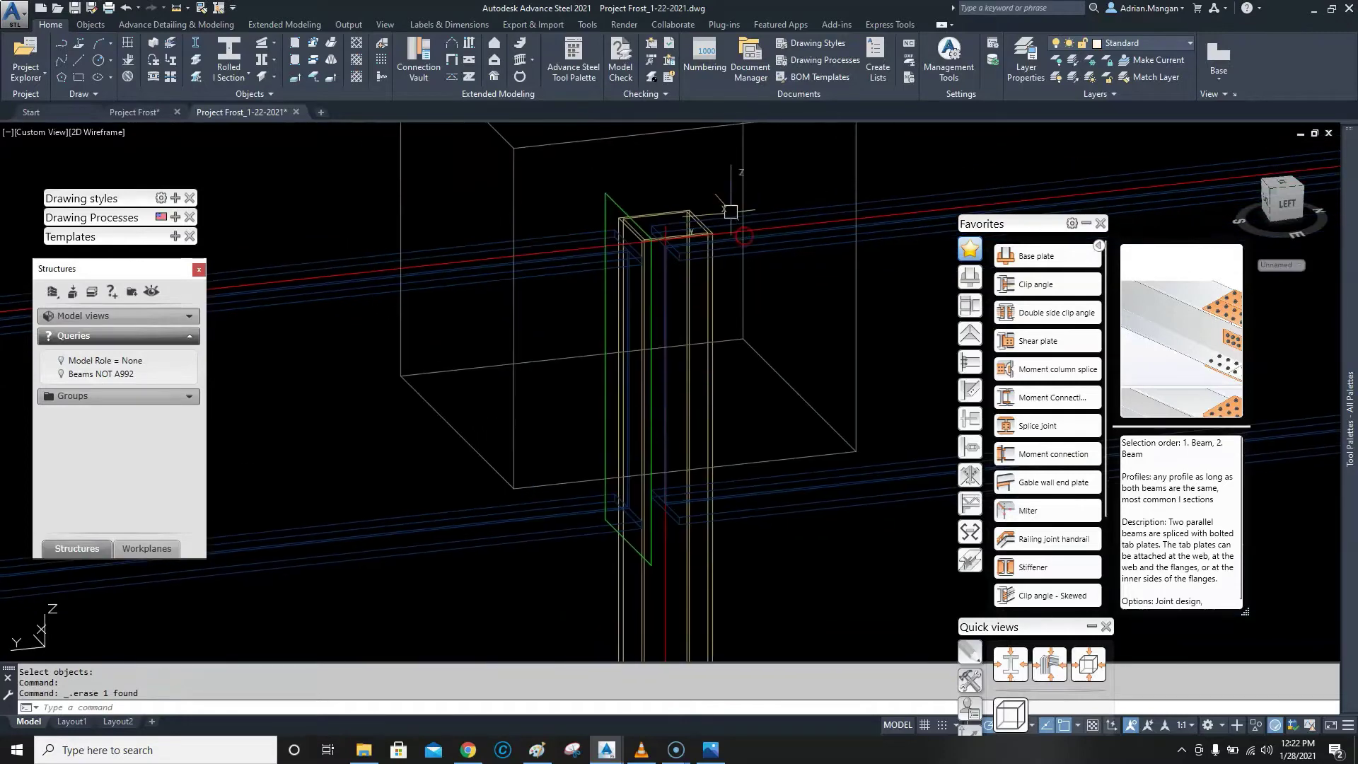
{"action": "scroll", "coordinate": [760, 237], "scroll_direction": "up", "scroll_amount": 2}
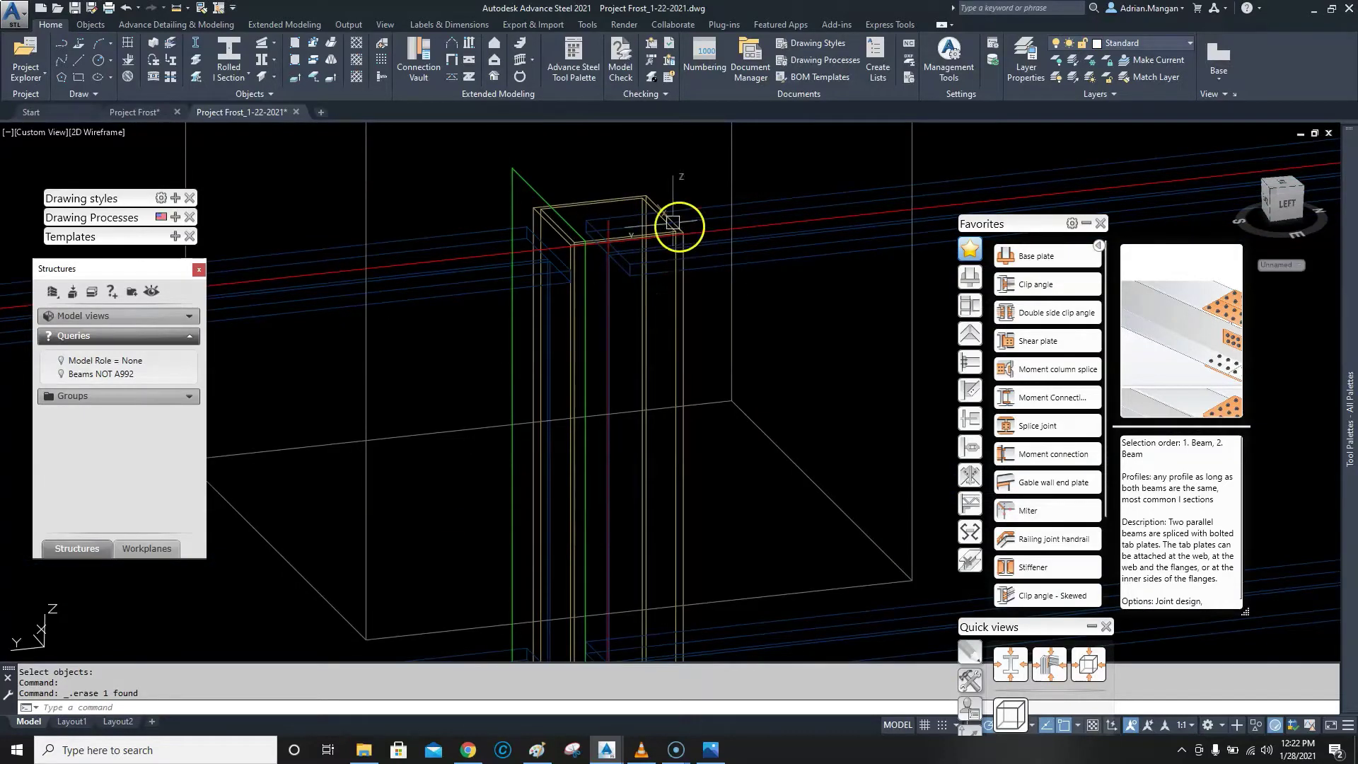
- Create another Moment connection between the column and the handrail beam
{"action": "left_click", "coordinate": [1044, 458]}
{"action": "scroll", "coordinate": [534, 216], "scroll_direction": "up", "scroll_amount": 3}
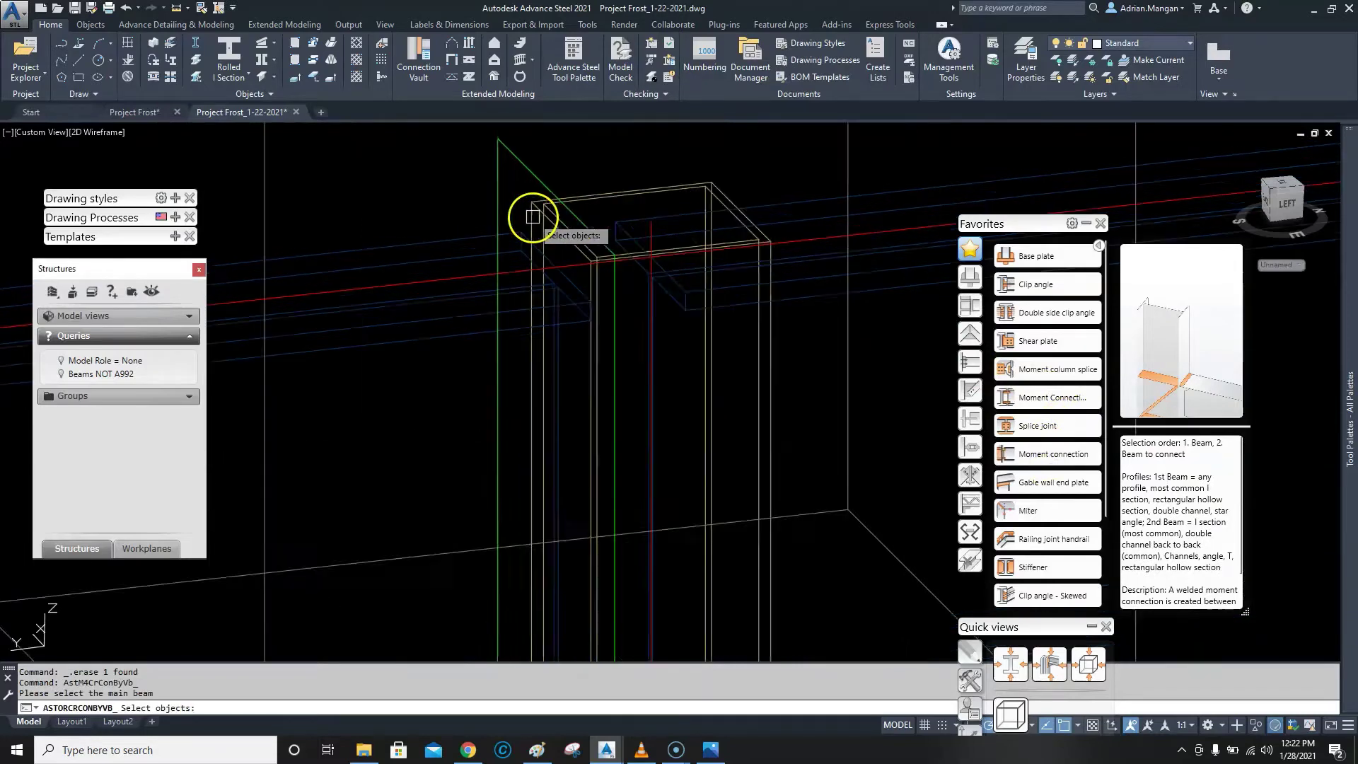
{"action": "left_click", "coordinate": [541, 205]}
{"action": "key", "text": "Return"}
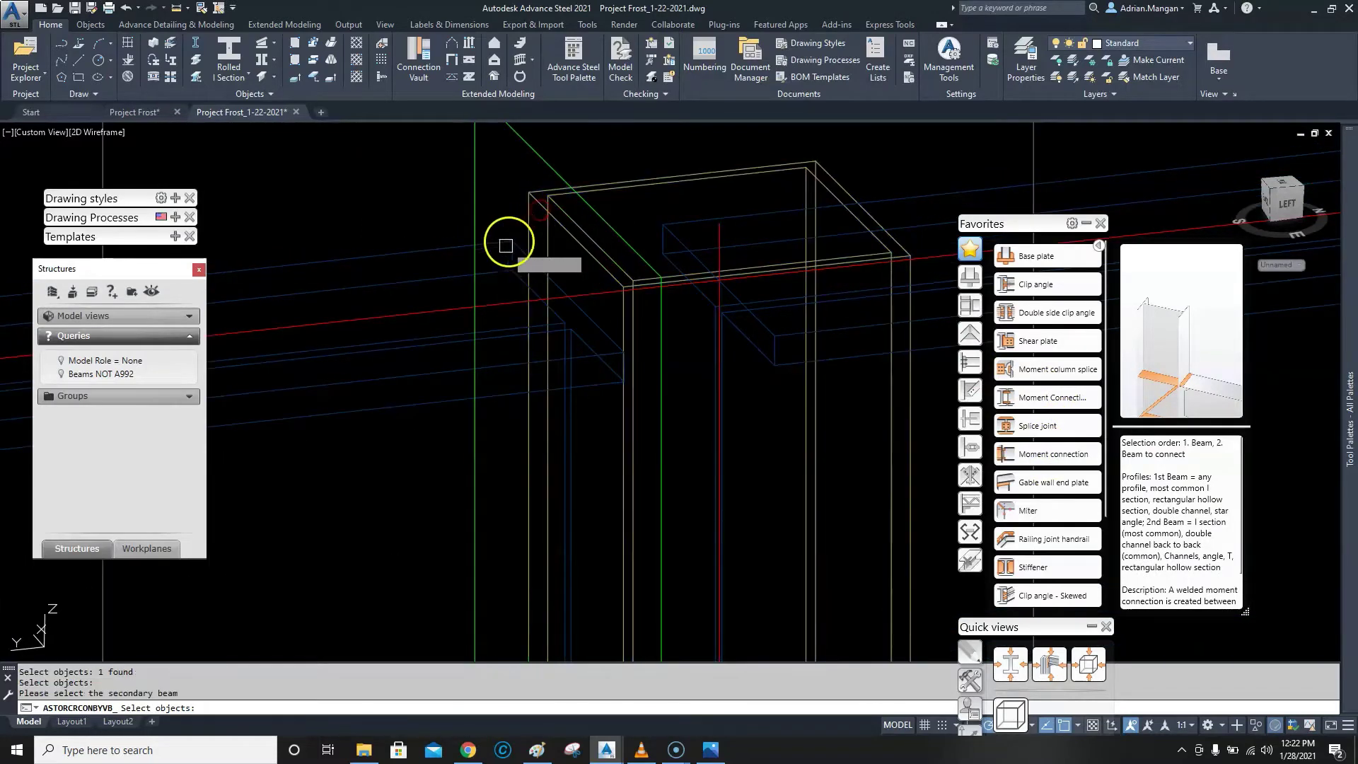
{"action": "left_click", "coordinate": [507, 238]}
{"action": "key", "text": "Return"}
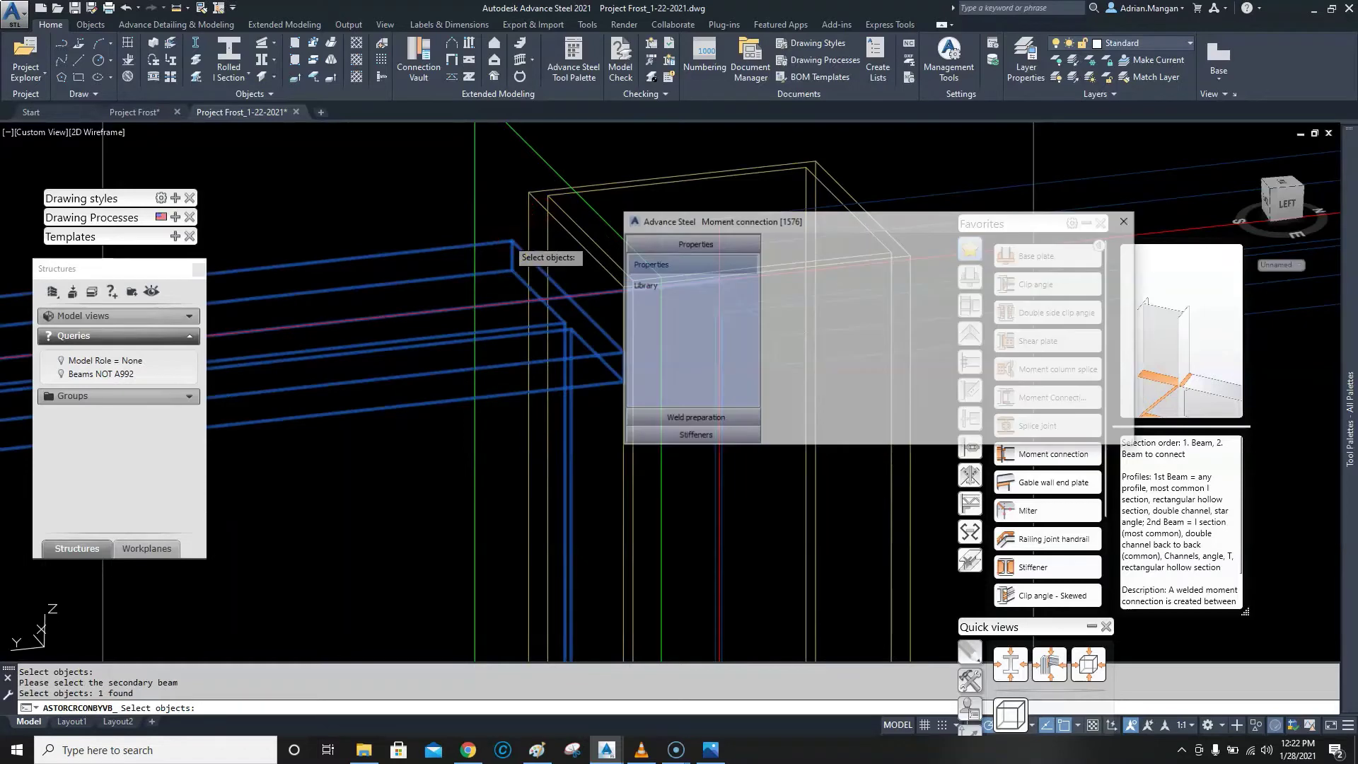
{"action": "scroll", "coordinate": [513, 272], "scroll_direction": "up", "scroll_amount": 2}
{"action": "left_click", "coordinate": [518, 269]}
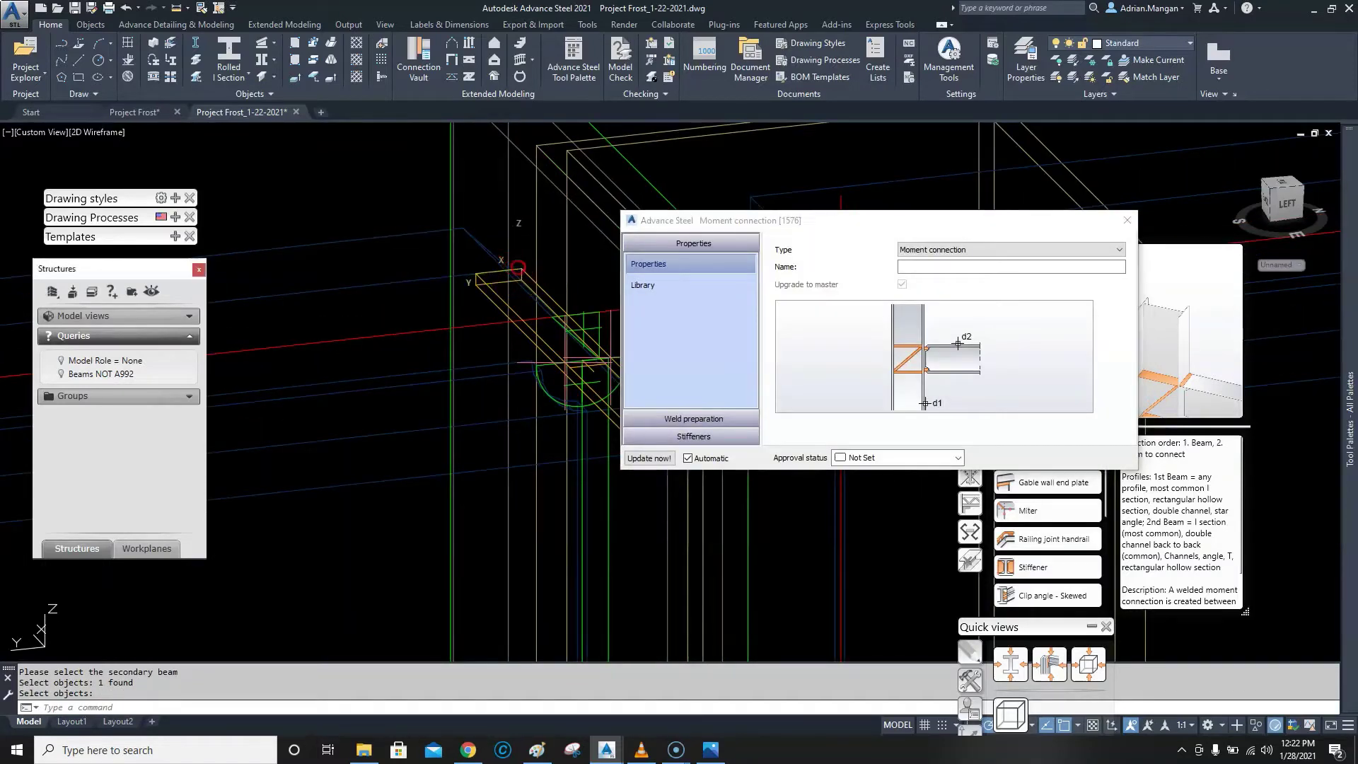
{"action": "middle_click_drag", "start_coordinate": [427, 244], "coordinate": [494, 358], "text": "shift"}
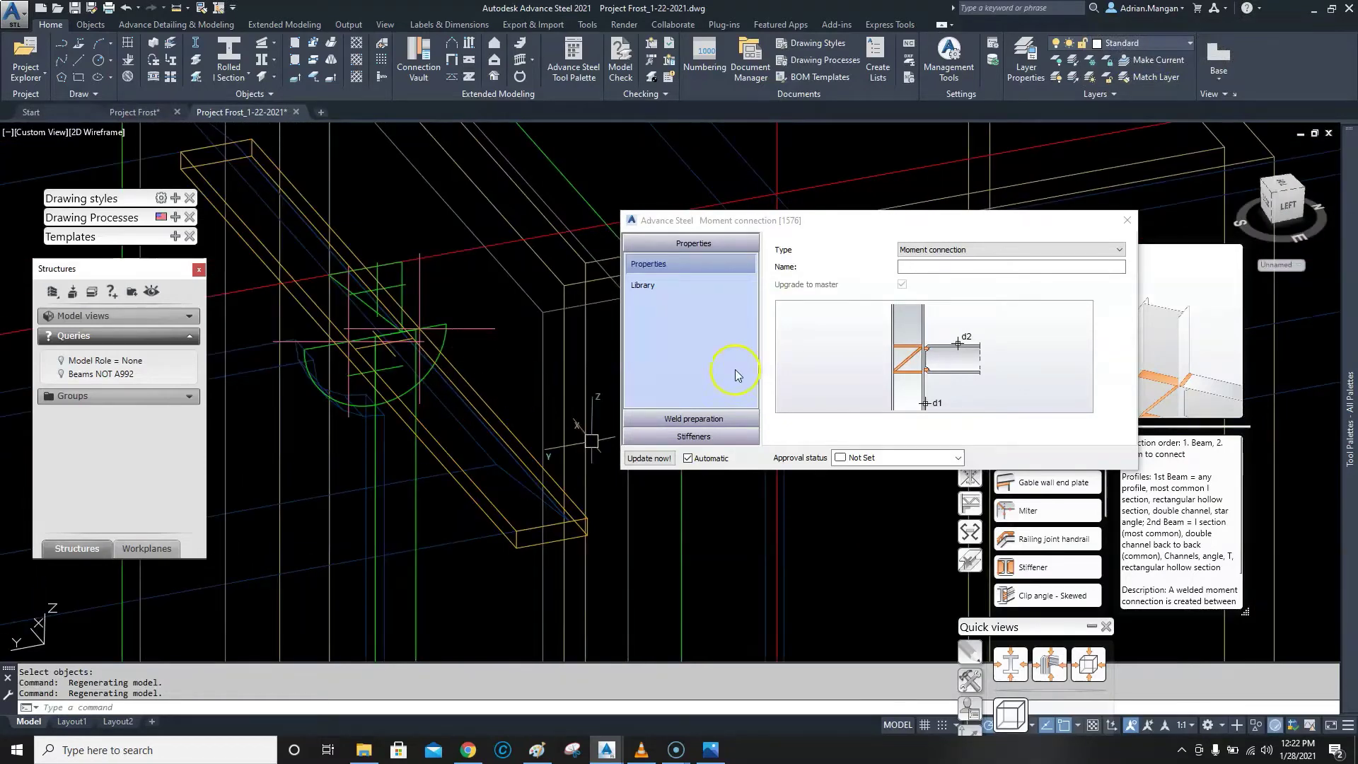
{"action": "scroll", "coordinate": [500, 389], "scroll_direction": "down", "scroll_amount": 3}
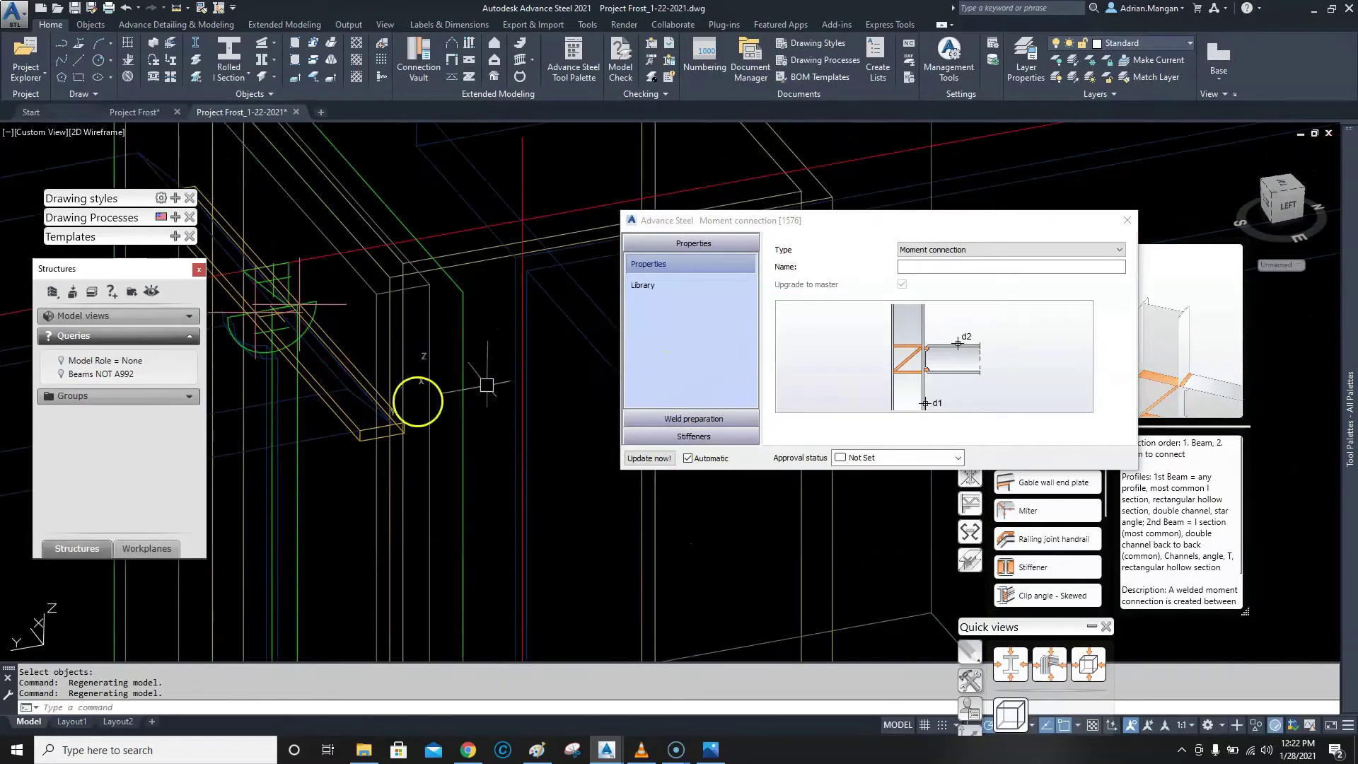
- Set the Weld preparation top backing bar to a custom length of 14 (1'2")
{"action": "left_click", "coordinate": [711, 418]}
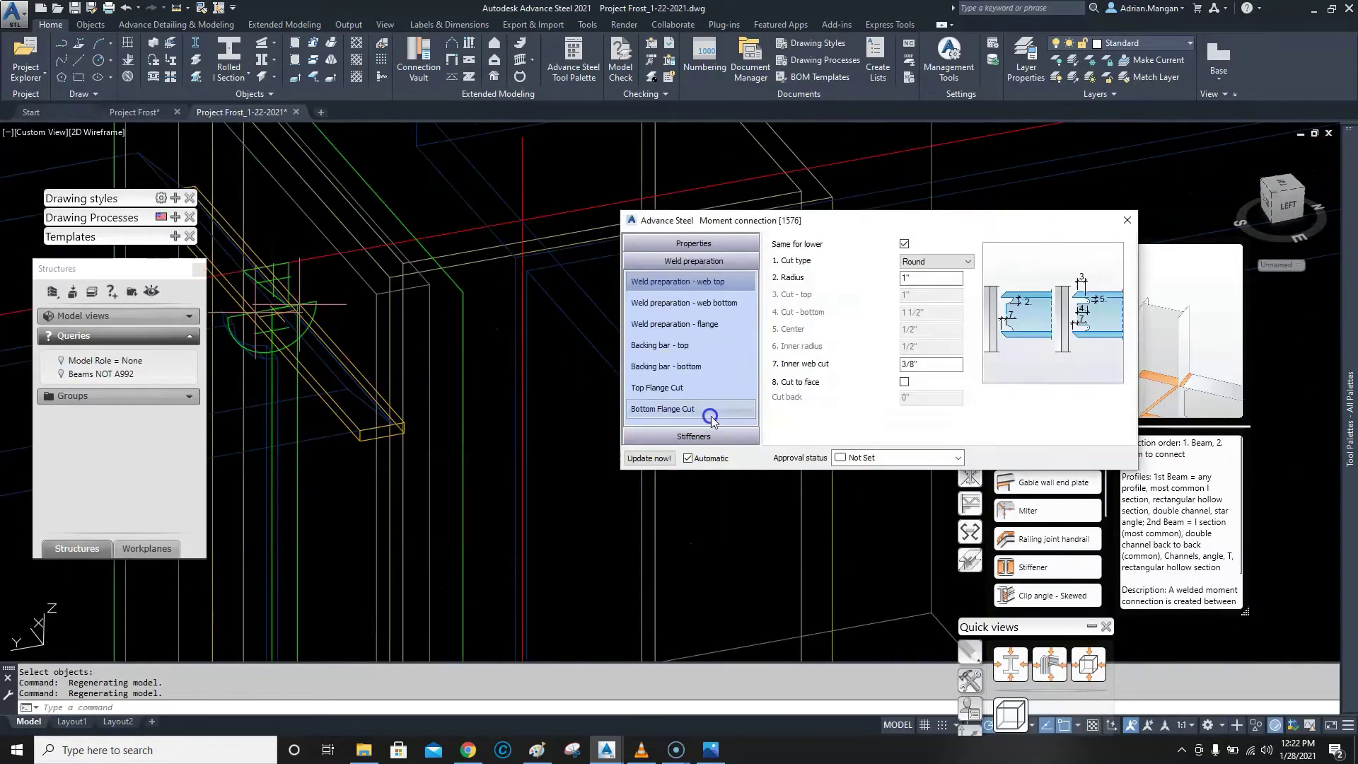
{"action": "left_click", "coordinate": [704, 348]}
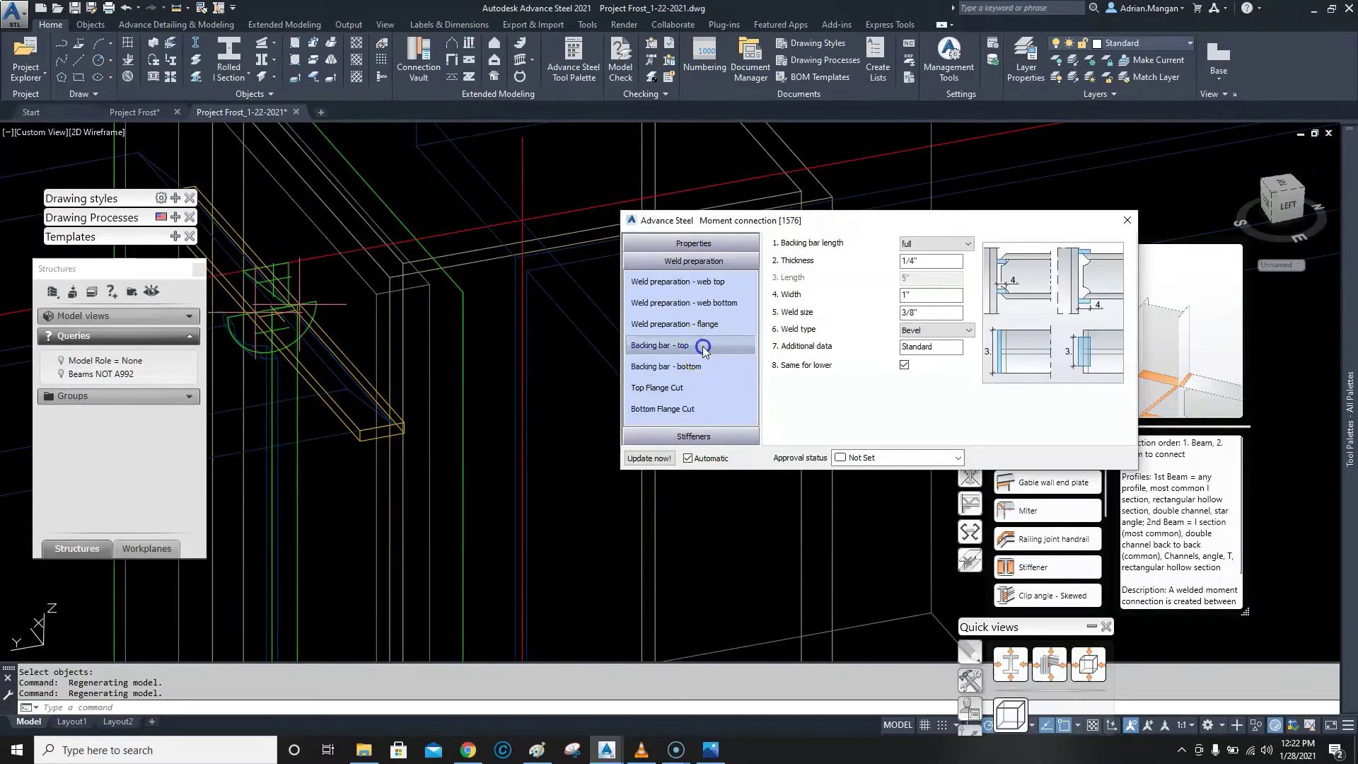
{"action": "left_click", "coordinate": [956, 246]}
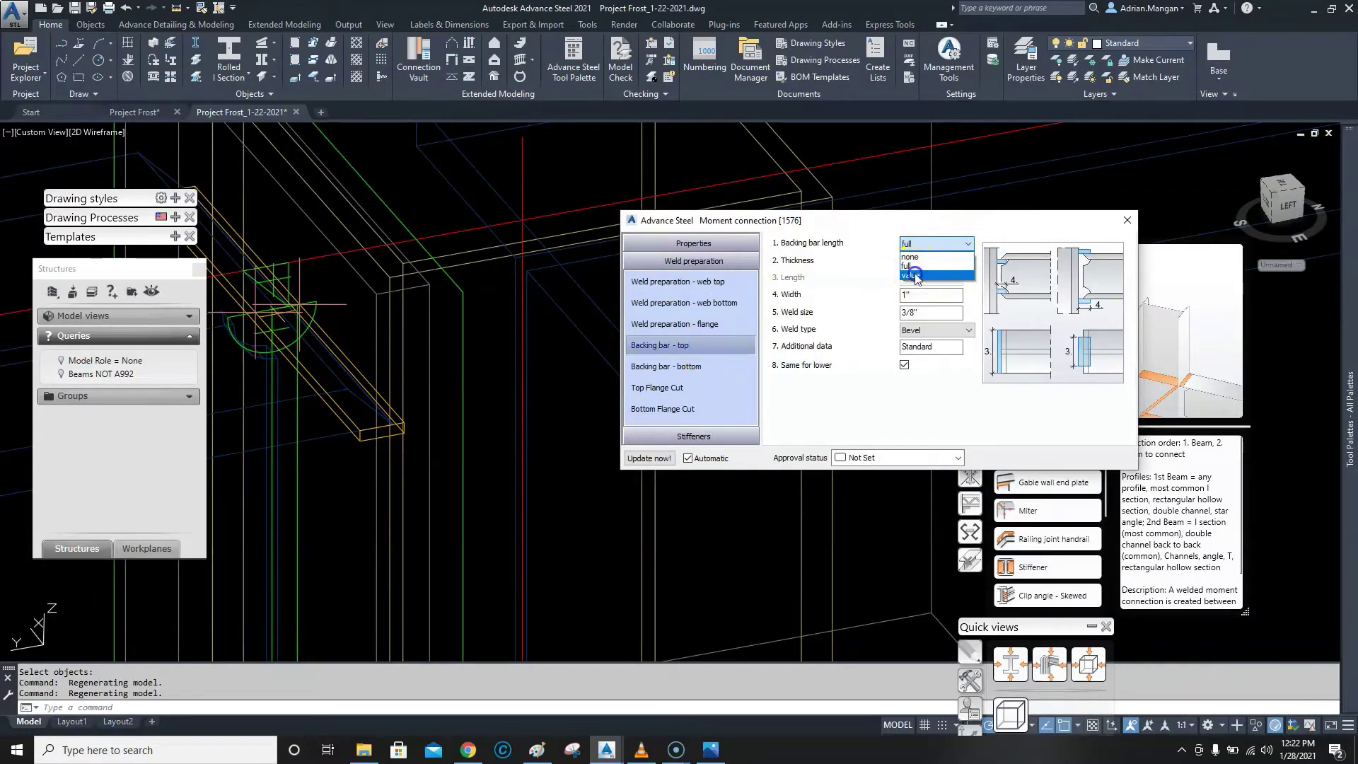
{"action": "left_click", "coordinate": [916, 276]}
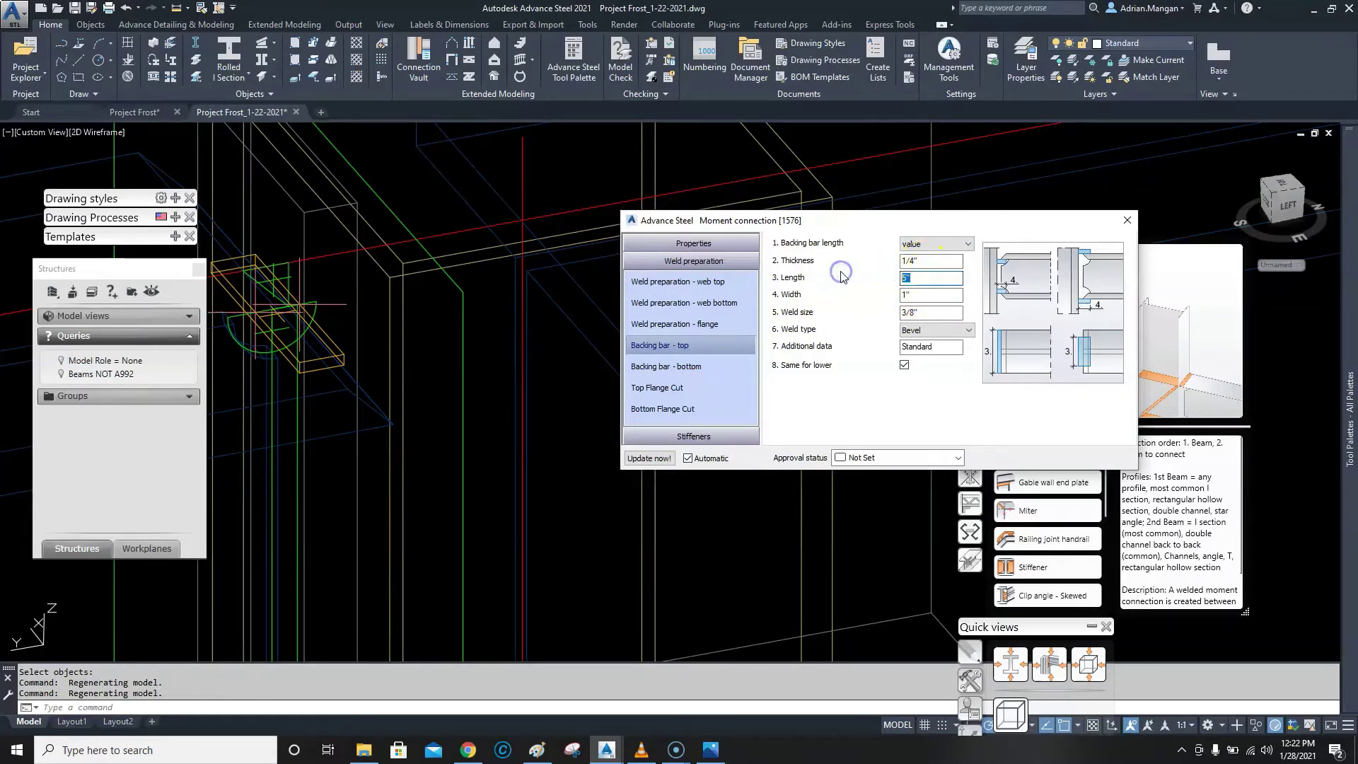
{"action": "type", "text": "12"}
{"action": "key", "text": "Return"}
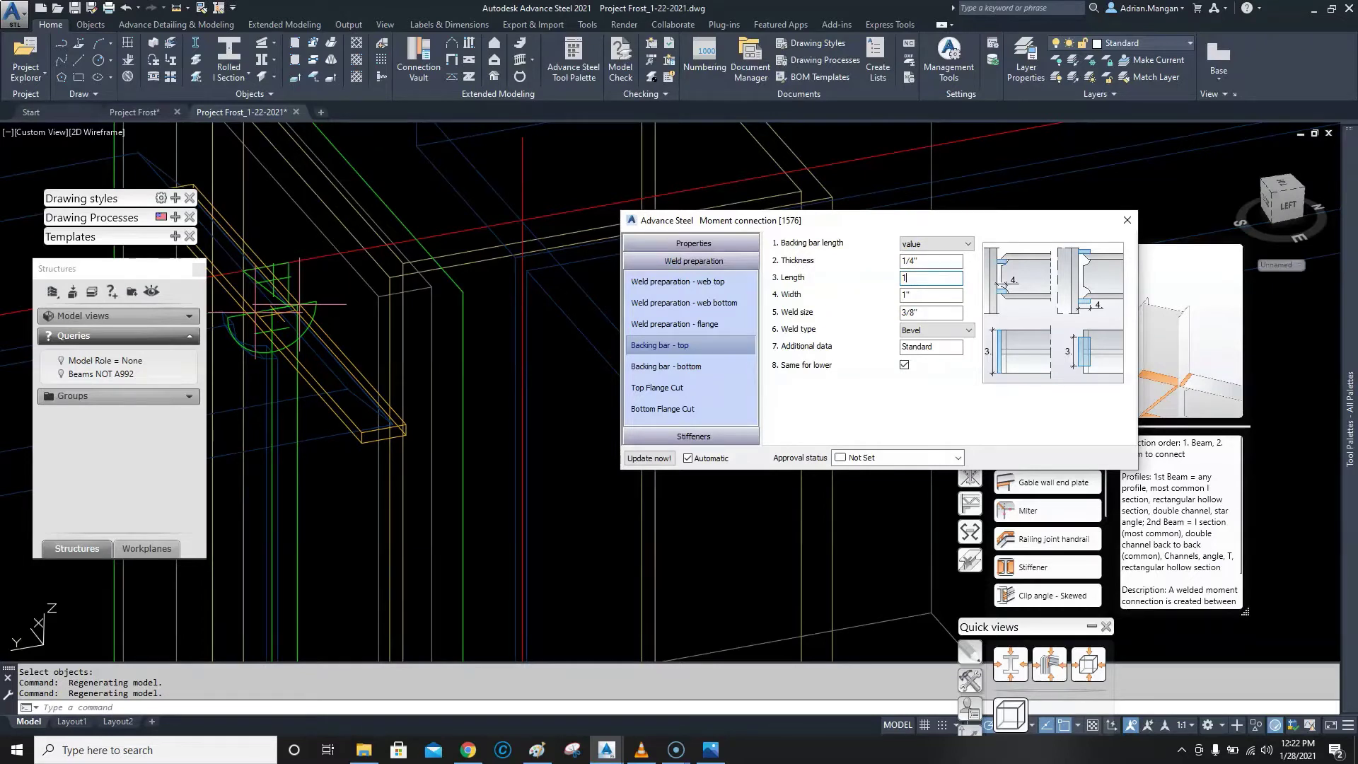
{"action": "type", "text": "14"}
{"action": "key", "text": "Return"}
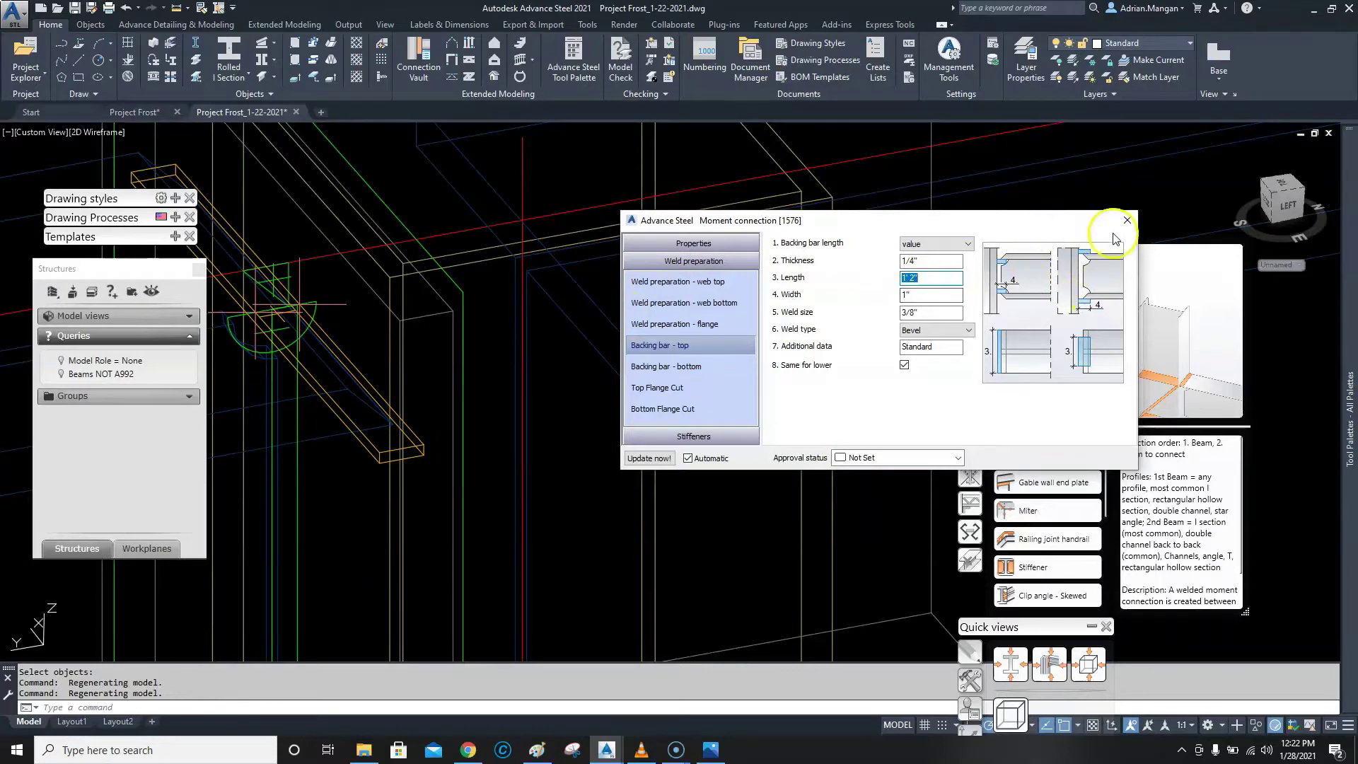
{"action": "left_click", "coordinate": [1126, 221]}
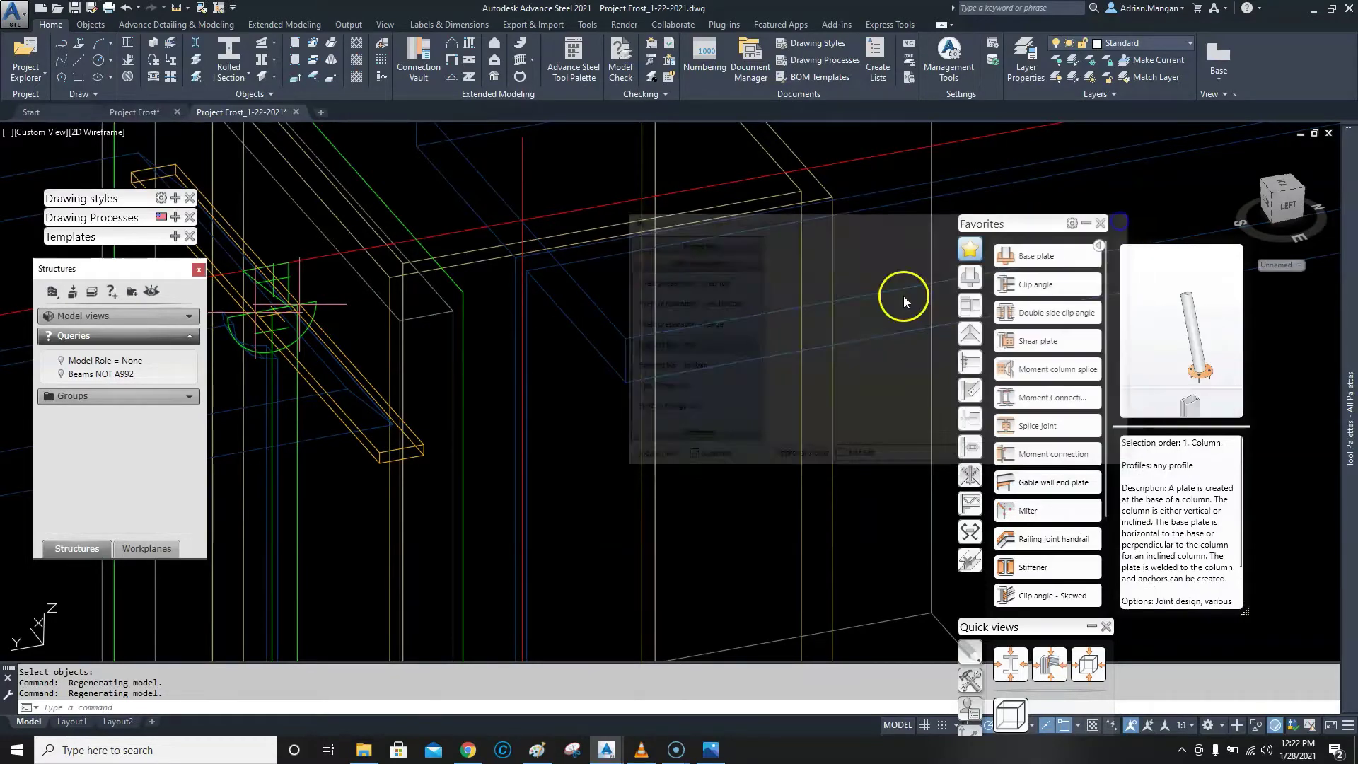
{"action": "scroll", "coordinate": [513, 335], "scroll_direction": "up", "scroll_amount": 5}
{"action": "mouse_move", "coordinate": [515, 331]}
{"action": "middle_mouse_down", "text": "shift"}
{"action": "mouse_move", "coordinate": [507, 314]}
{"action": "mouse_move", "coordinate": [499, 340]}
{"action": "middle_mouse_up", "text": "shift"}
{"action": "scroll", "coordinate": [486, 433], "scroll_direction": "down", "scroll_amount": 5}
{"action": "middle_click_drag", "start_coordinate": [475, 576], "coordinate": [549, 392]}
{"action": "scroll", "coordinate": [543, 441], "scroll_direction": "up", "scroll_amount": 5}
{"action": "mouse_move", "coordinate": [533, 472]}
{"action": "middle_mouse_down", "text": "shift"}
{"action": "mouse_move", "coordinate": [509, 464]}
{"action": "mouse_move", "coordinate": [512, 448]}
{"action": "mouse_move", "coordinate": [528, 446]}
{"action": "mouse_move", "coordinate": [522, 510]}
{"action": "mouse_move", "coordinate": [540, 510]}
{"action": "mouse_move", "coordinate": [524, 416]}
{"action": "mouse_move", "coordinate": [553, 427]}
{"action": "mouse_move", "coordinate": [541, 426]}
{"action": "mouse_move", "coordinate": [552, 453]}
{"action": "middle_mouse_up", "text": "shift"}
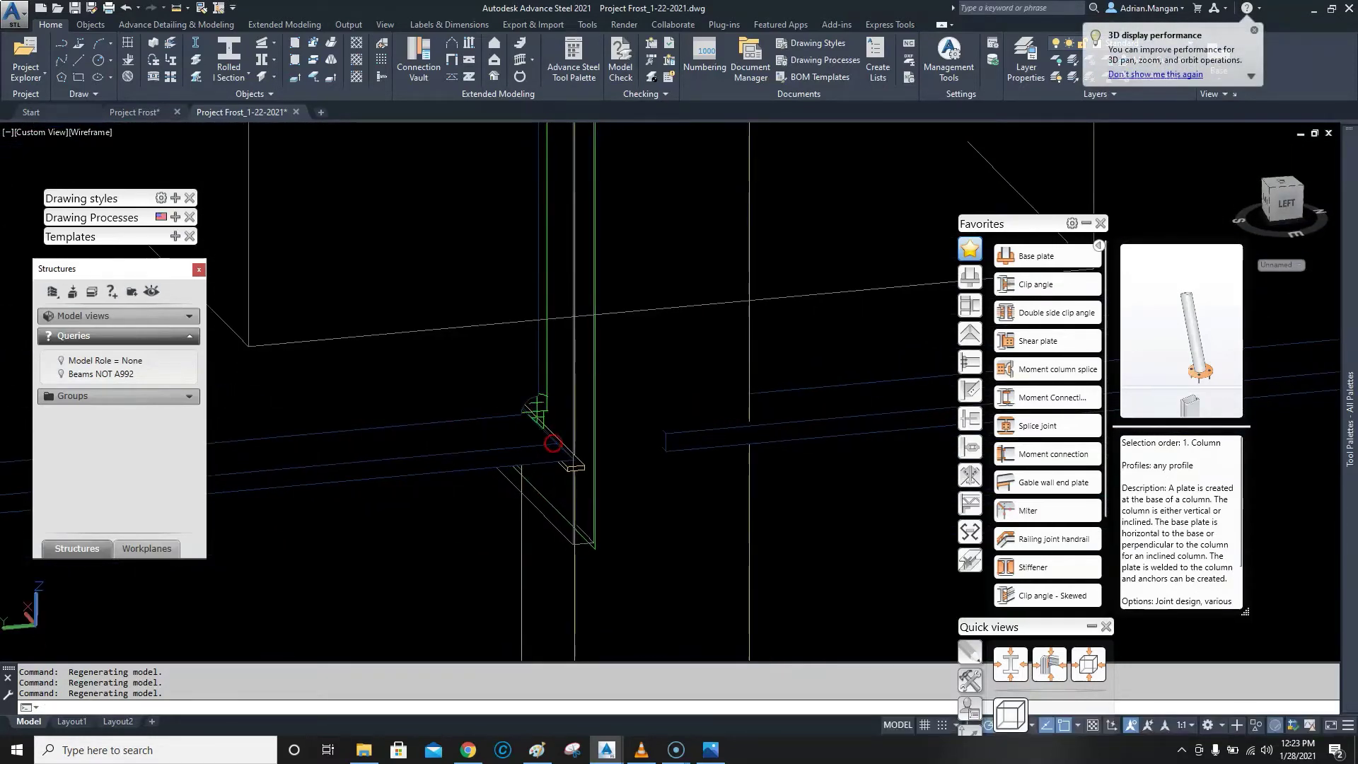
{"action": "scroll", "coordinate": [562, 462], "scroll_direction": "down", "scroll_amount": 3}
{"action": "middle_click_drag", "start_coordinate": [561, 340], "coordinate": [607, 437]}
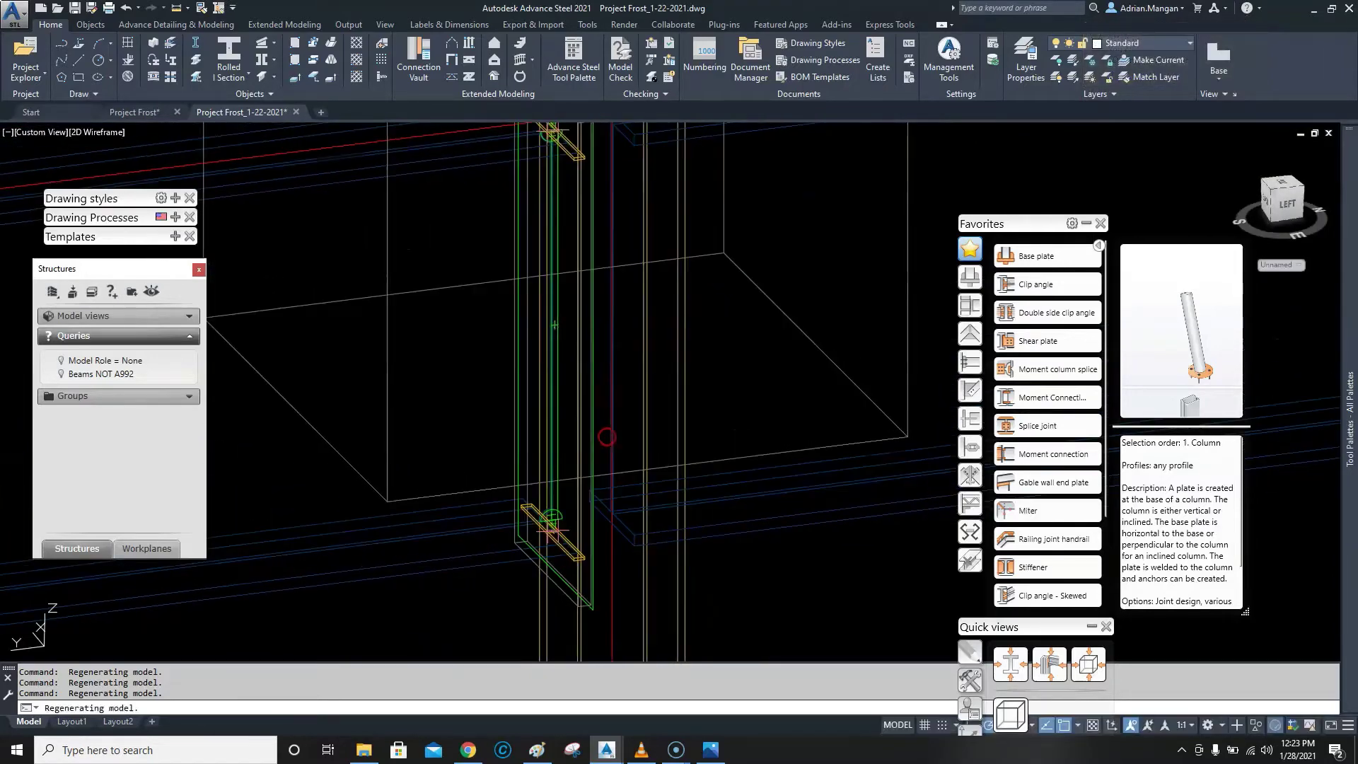
{"action": "scroll", "coordinate": [561, 286], "scroll_direction": "up", "scroll_amount": 3}
{"action": "left_click", "coordinate": [553, 307]}
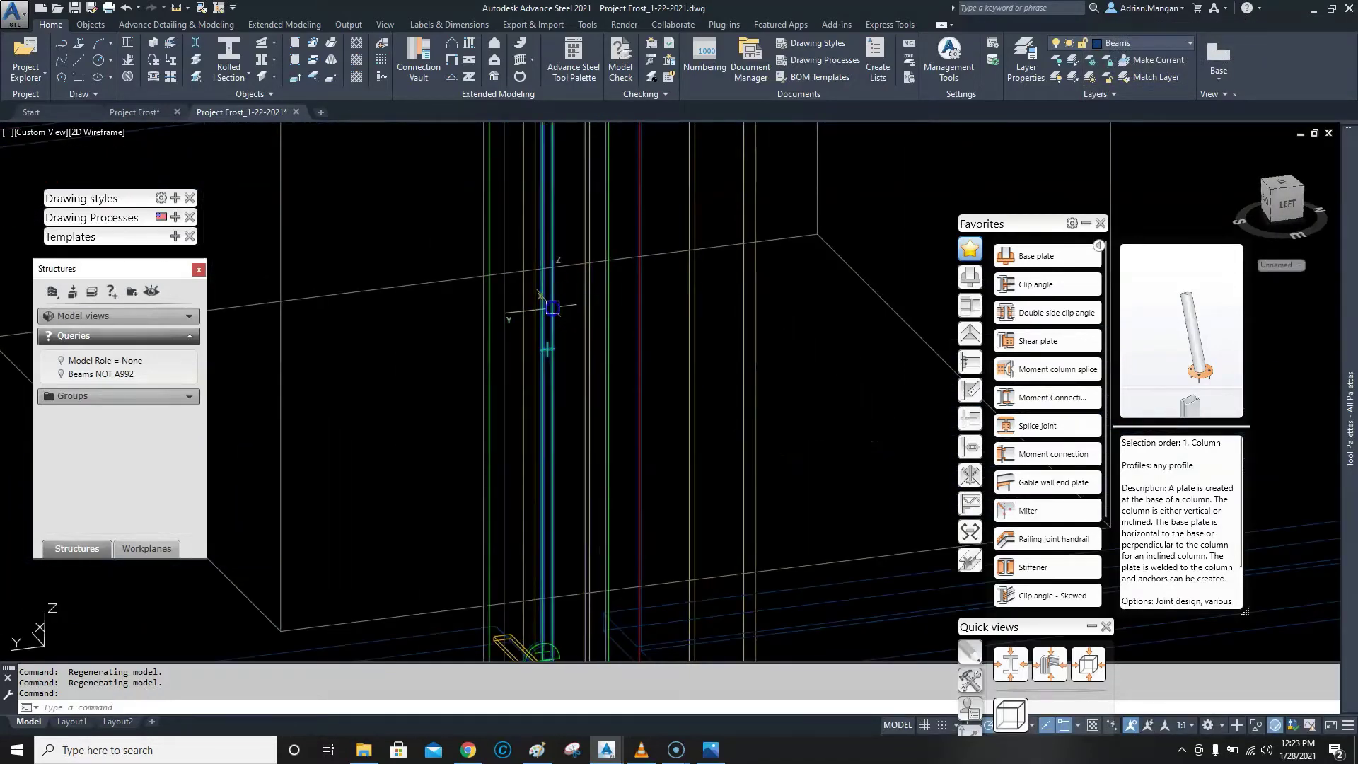
{"action": "double_click", "coordinate": [553, 309]}
{"action": "key", "text": "Escape"}
{"action": "middle_click_drag", "start_coordinate": [551, 297], "coordinate": [567, 326], "text": "shift"}
{"action": "left_click", "coordinate": [565, 327]}
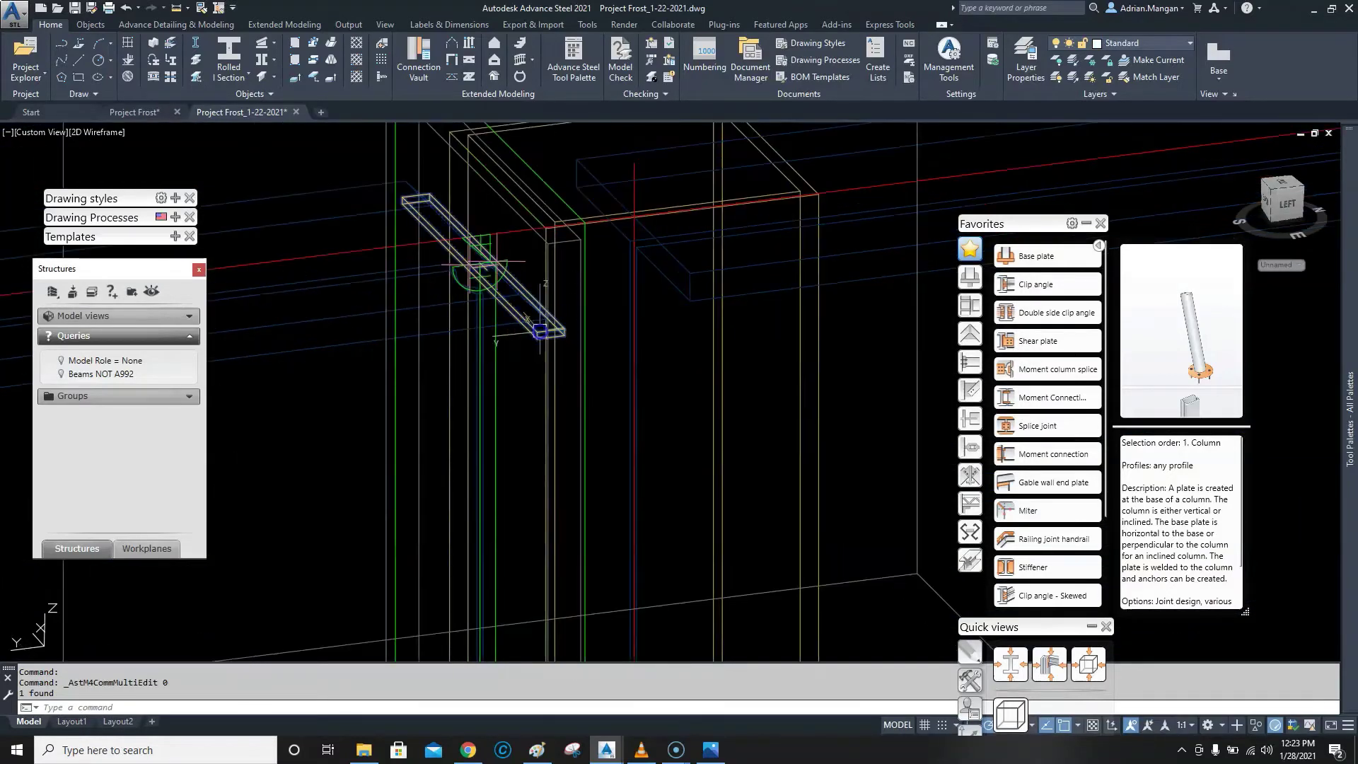
- Open the joint's Advance Joint Properties at the Weld preparation settings
{"action": "right_click", "coordinate": [541, 331]}
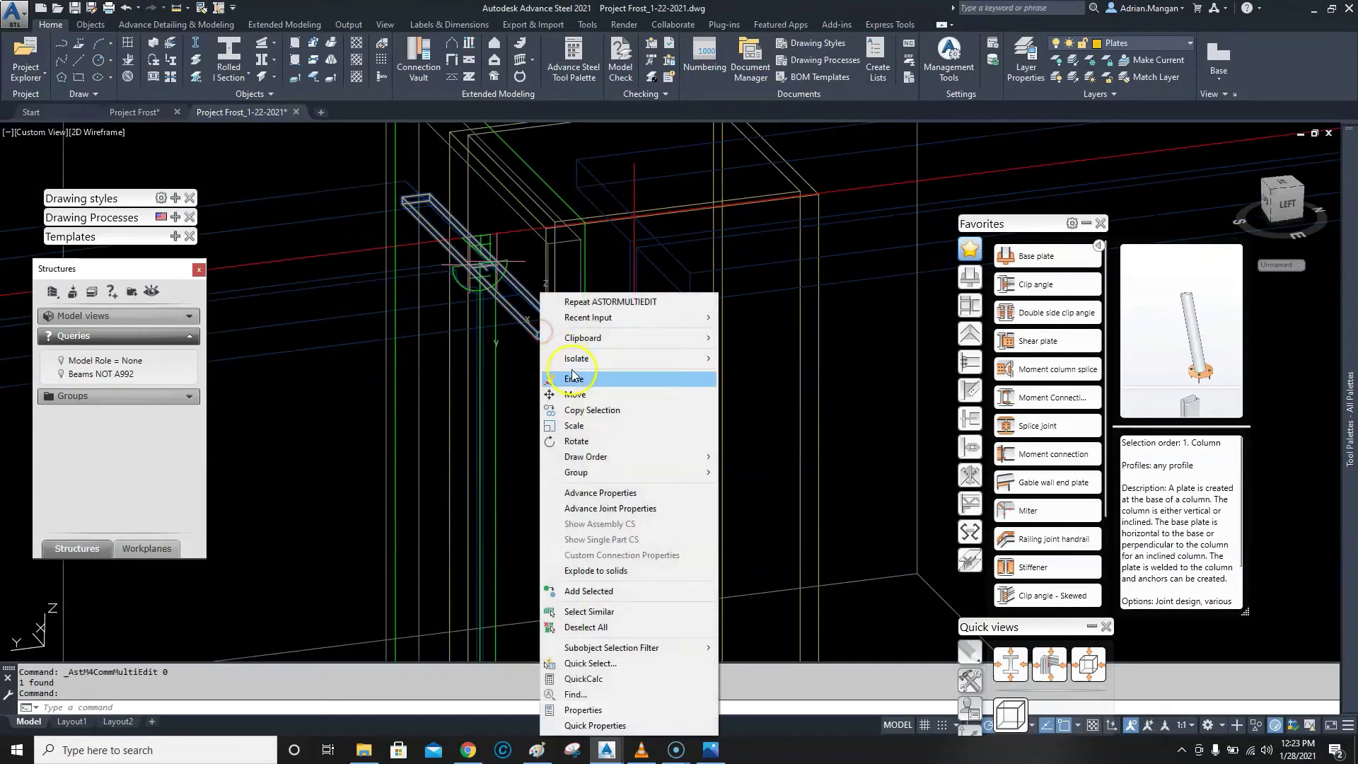
{"action": "left_click", "coordinate": [592, 508]}
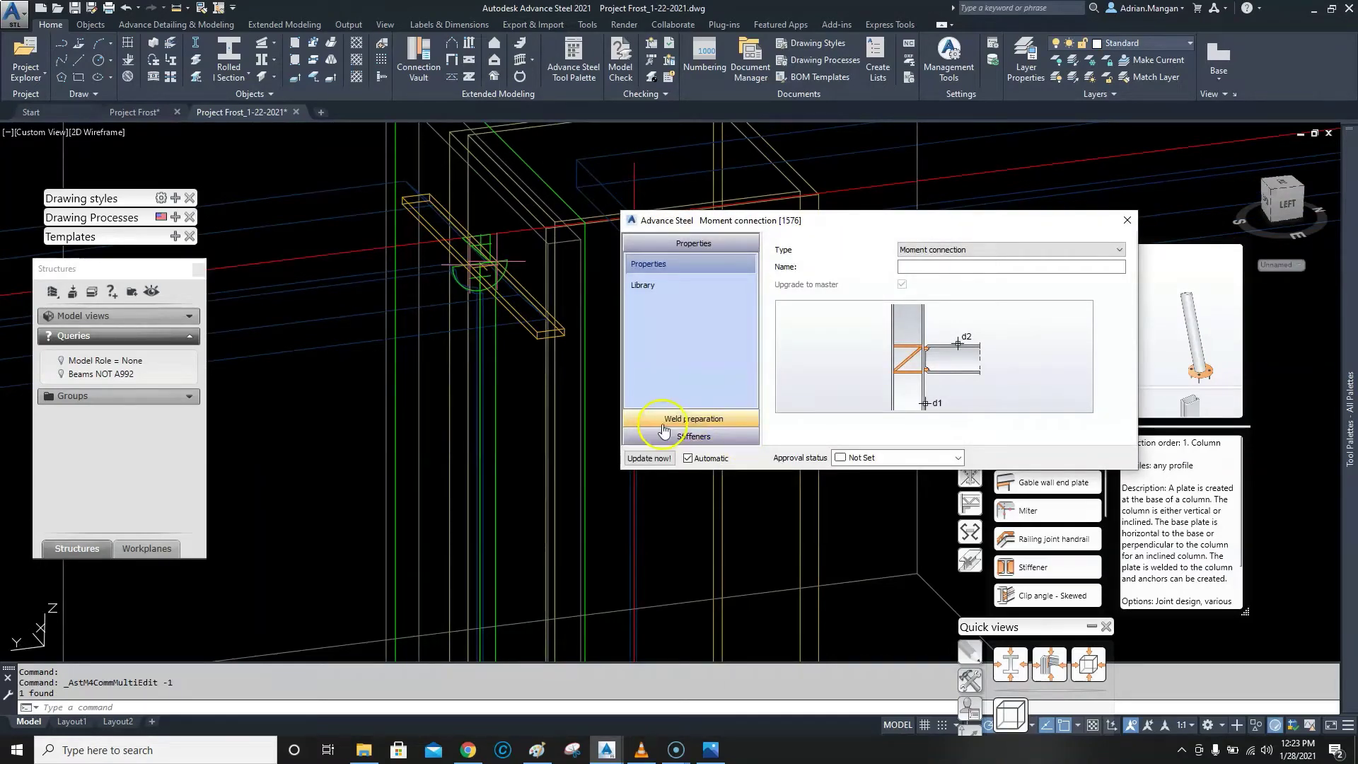
{"action": "scroll", "coordinate": [486, 362], "scroll_direction": "down", "scroll_amount": 5}
{"action": "middle_click_drag", "start_coordinate": [486, 364], "coordinate": [464, 233]}
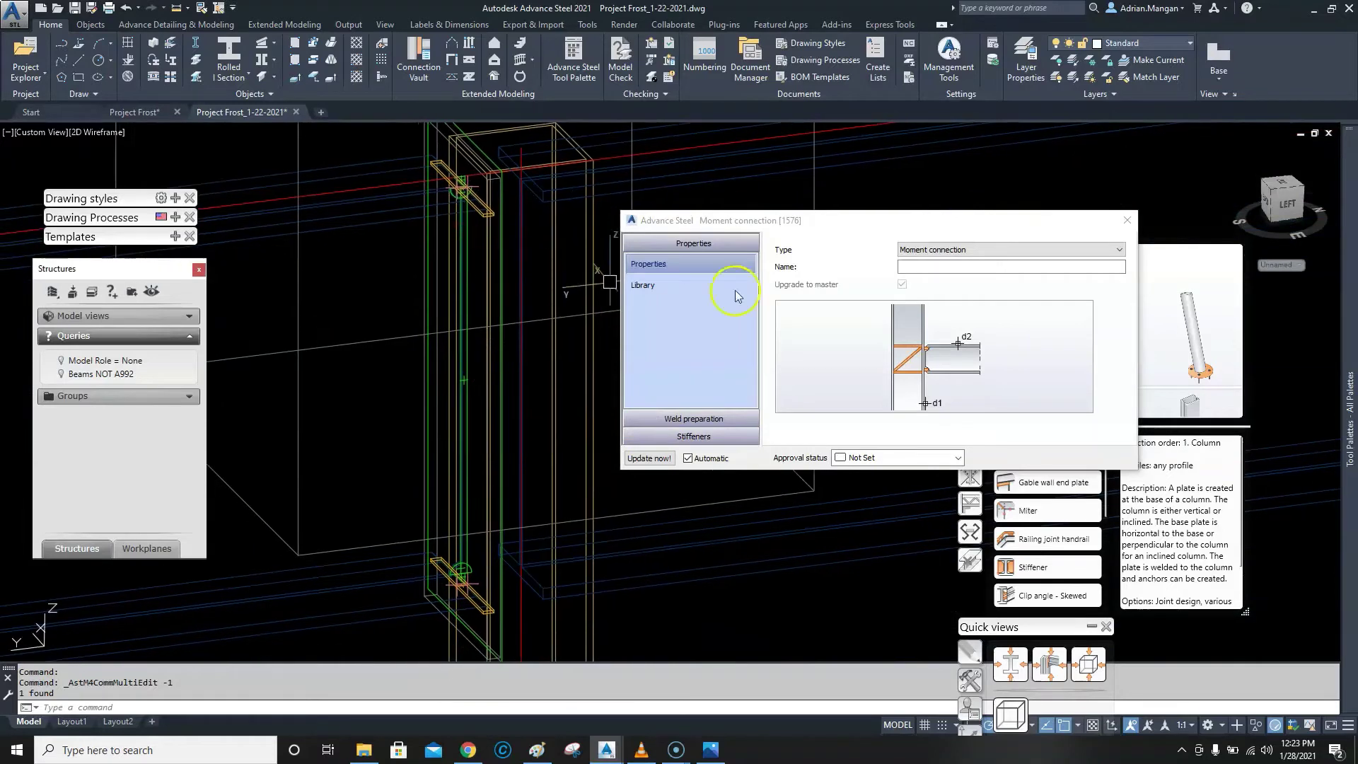
{"action": "left_click", "coordinate": [700, 417]}
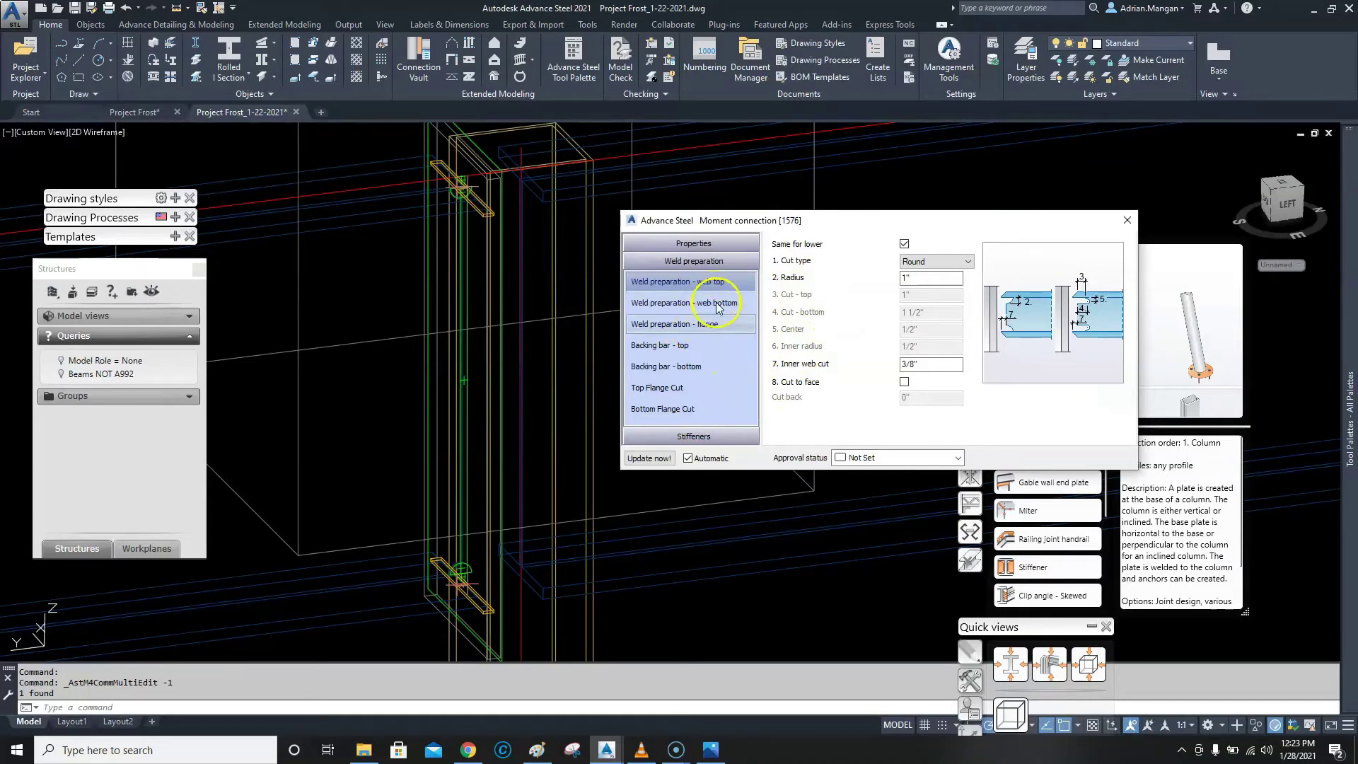
{"action": "key", "text": "Return"}
{"action": "scroll", "coordinate": [538, 575], "scroll_direction": "up", "scroll_amount": 4}
{"action": "left_click_drag", "start_coordinate": [535, 574], "coordinate": [483, 550], "text": "shift"}
{"action": "middle_click_drag", "start_coordinate": [483, 550], "coordinate": [520, 555], "text": "shift"}
- Set the web-top inner web cut to 3/4" and close the connection settings
{"action": "left_click", "coordinate": [935, 365]}
{"action": "type", "text": "3/4"}
{"action": "key", "text": "Return"}
{"action": "mouse_move", "coordinate": [304, 354]}
{"action": "middle_mouse_down", "text": "shift"}
{"action": "mouse_move", "coordinate": [340, 361]}
{"action": "mouse_move", "coordinate": [291, 361]}
{"action": "mouse_move", "coordinate": [348, 373]}
{"action": "mouse_move", "coordinate": [360, 460]}
{"action": "middle_mouse_up", "text": "shift"}
{"action": "scroll", "coordinate": [351, 368], "scroll_direction": "down", "scroll_amount": 6}
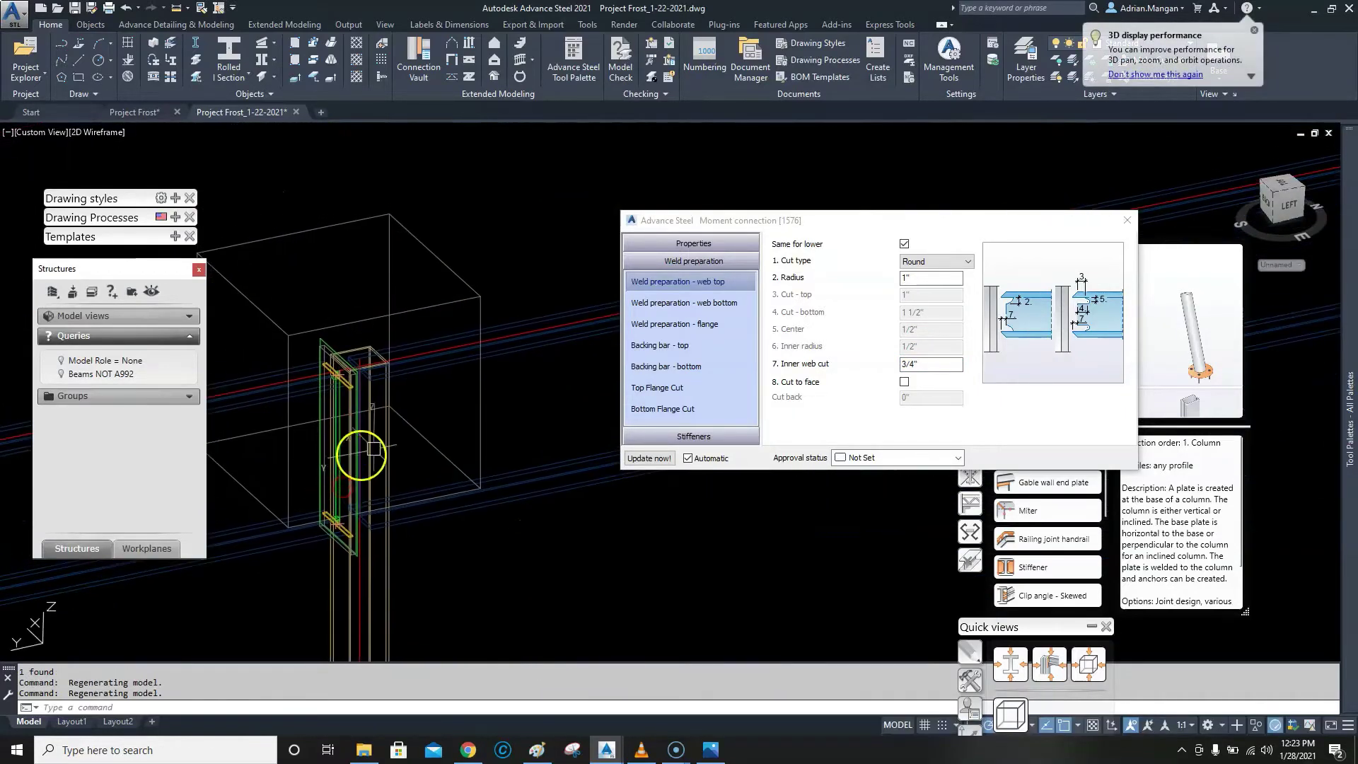
{"action": "left_click", "coordinate": [1128, 221]}
{"action": "scroll", "coordinate": [637, 234], "scroll_direction": "down", "scroll_amount": 5}
{"action": "middle_click_drag", "start_coordinate": [602, 236], "coordinate": [75, 339]}
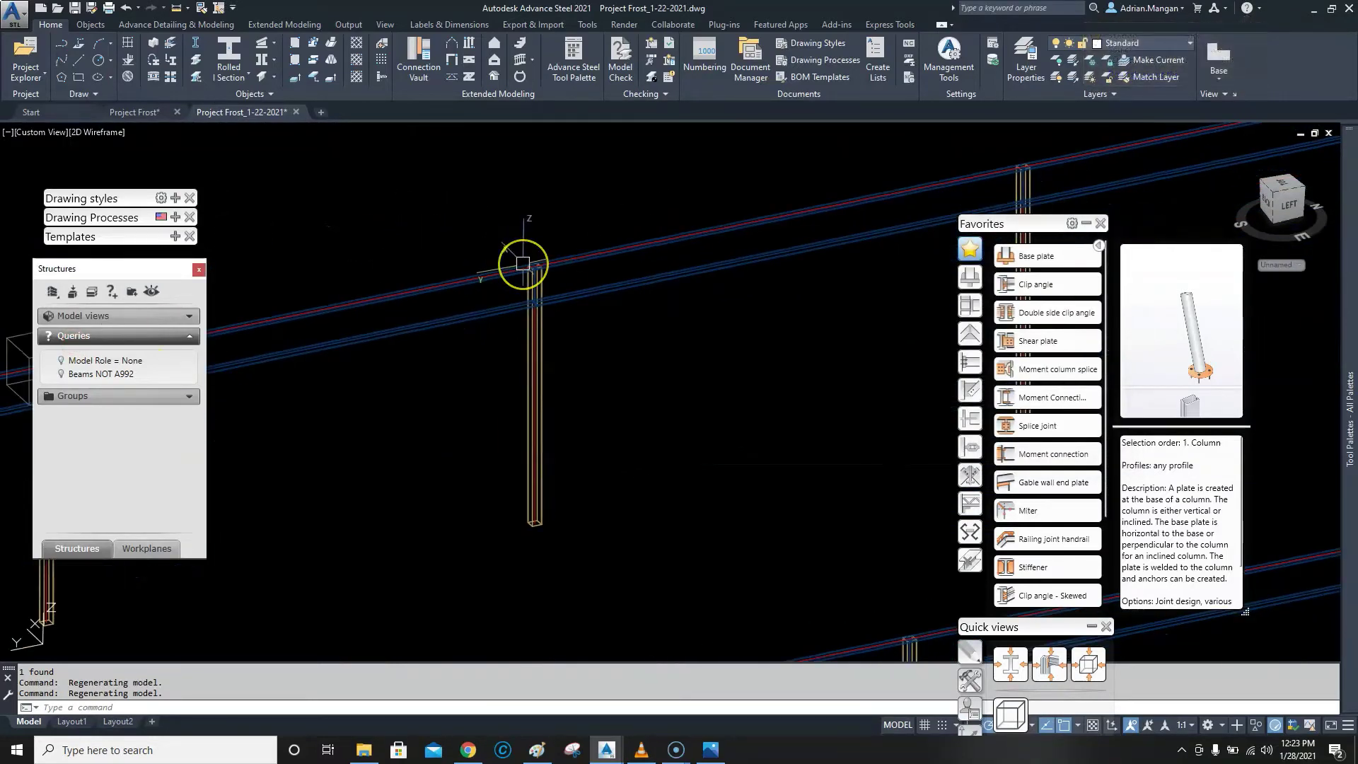
- Add a Shear plate connection with the column as main beam and the beam as secondary
{"action": "scroll", "coordinate": [522, 264], "scroll_direction": "up", "scroll_amount": 5}
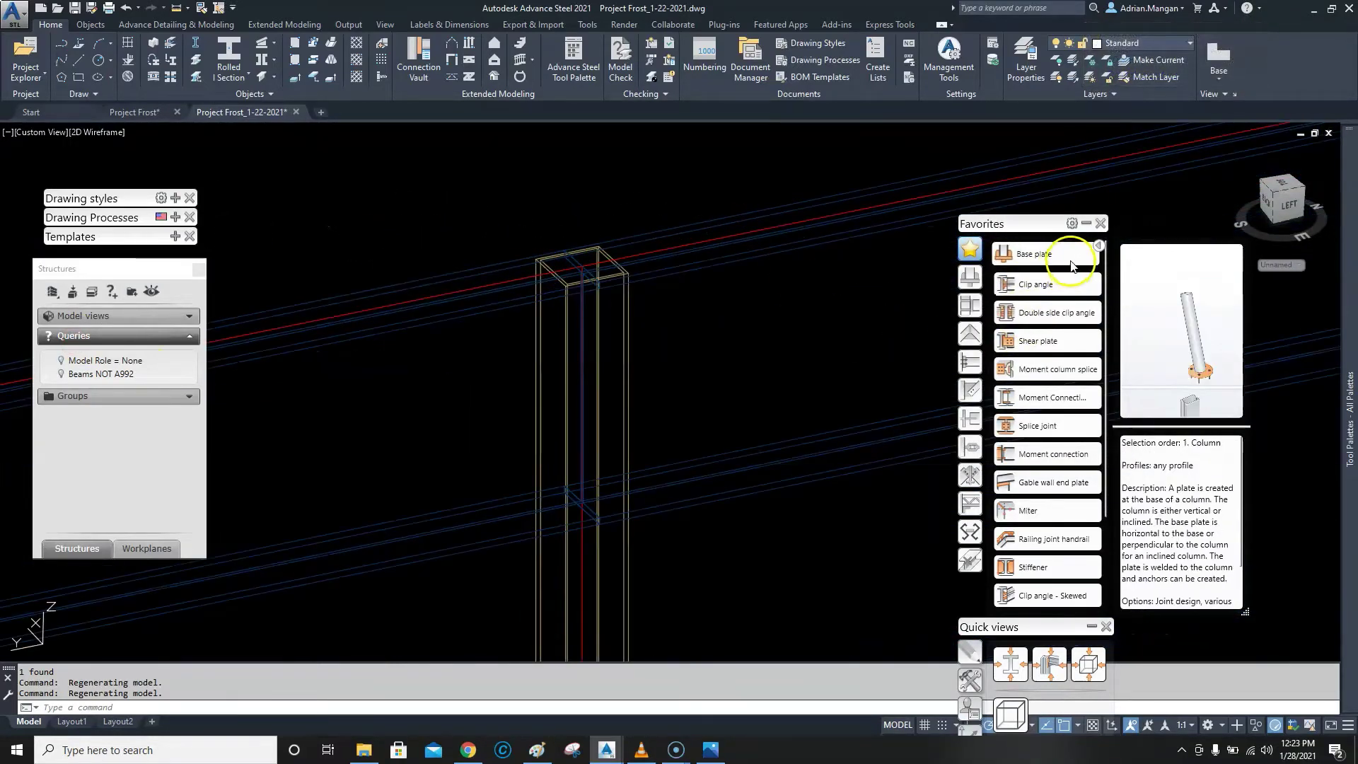
{"action": "left_click", "coordinate": [1036, 344]}
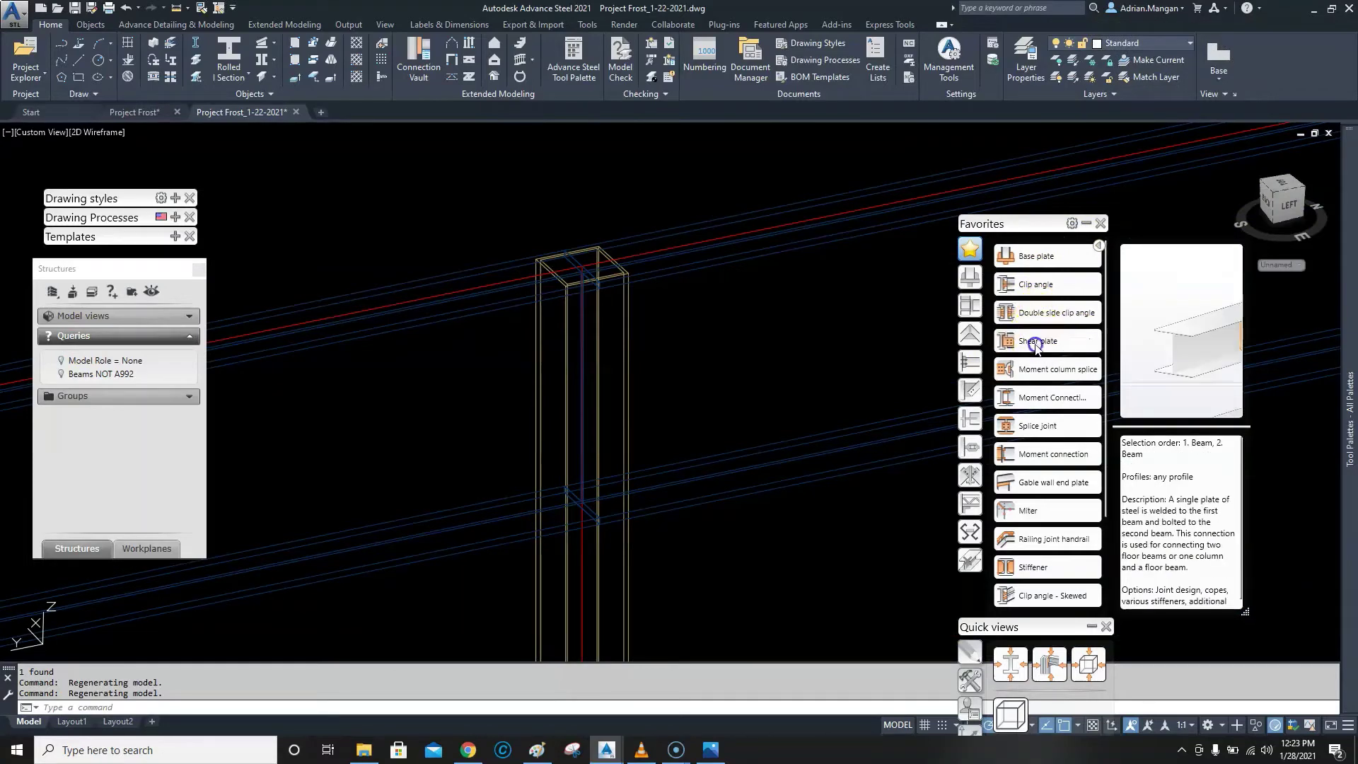
{"action": "left_click", "coordinate": [535, 359]}
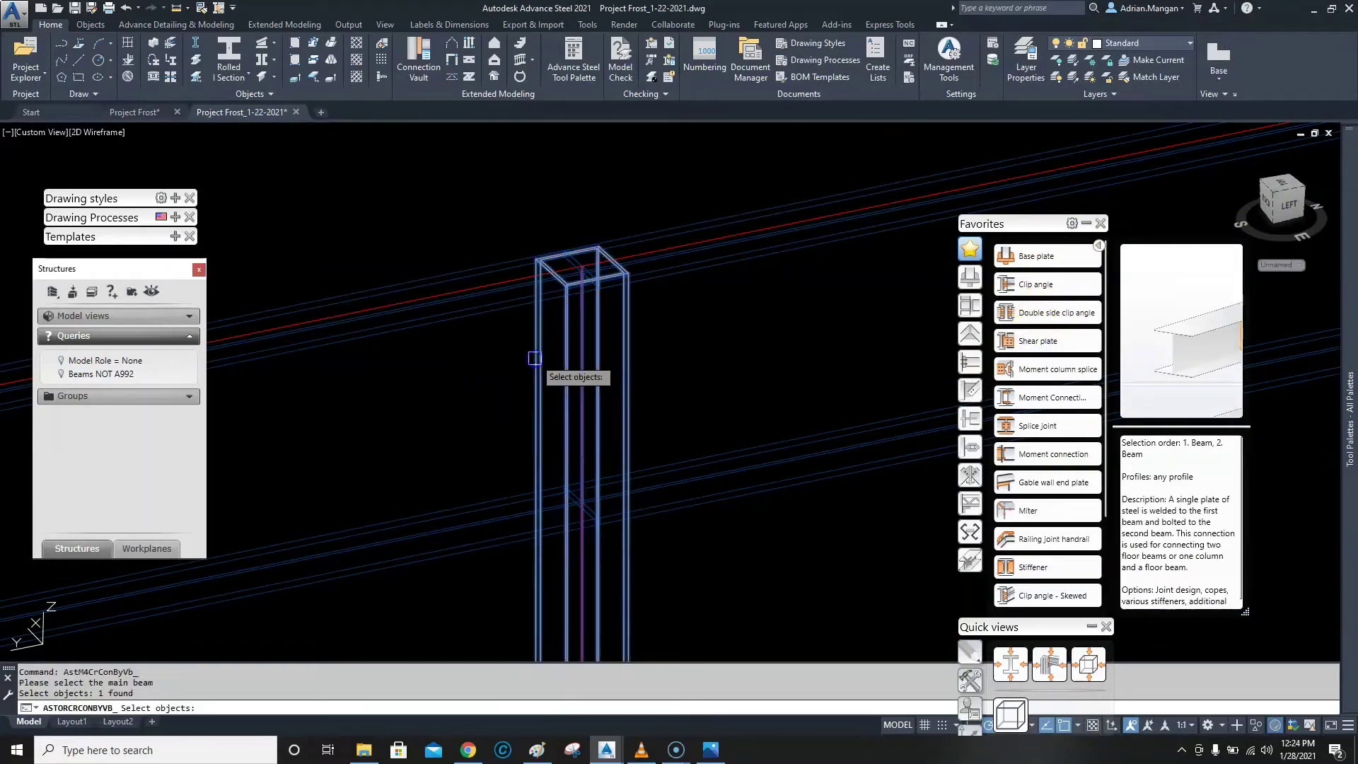
{"action": "left_click", "coordinate": [499, 318]}
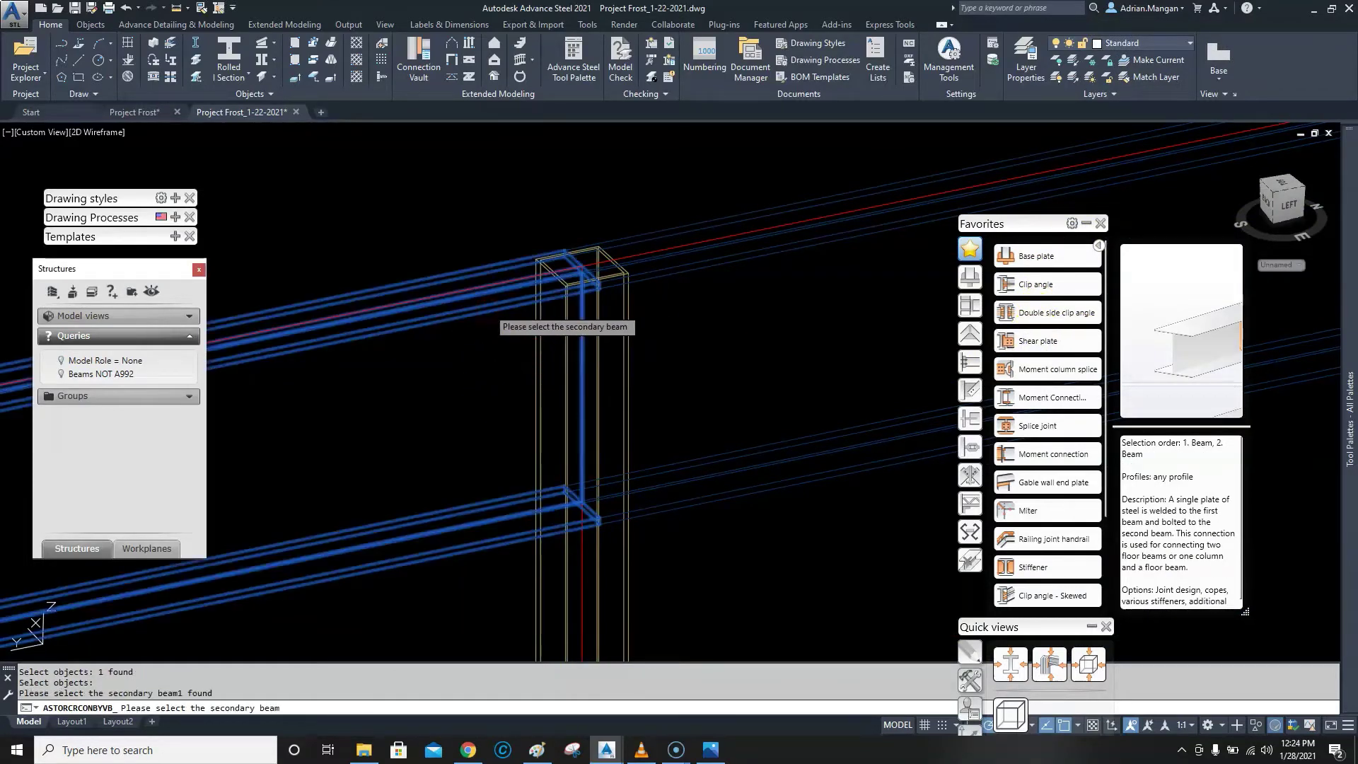
{"action": "key", "text": "Return"}
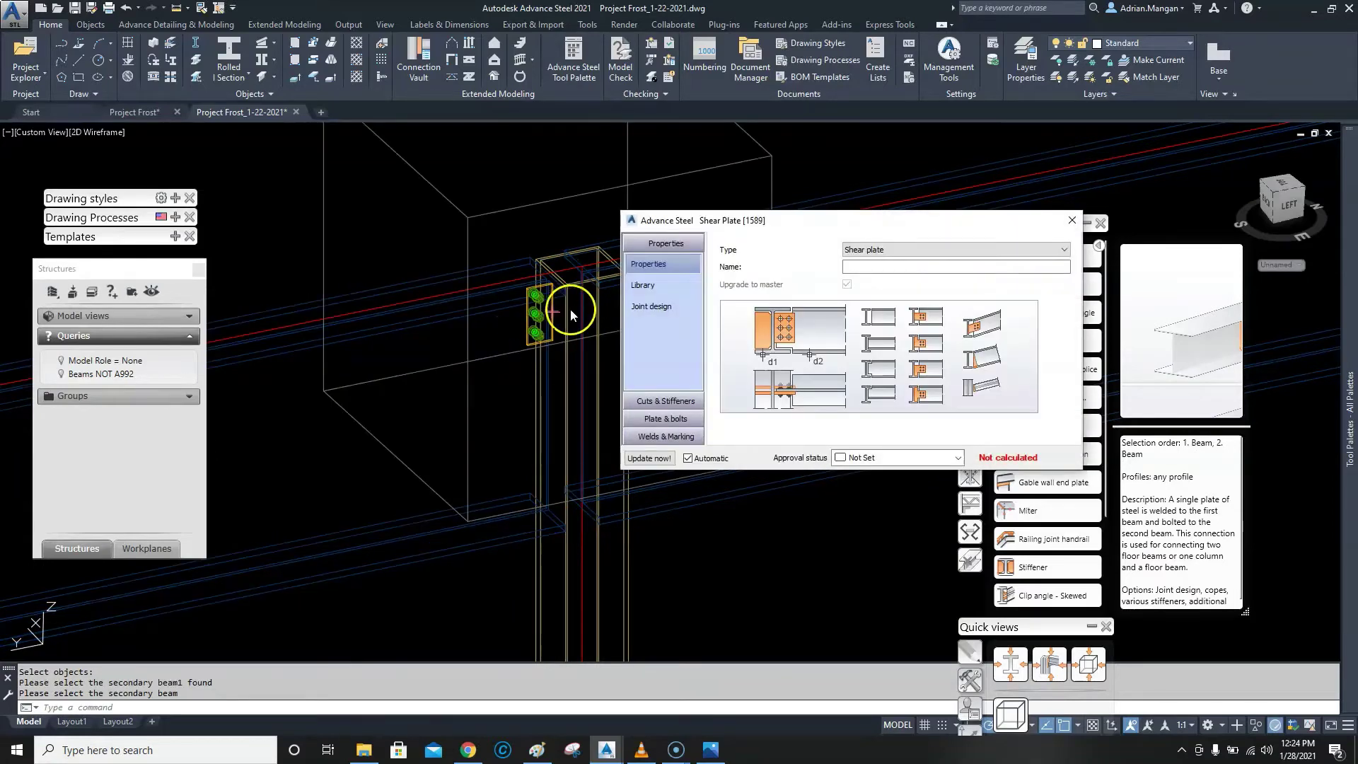
- Bring up the new shear plate's Plate & bolts settings, showing the plate shape page
{"action": "scroll", "coordinate": [535, 324], "scroll_direction": "down", "scroll_amount": 2}
{"action": "middle_click_drag", "start_coordinate": [536, 324], "coordinate": [508, 308]}
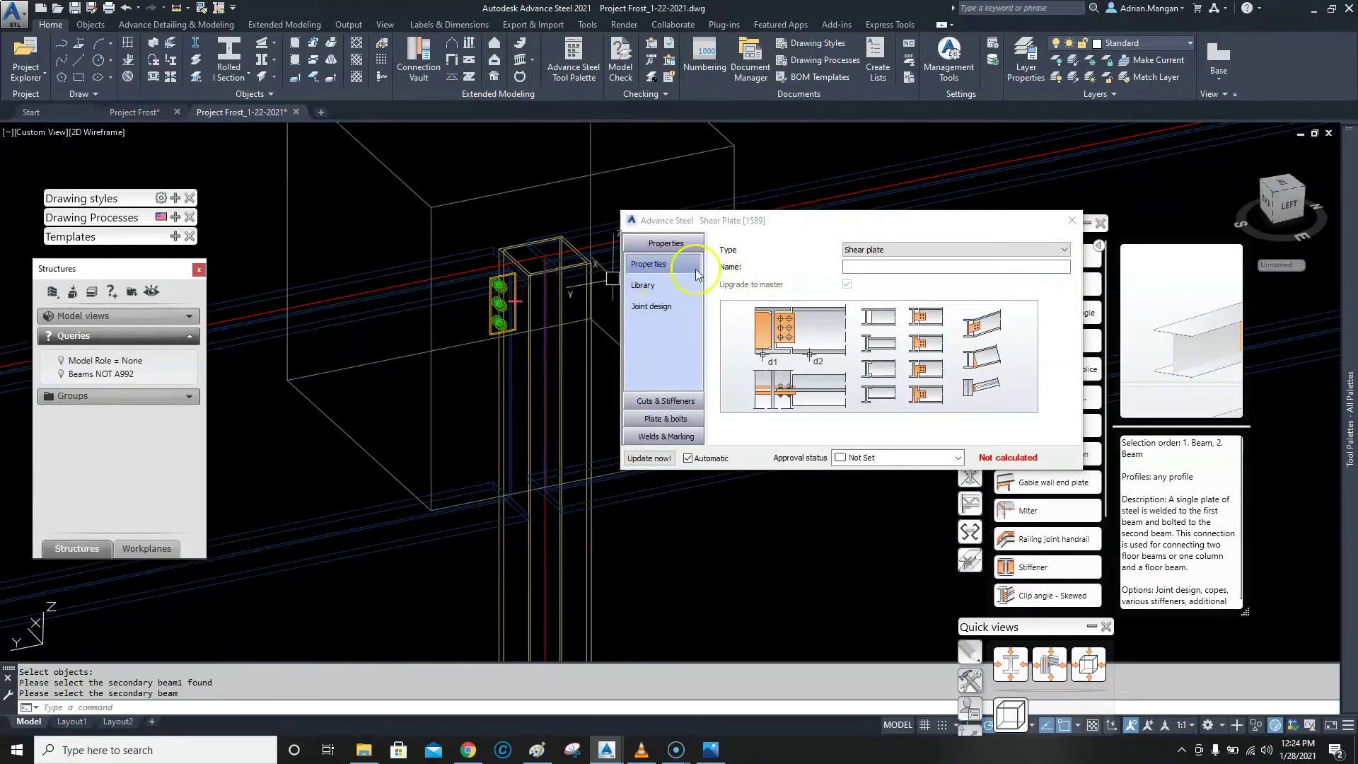
{"action": "scroll", "coordinate": [518, 323], "scroll_direction": "up", "scroll_amount": 4}
{"action": "left_click", "coordinate": [631, 331]}
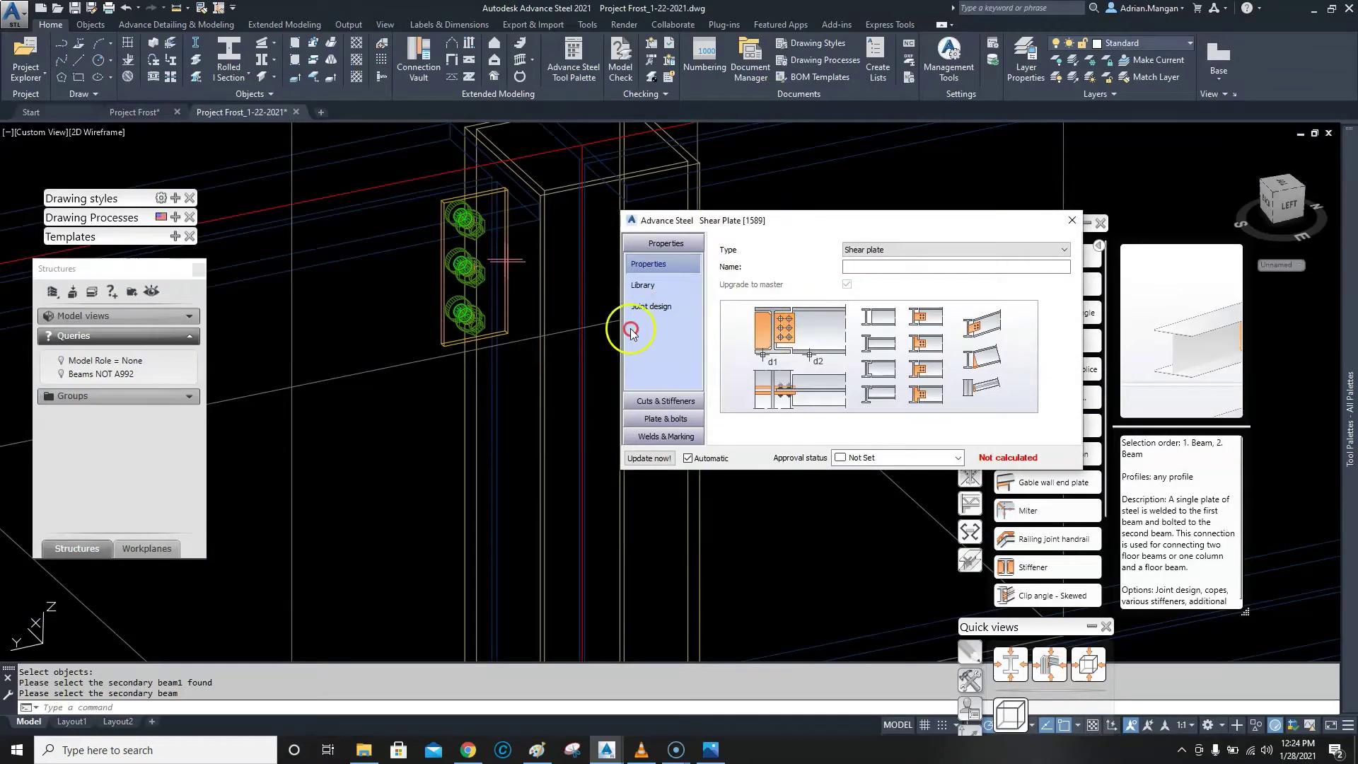
{"action": "scroll", "coordinate": [397, 285], "scroll_direction": "down", "scroll_amount": 4}
{"action": "key", "text": "Escape"}
{"action": "scroll", "coordinate": [418, 273], "scroll_direction": "up", "scroll_amount": 4}
{"action": "middle_click_drag", "start_coordinate": [510, 245], "coordinate": [522, 190]}
{"action": "scroll", "coordinate": [537, 227], "scroll_direction": "down", "scroll_amount": 3}
{"action": "left_click", "coordinate": [661, 419]}
{"action": "left_click", "coordinate": [668, 318]}
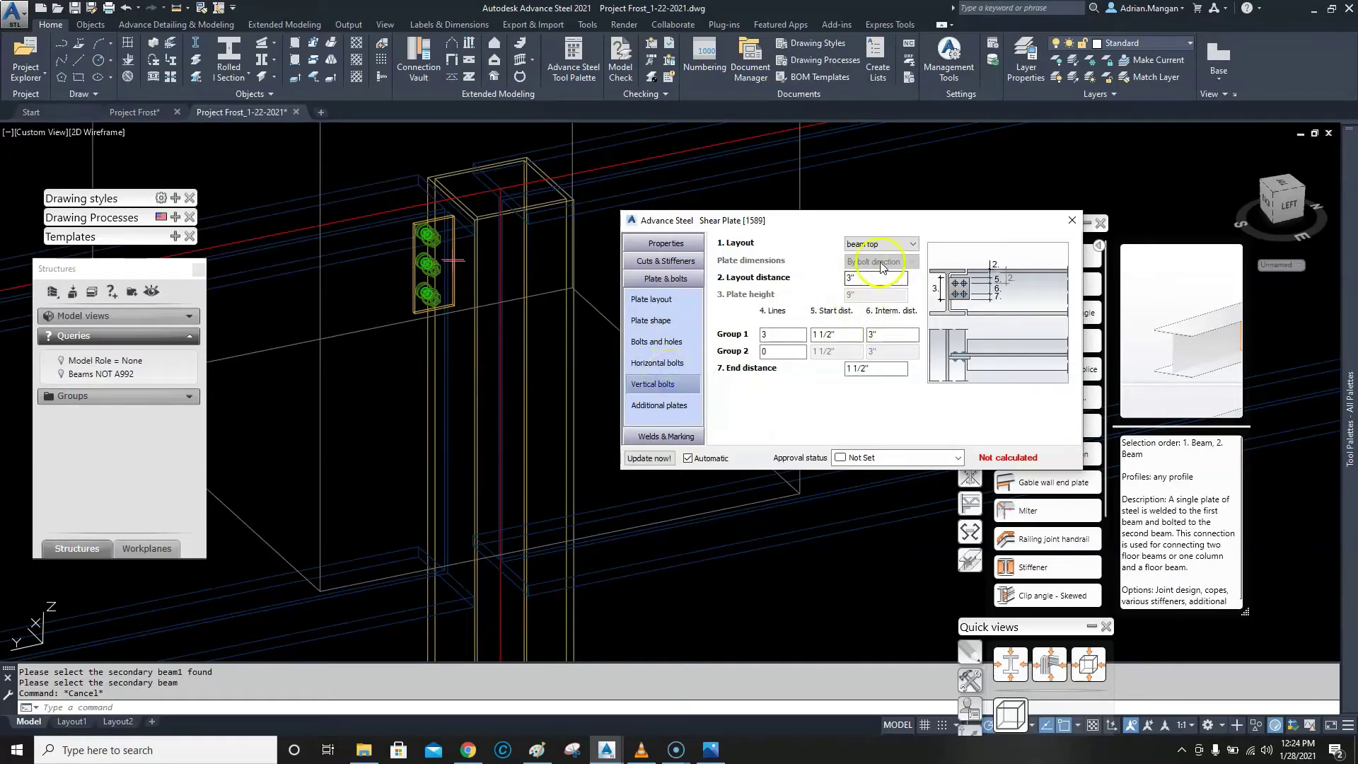
- Set the shear plate bolt diameter to 1 inch
{"action": "left_click", "coordinate": [658, 343]}
{"action": "left_click", "coordinate": [867, 261]}
{"action": "left_click", "coordinate": [868, 261]}
{"action": "left_click", "coordinate": [877, 243]}
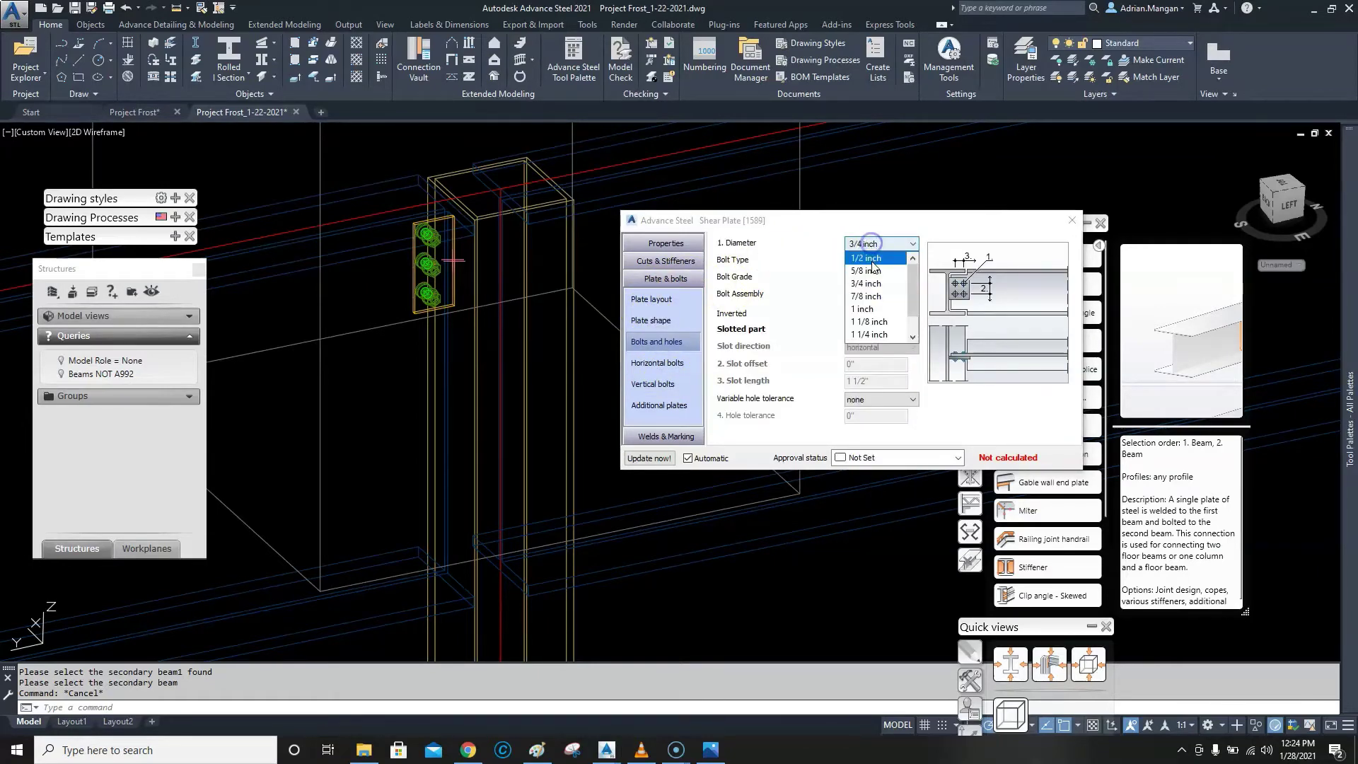
{"action": "left_click", "coordinate": [875, 310]}
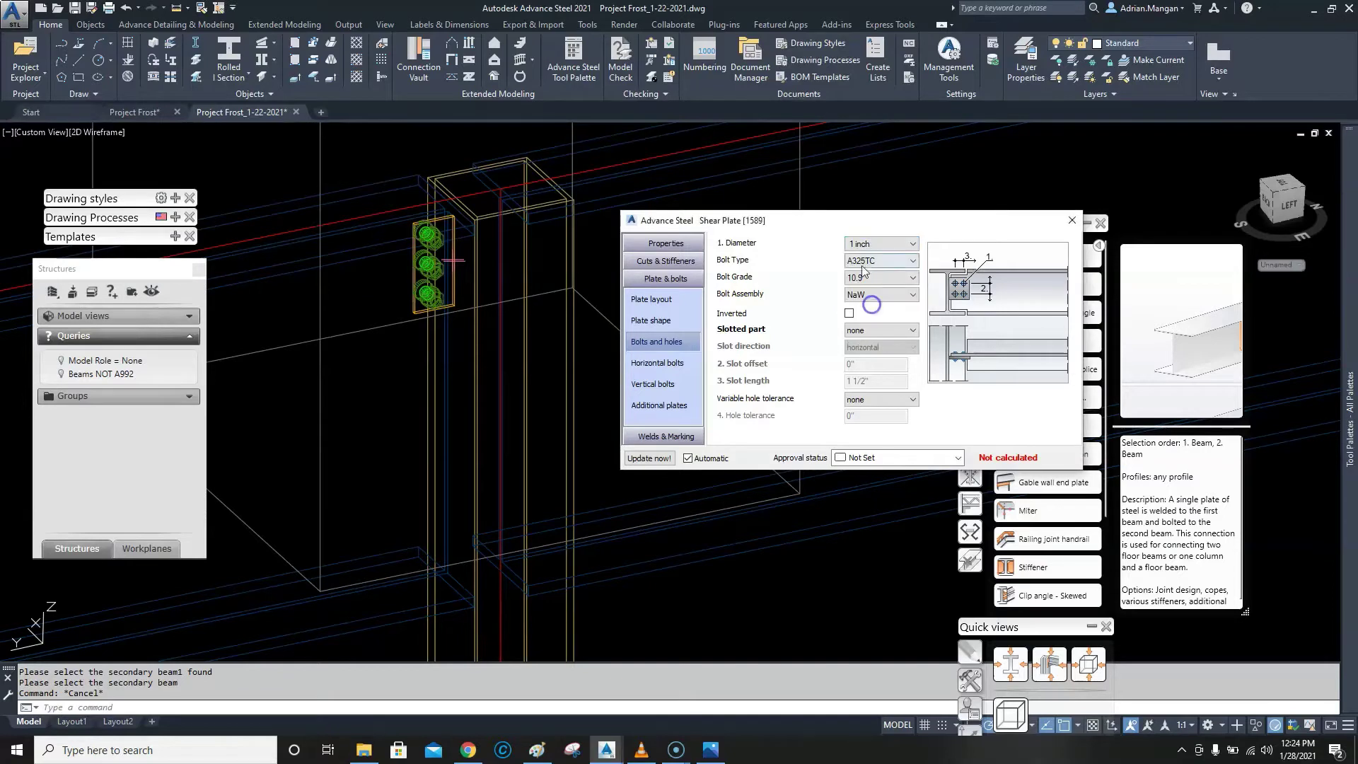
- Set a 3 1/2" horizontal edge distance and 8 vertical bolt lines at 4" layout distance
{"action": "left_click", "coordinate": [652, 383]}
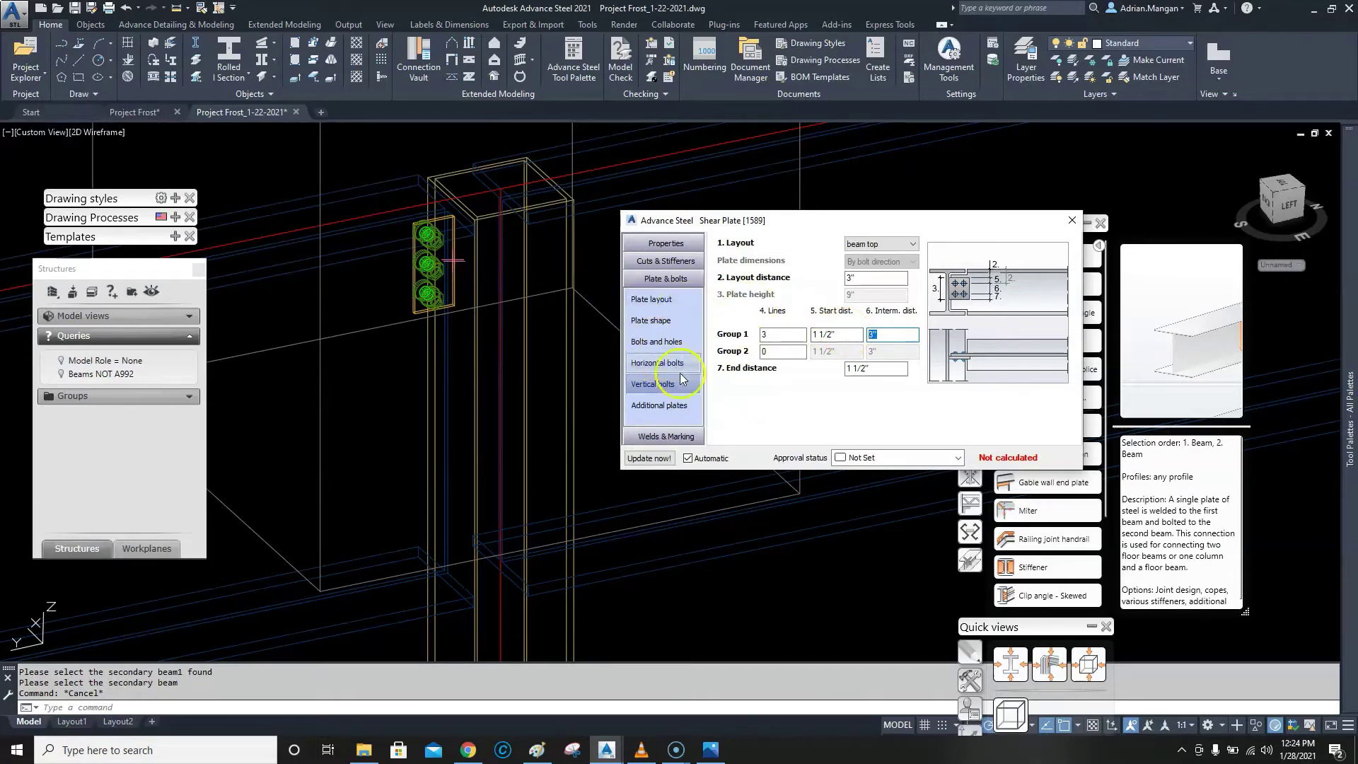
{"action": "left_click", "coordinate": [676, 365]}
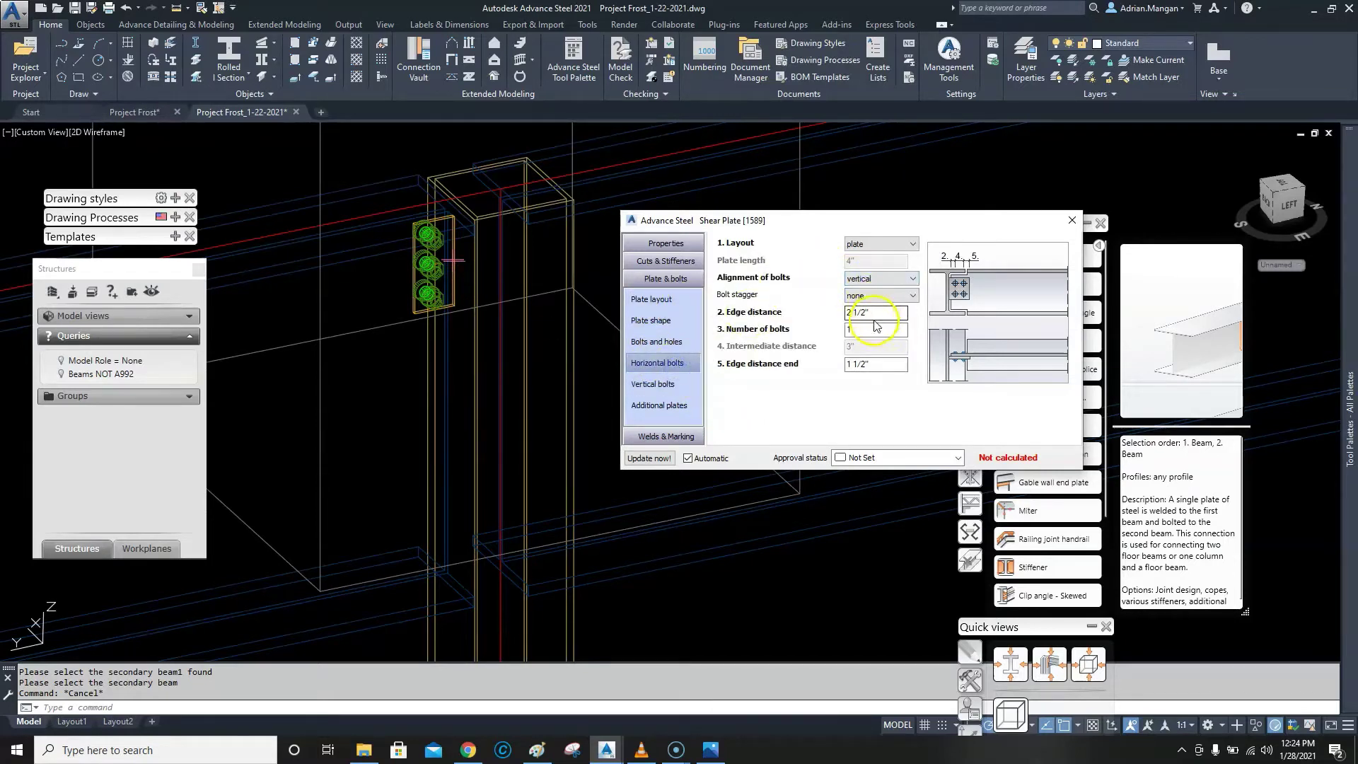
{"action": "left_click_drag", "start_coordinate": [888, 312], "coordinate": [840, 311]}
{"action": "key", "text": "Return"}
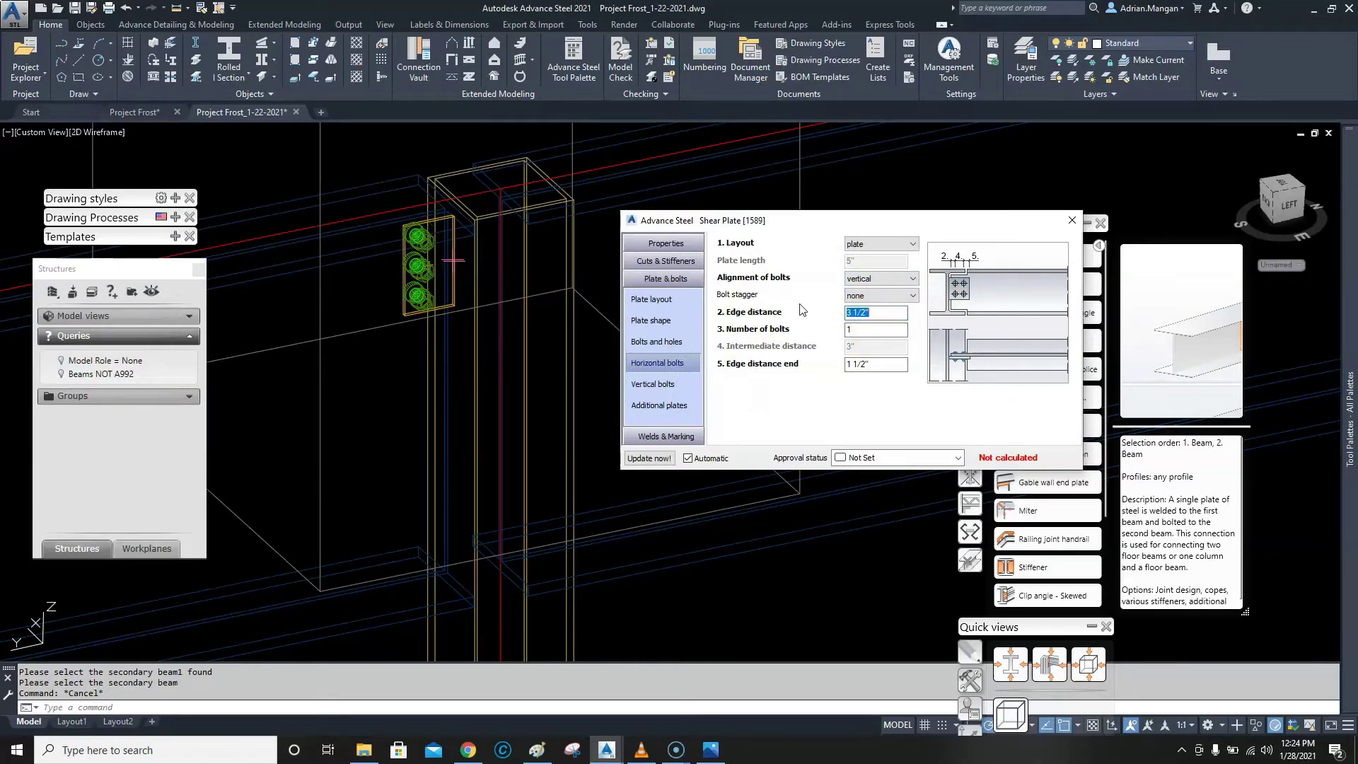
{"action": "left_click", "coordinate": [669, 388]}
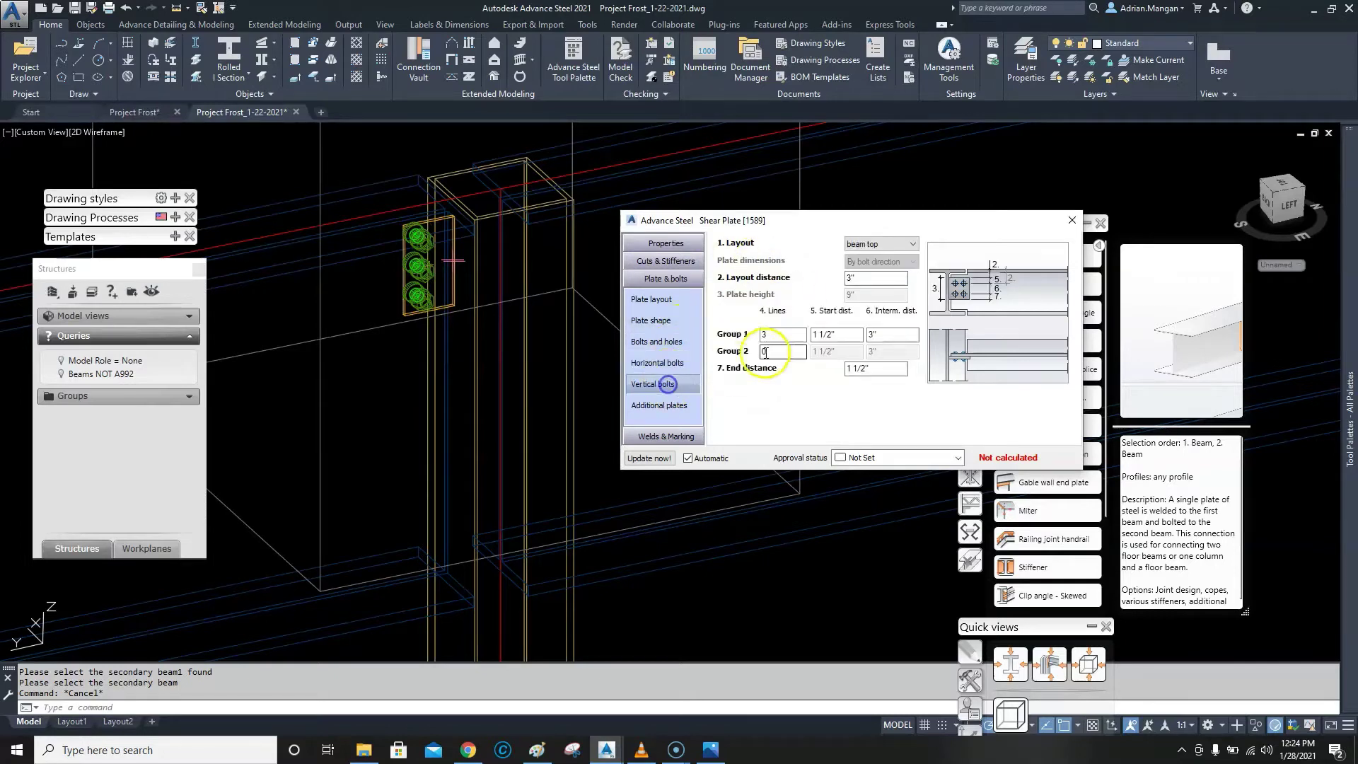
{"action": "left_click_drag", "start_coordinate": [766, 335], "coordinate": [748, 340]}
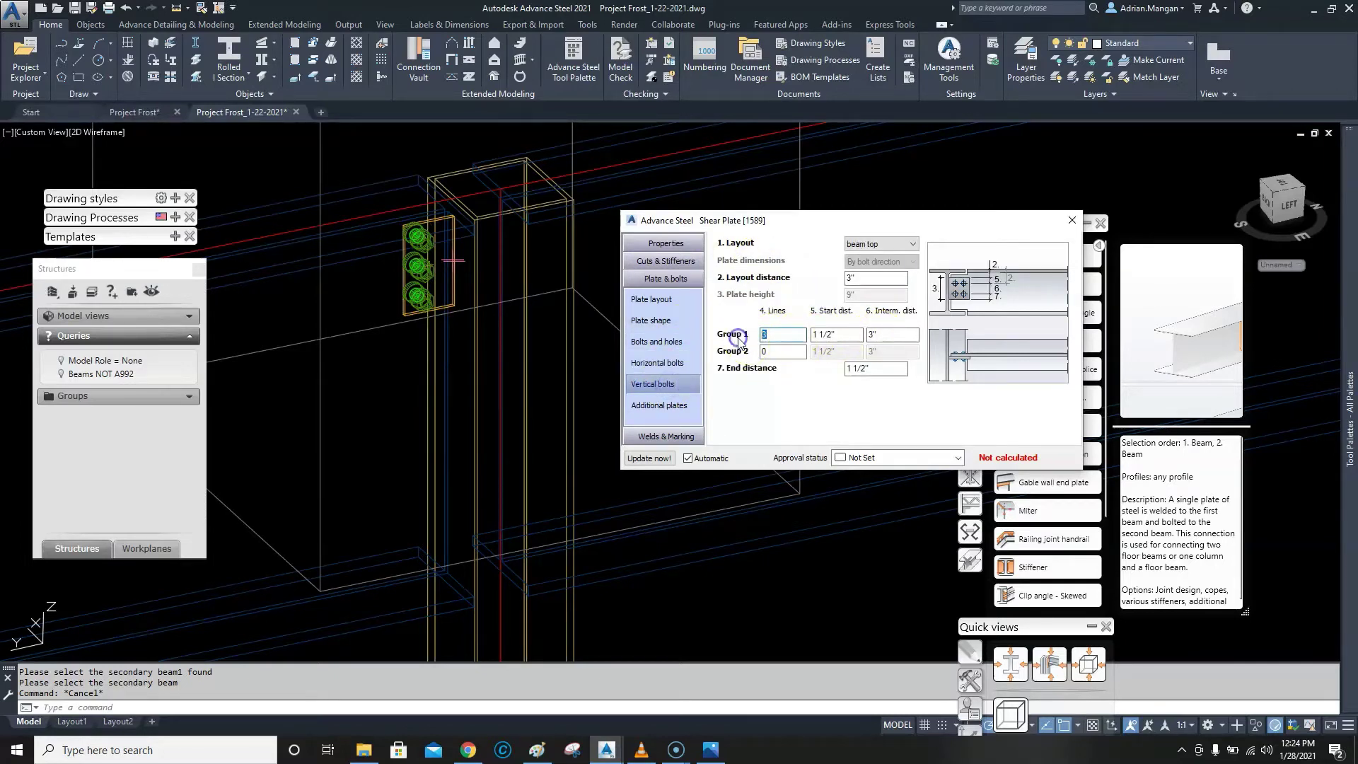
{"action": "type", "text": "8"}
{"action": "key", "text": "Return"}
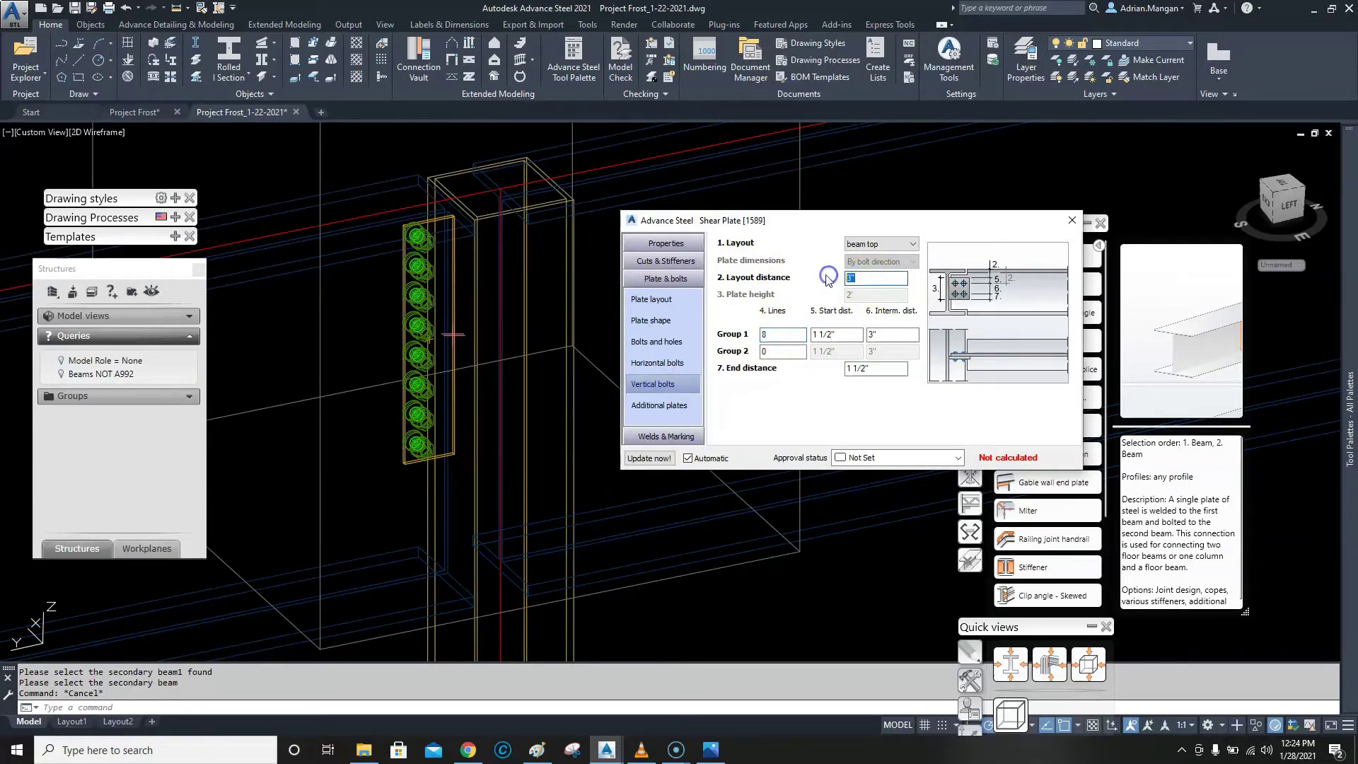
{"action": "left_click", "coordinate": [849, 278]}
{"action": "type", "text": "4"}
{"action": "key", "text": "Return"}
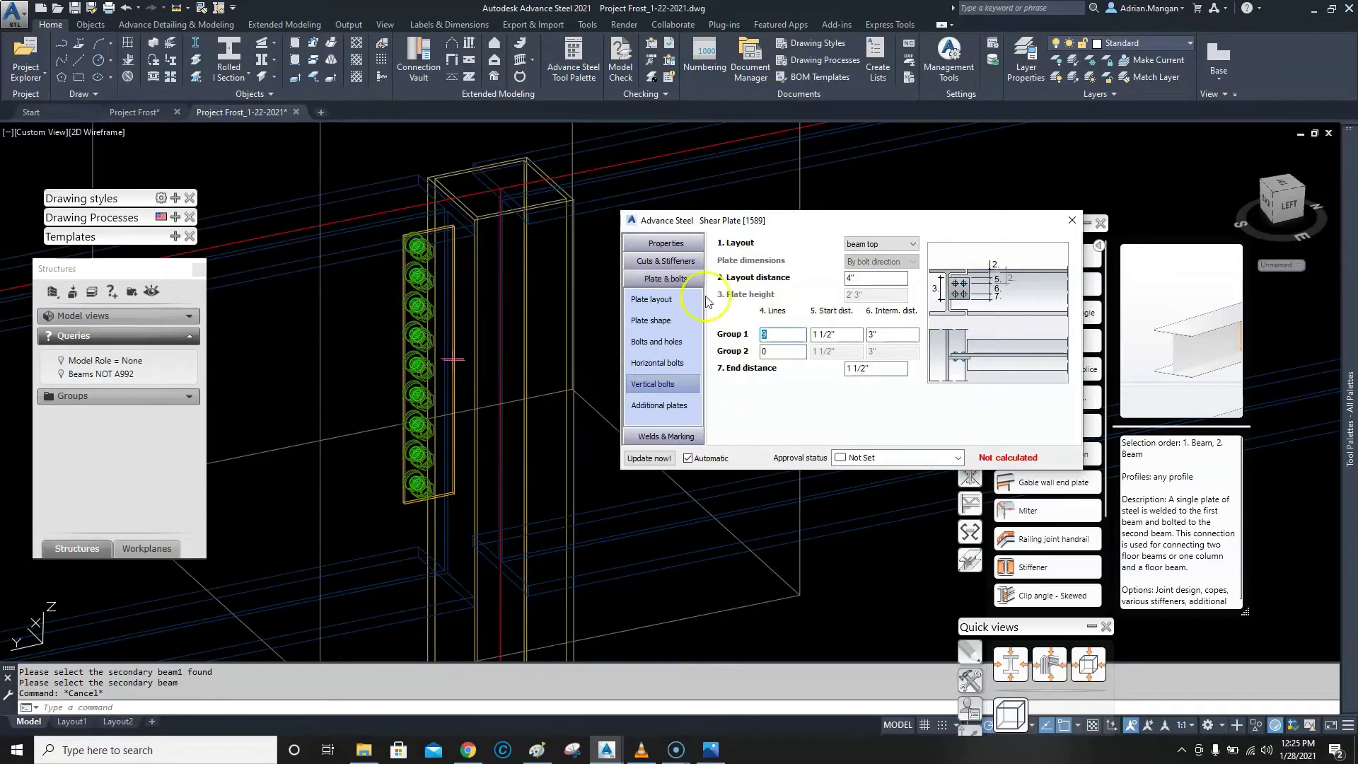
- Close the shear plate settings and orbit to inspect the bolted plate at the column top
{"action": "left_click", "coordinate": [1068, 224]}
{"action": "scroll", "coordinate": [547, 359], "scroll_direction": "down", "scroll_amount": 4}
{"action": "middle_click_drag", "start_coordinate": [546, 358], "coordinate": [553, 282]}
{"action": "scroll", "coordinate": [549, 299], "scroll_direction": "up", "scroll_amount": 4}
{"action": "key", "text": "Escape"}
{"action": "scroll", "coordinate": [538, 269], "scroll_direction": "down", "scroll_amount": 5}
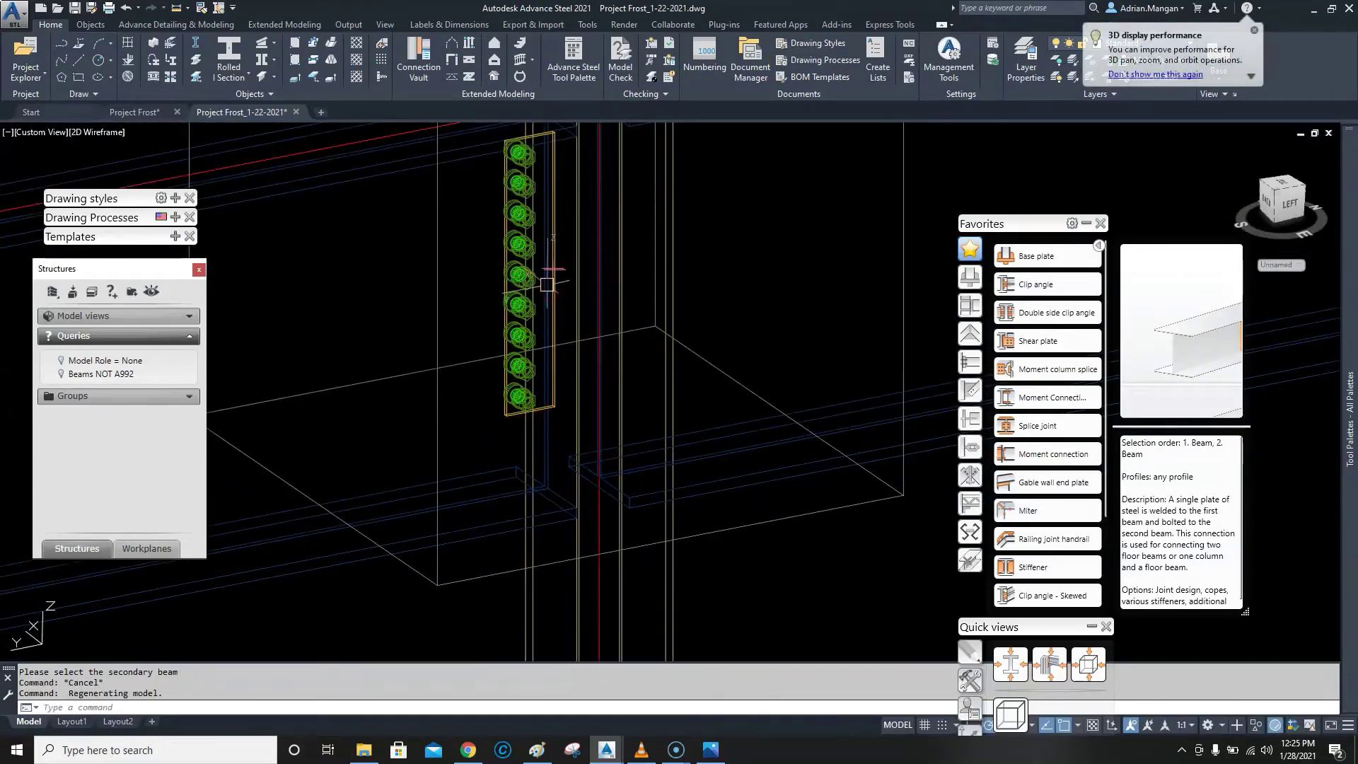
{"action": "middle_click_drag", "start_coordinate": [526, 199], "coordinate": [521, 249]}
- Delete the gray connection box around the column top, keeping the bolted plate
{"action": "left_click", "coordinate": [536, 171]}
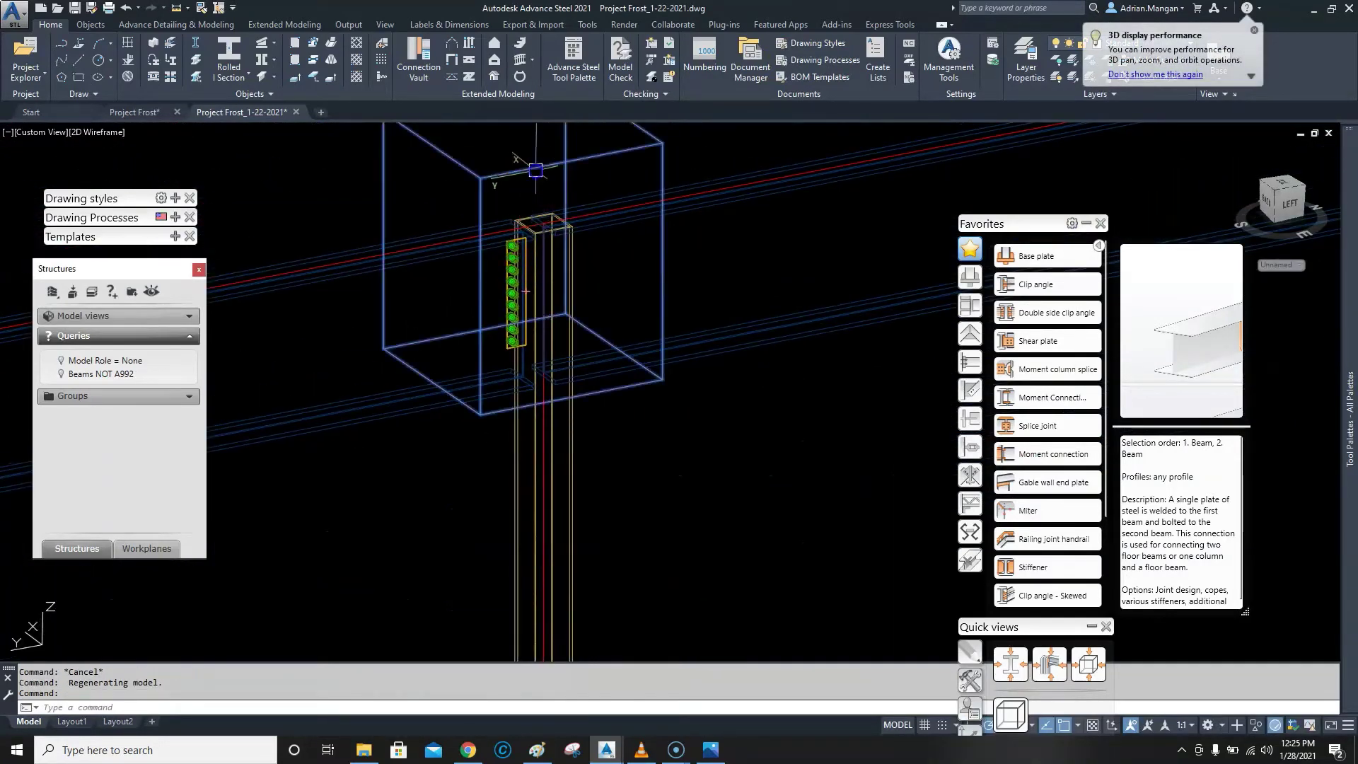
{"action": "left_click", "coordinate": [526, 291]}
{"action": "key", "text": "Delete"}
{"action": "scroll", "coordinate": [531, 234], "scroll_direction": "up", "scroll_amount": 6}
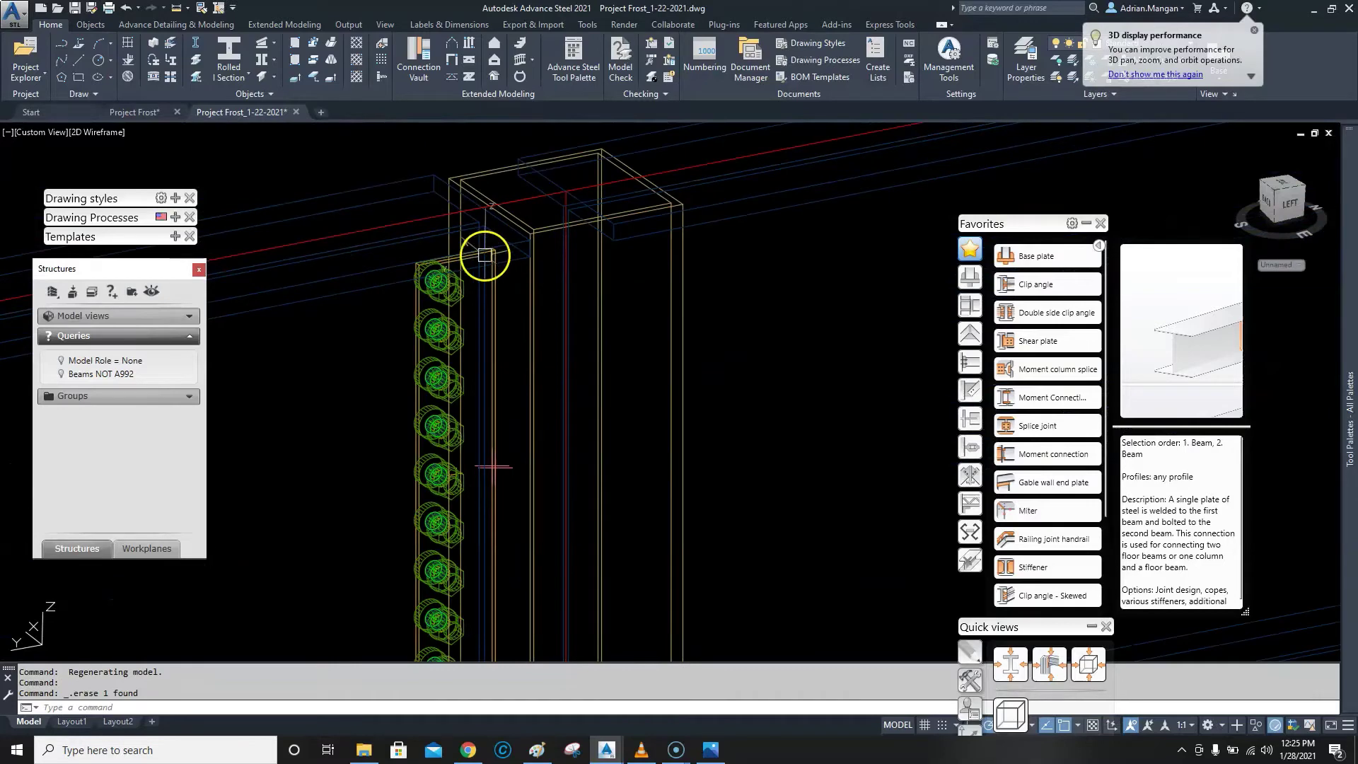
- Select the bolted plate and its bolts for a Transform and Connect copy
{"action": "scroll", "coordinate": [532, 184], "scroll_direction": "up", "scroll_amount": 2}
{"action": "left_click", "coordinate": [516, 219]}
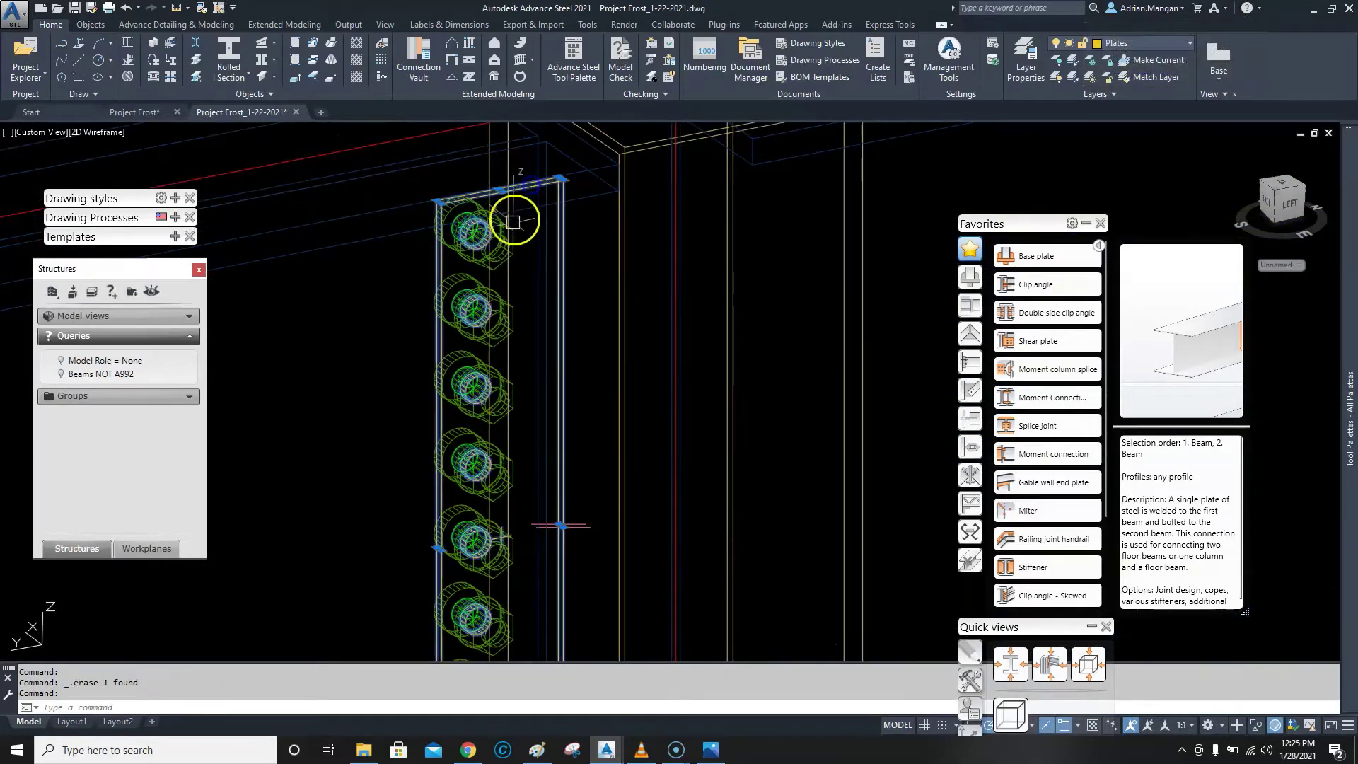
{"action": "left_click", "coordinate": [575, 476]}
{"action": "scroll", "coordinate": [643, 402], "scroll_direction": "down", "scroll_amount": 6}
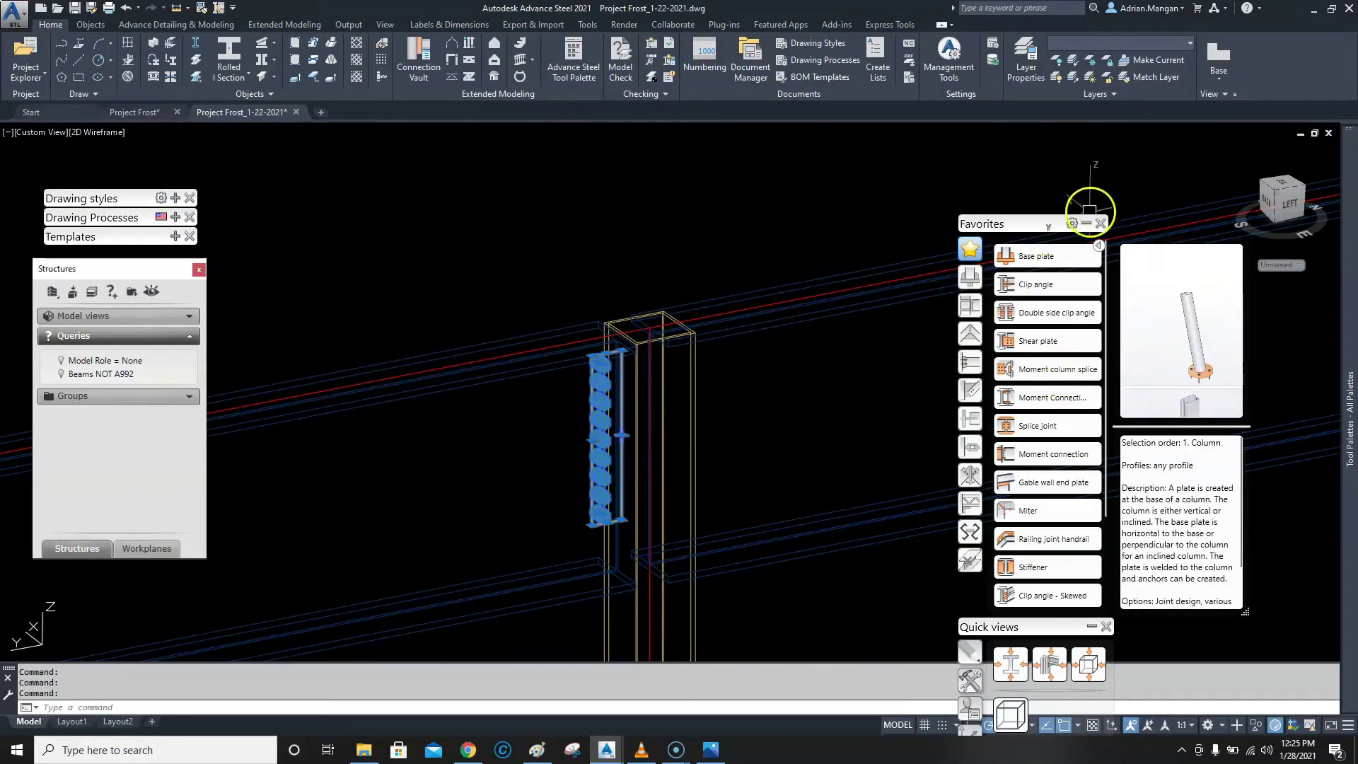
{"action": "left_click", "coordinate": [1086, 223]}
{"action": "left_click", "coordinate": [973, 299]}
{"action": "left_click", "coordinate": [1006, 327]}
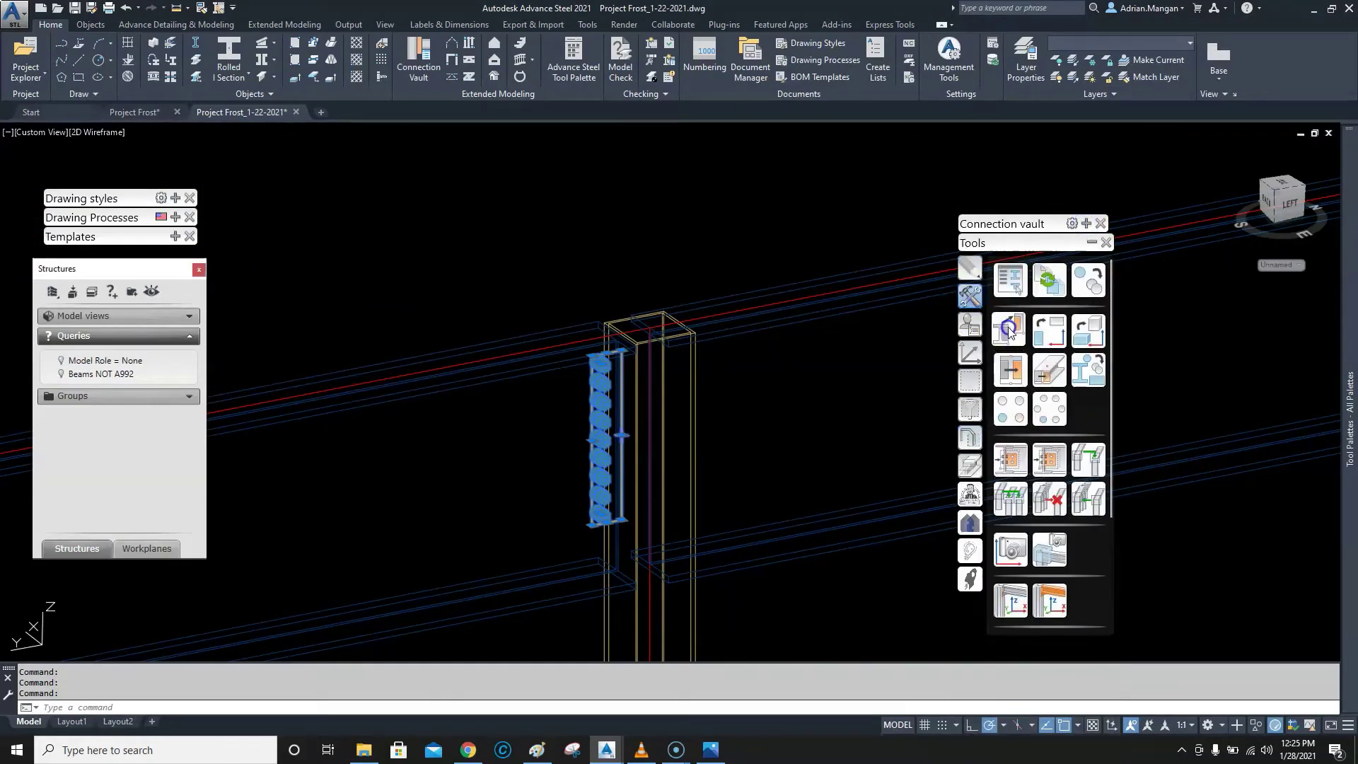
{"action": "scroll", "coordinate": [618, 332], "scroll_direction": "up", "scroll_amount": 6}
- Copy them from this column top to the other column top, snapping the end point to a Node
{"action": "left_click", "coordinate": [773, 282]}
{"action": "scroll", "coordinate": [781, 258], "scroll_direction": "down", "scroll_amount": 4}
{"action": "scroll", "coordinate": [771, 259], "scroll_direction": "down", "scroll_amount": 3}
{"action": "scroll", "coordinate": [606, 279], "scroll_direction": "up", "scroll_amount": 6}
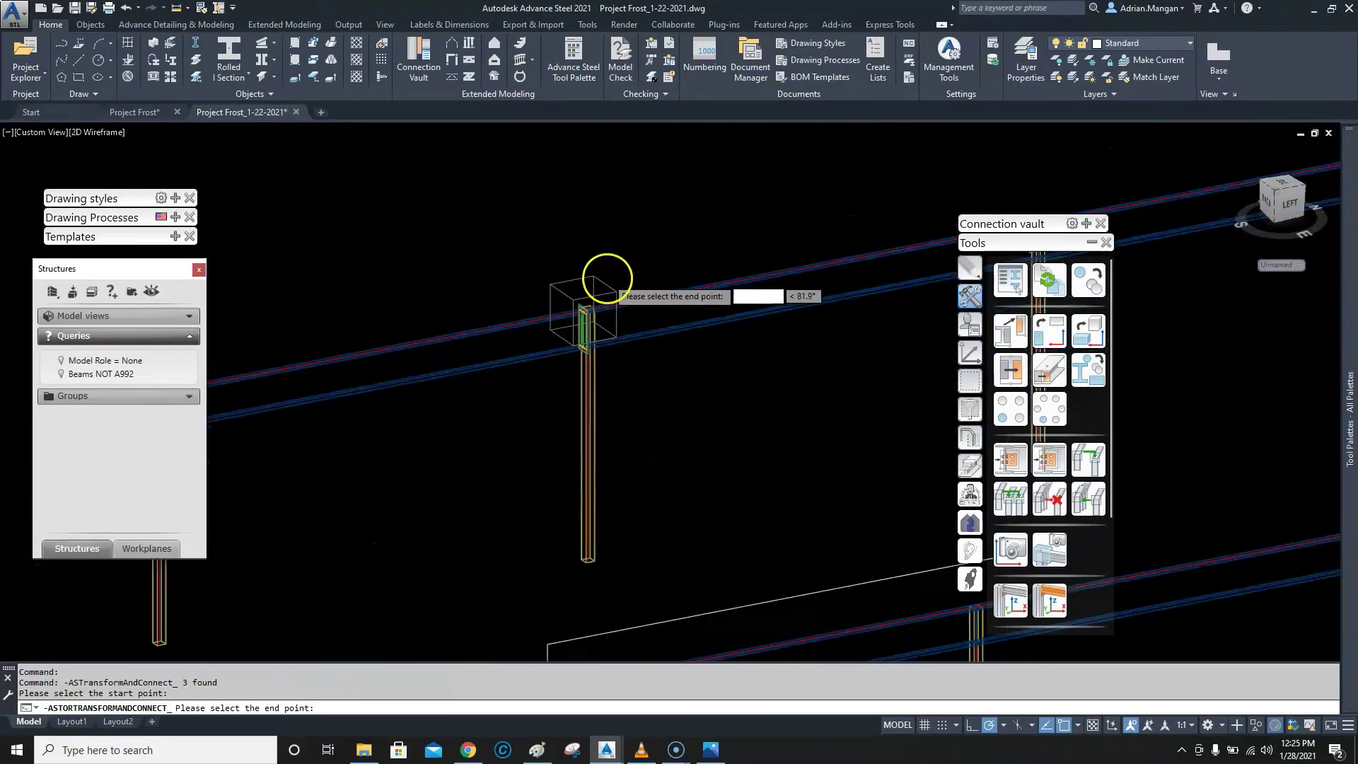
{"action": "scroll", "coordinate": [569, 308], "scroll_direction": "up", "scroll_amount": 3}
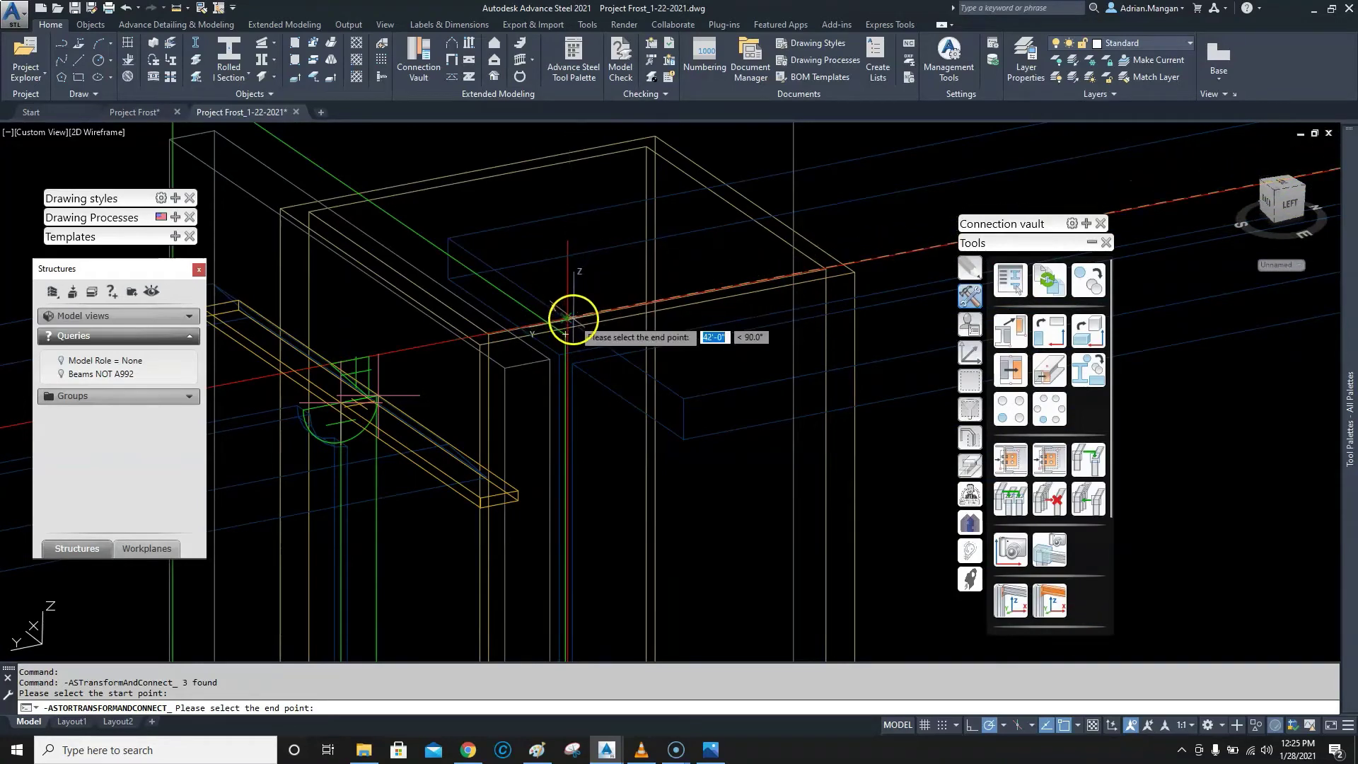
{"action": "right_click", "coordinate": [614, 222], "text": "shift"}
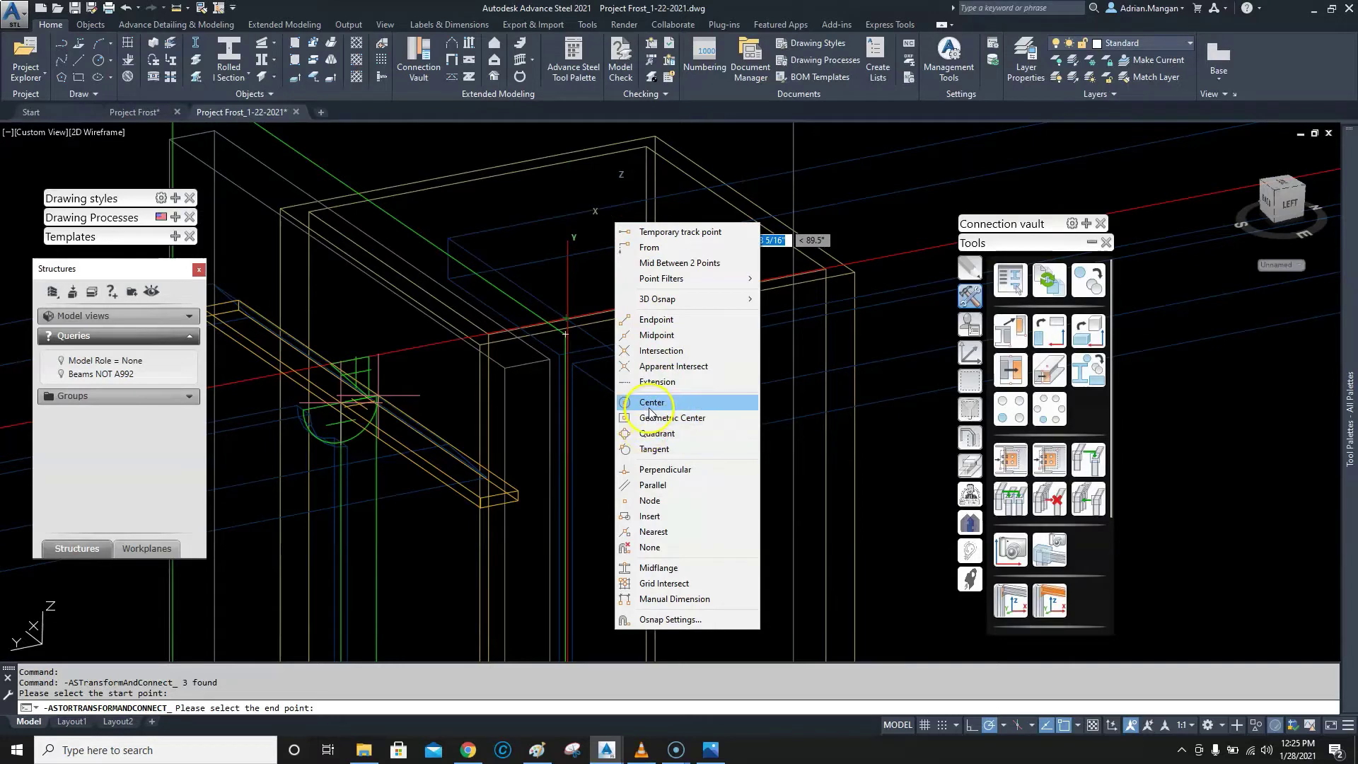
{"action": "left_click", "coordinate": [647, 500]}
{"action": "left_click", "coordinate": [569, 315]}
{"action": "middle_click_drag", "start_coordinate": [569, 316], "coordinate": [609, 243]}
{"action": "key", "text": "Escape"}
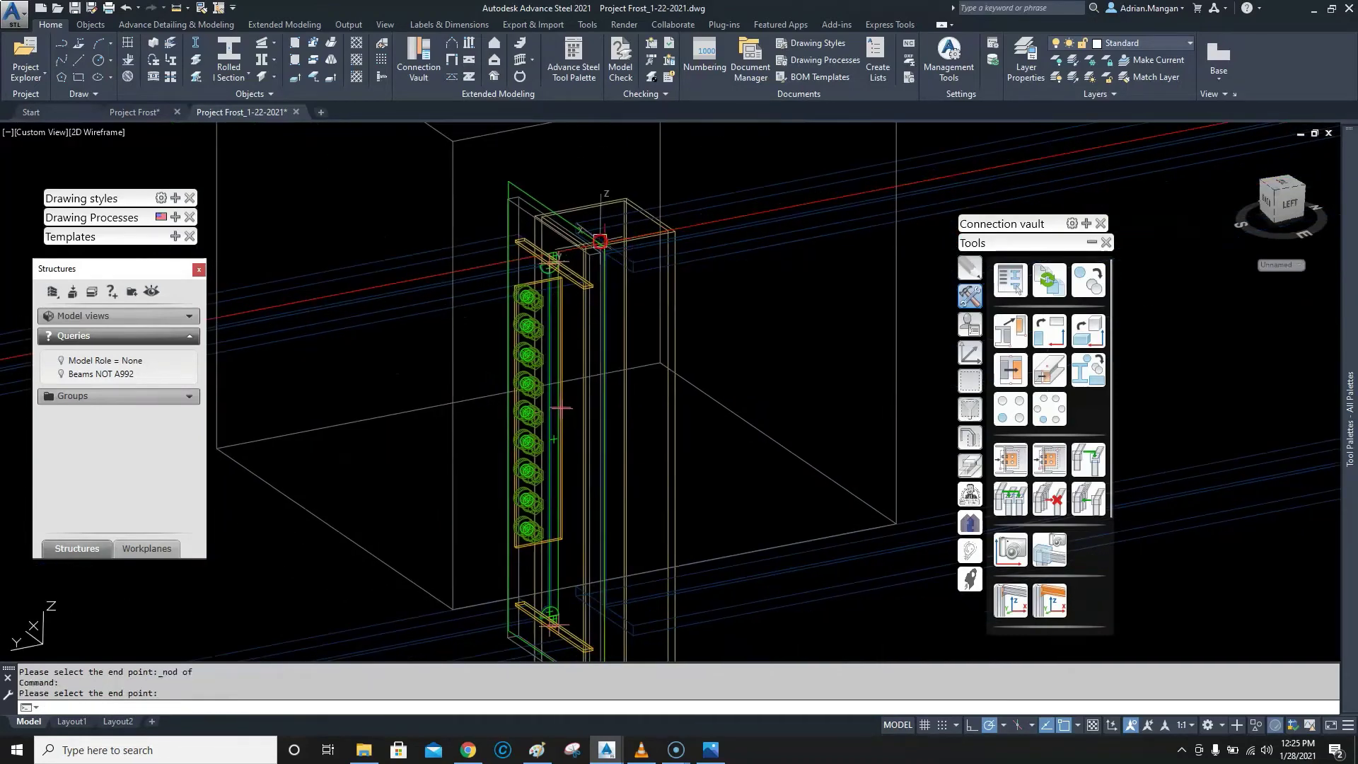
- Orbit around the copied plate and select the beam to check the connection
{"action": "scroll", "coordinate": [562, 324], "scroll_direction": "up", "scroll_amount": 5}
{"action": "middle_click_drag", "start_coordinate": [561, 324], "coordinate": [561, 318], "text": "shift"}
{"action": "key", "text": "Escape"}
{"action": "left_click", "coordinate": [469, 232]}
{"action": "scroll", "coordinate": [438, 287], "scroll_direction": "down", "scroll_amount": 5}
{"action": "middle_click_drag", "start_coordinate": [438, 287], "coordinate": [449, 286], "text": "shift"}
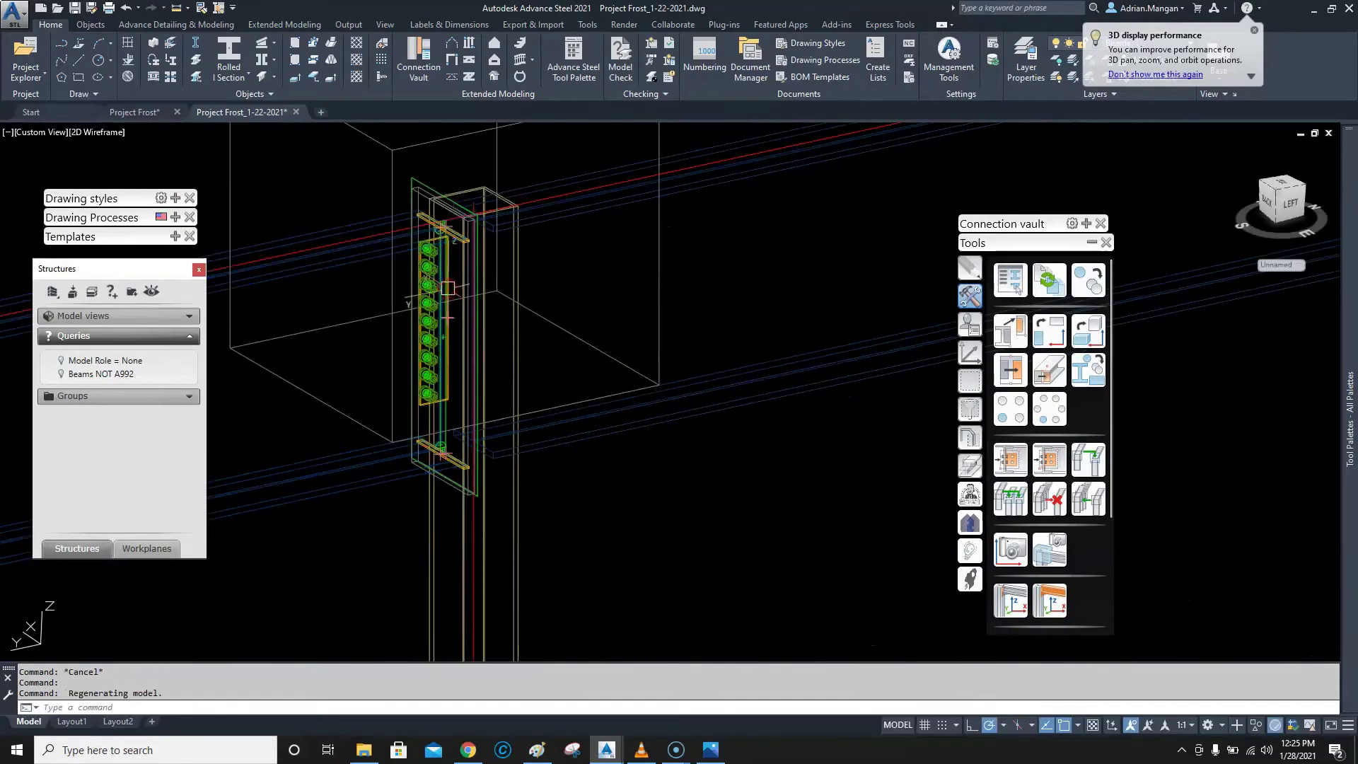
{"action": "scroll", "coordinate": [500, 242], "scroll_direction": "up", "scroll_amount": 6}
- Switch the bolts' representation via Quick views and orbit to see them edge-on
{"action": "left_click", "coordinate": [537, 231]}
{"action": "key", "text": "Escape"}
{"action": "scroll", "coordinate": [537, 230], "scroll_direction": "down", "scroll_amount": 6}
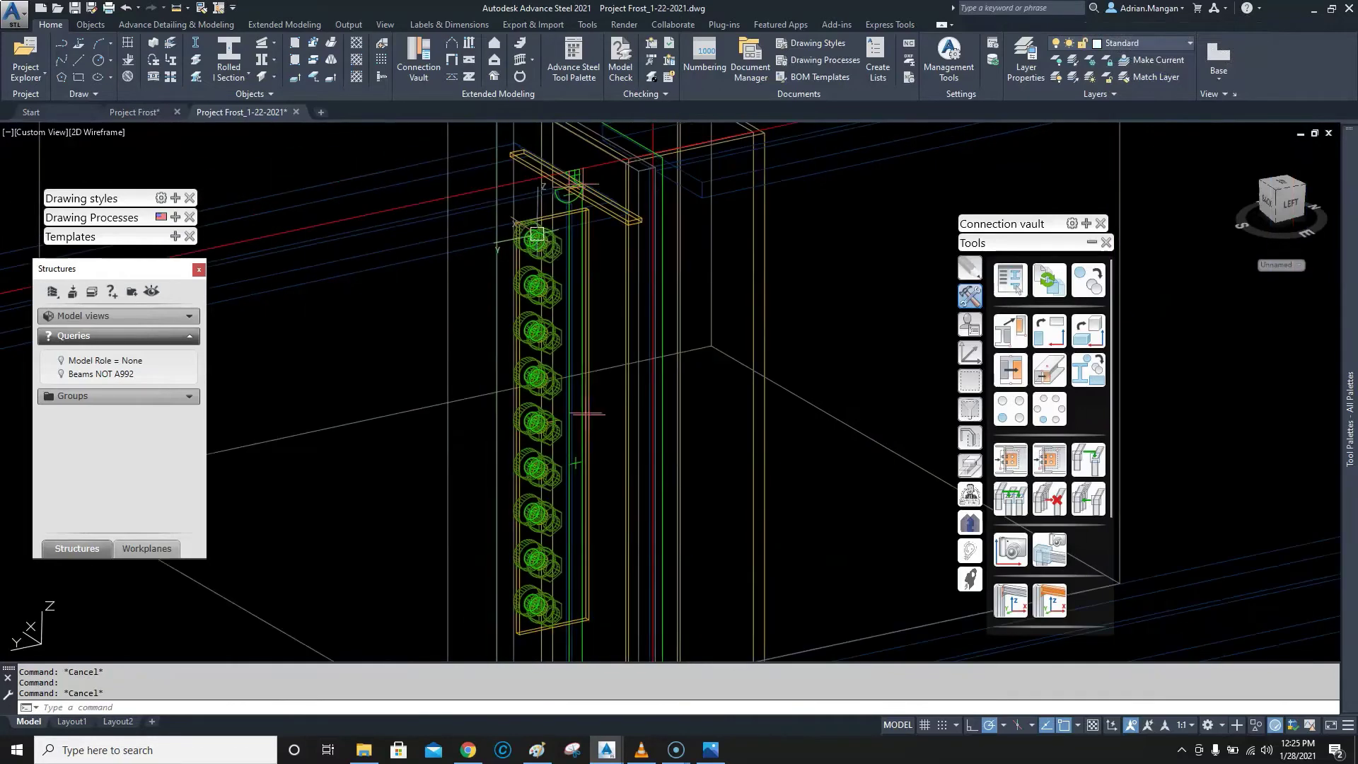
{"action": "left_click", "coordinate": [970, 465]}
{"action": "left_click", "coordinate": [971, 436]}
{"action": "left_click", "coordinate": [1010, 427]}
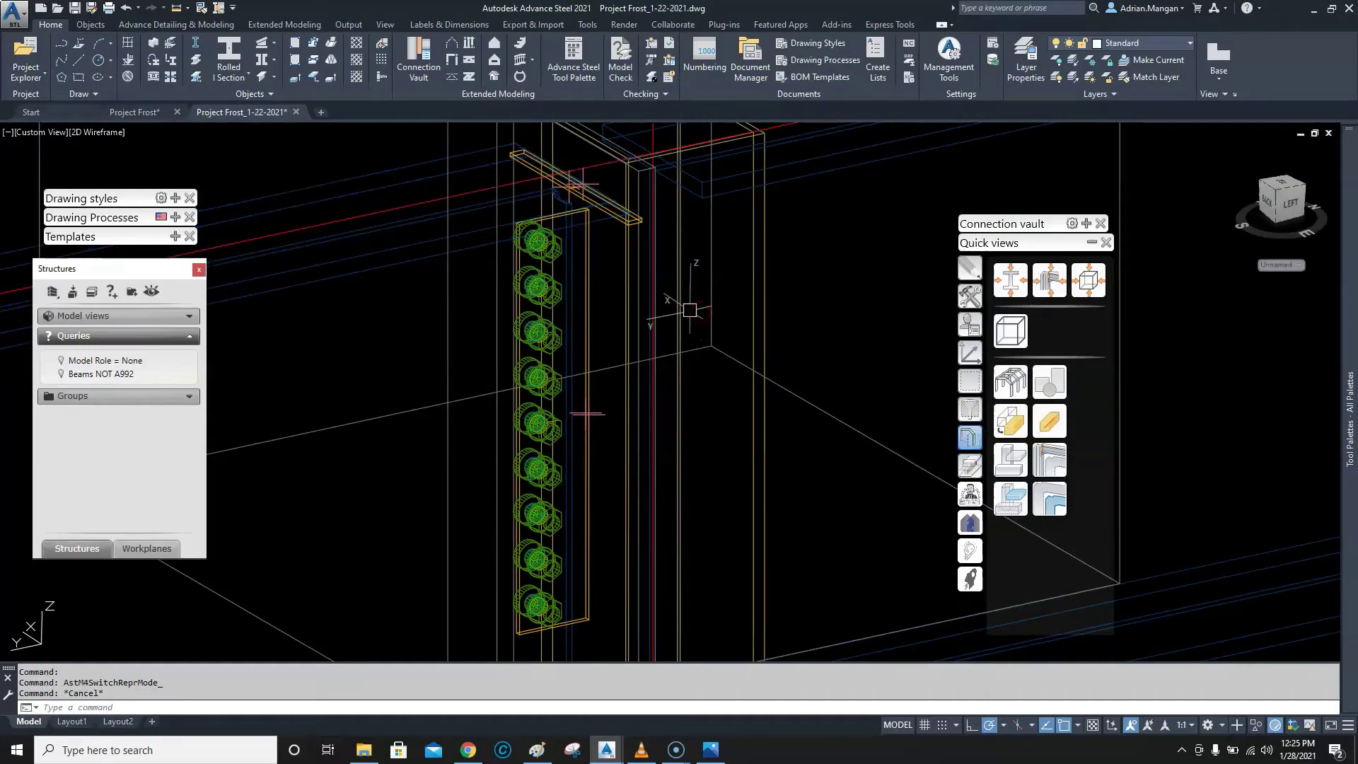
{"action": "middle_click_drag", "start_coordinate": [500, 242], "coordinate": [664, 328], "text": "shift"}
{"action": "scroll", "coordinate": [639, 275], "scroll_direction": "down", "scroll_amount": 5}
{"action": "scroll", "coordinate": [651, 286], "scroll_direction": "up", "scroll_amount": 5}
{"action": "key", "text": "Escape"}
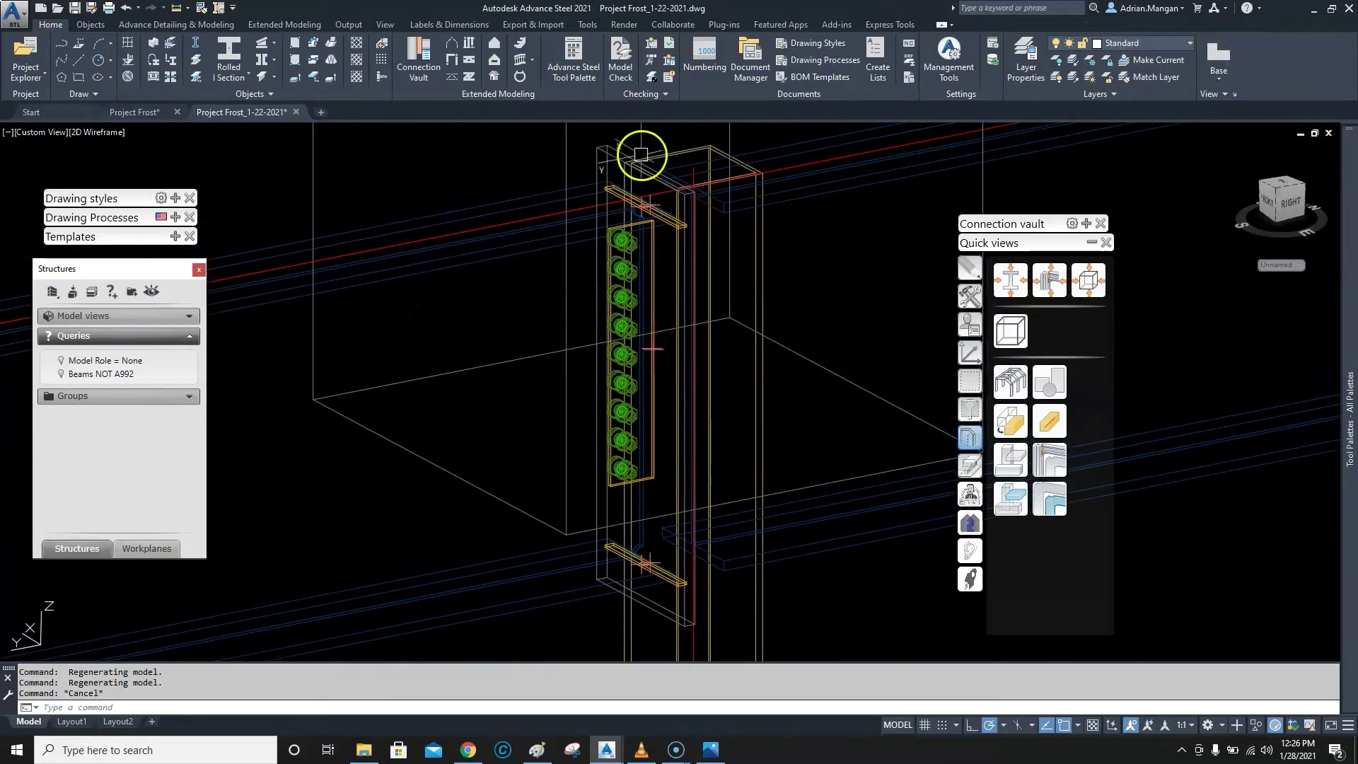
- Switch the column's representation, then clear its marking
{"action": "left_click", "coordinate": [970, 380]}
{"action": "left_click", "coordinate": [1049, 460]}
{"action": "left_click", "coordinate": [672, 148]}
{"action": "key", "text": "Return"}
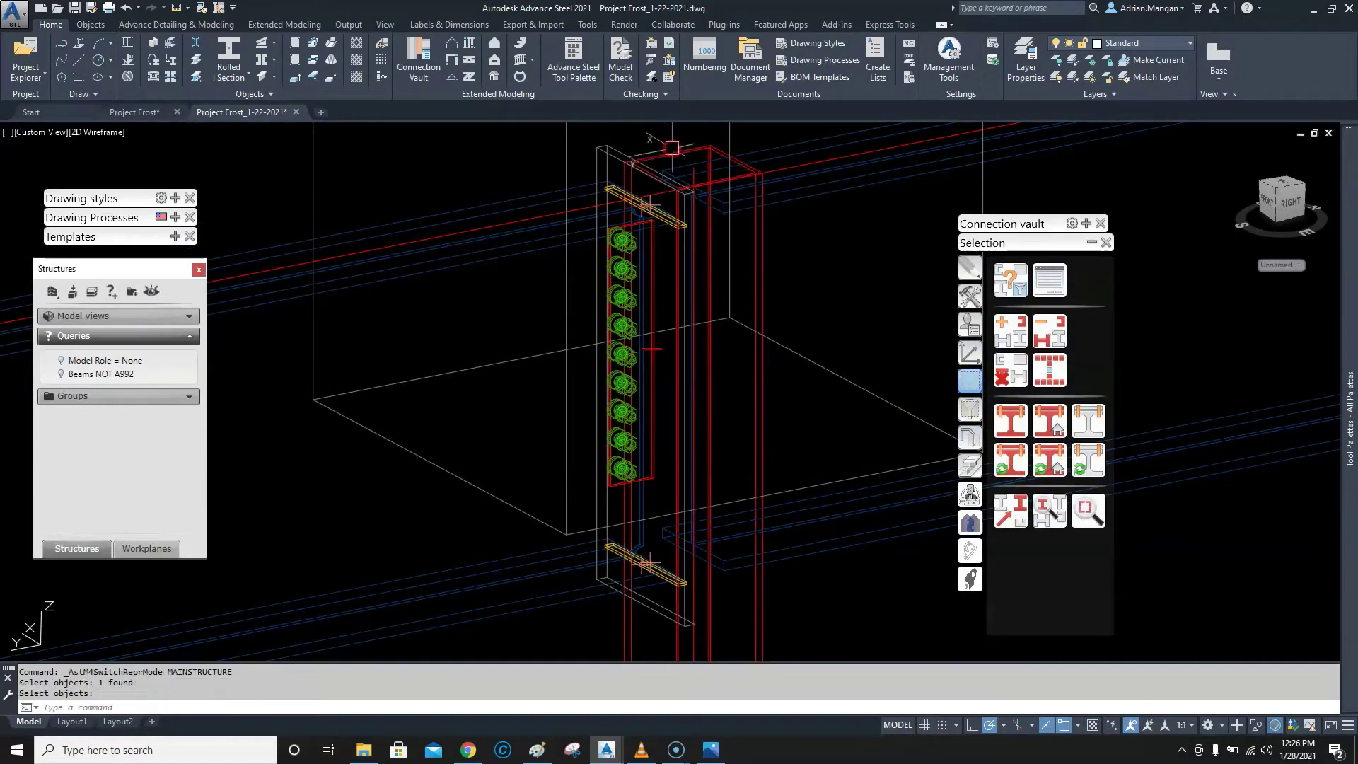
{"action": "scroll", "coordinate": [669, 325], "scroll_direction": "up", "scroll_amount": 3}
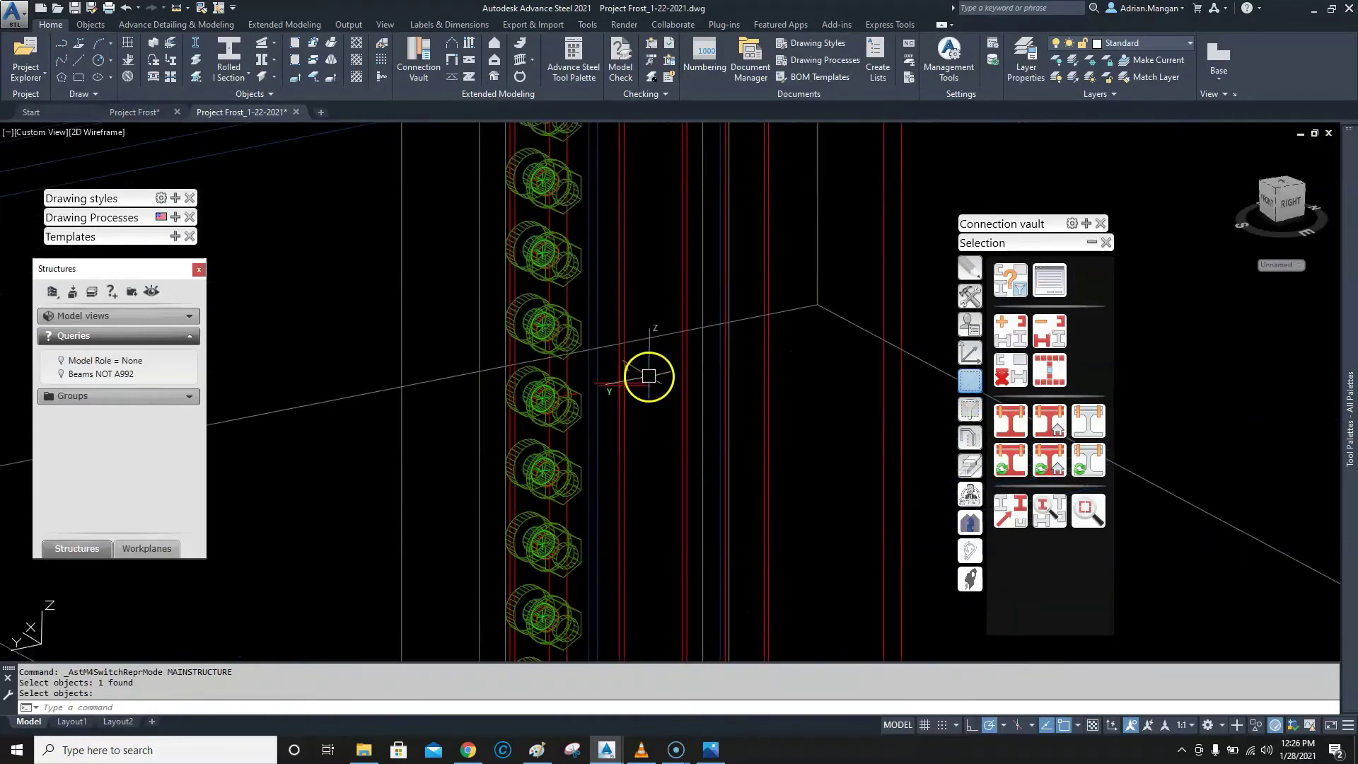
{"action": "scroll", "coordinate": [658, 349], "scroll_direction": "down", "scroll_amount": 3}
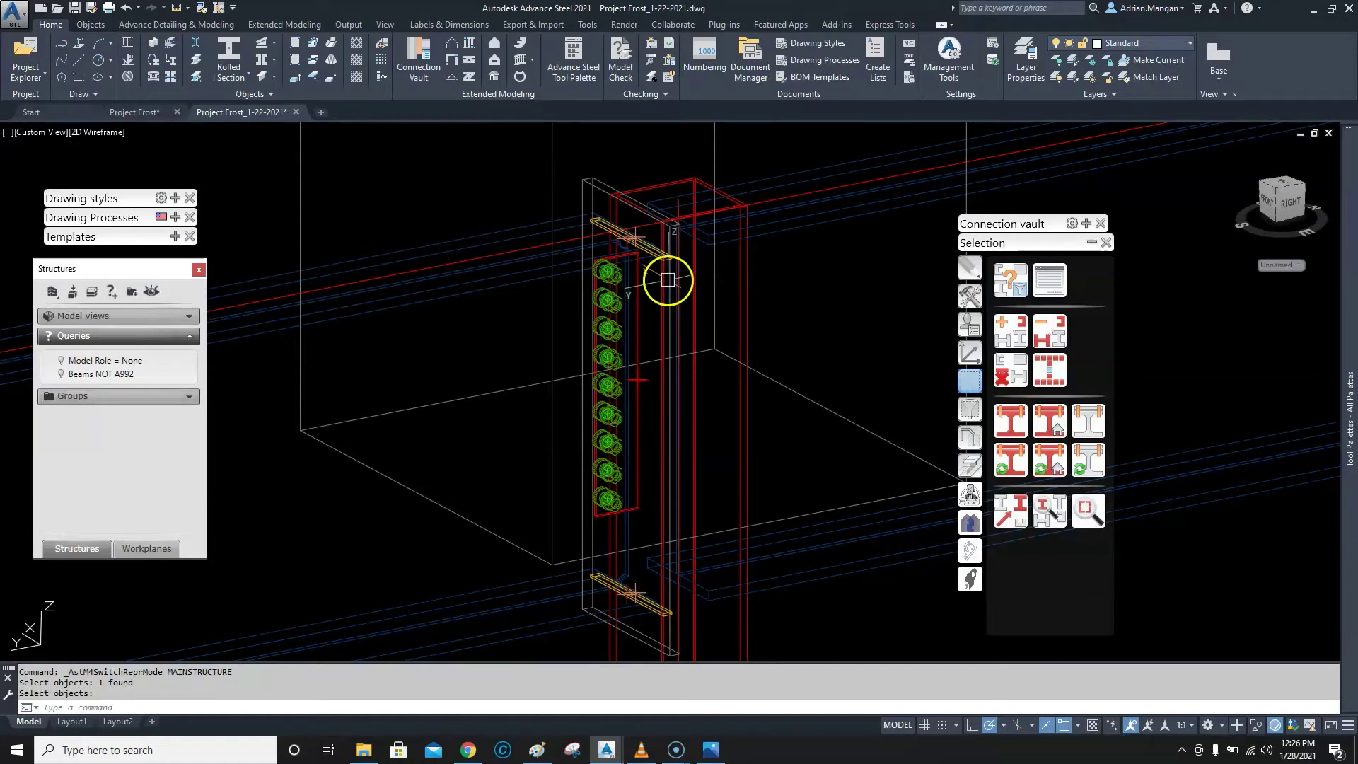
{"action": "key", "text": "Escape"}
{"action": "key", "text": "Escape"}
{"action": "key", "text": "Escape"}
{"action": "scroll", "coordinate": [622, 282], "scroll_direction": "up", "scroll_amount": 2}
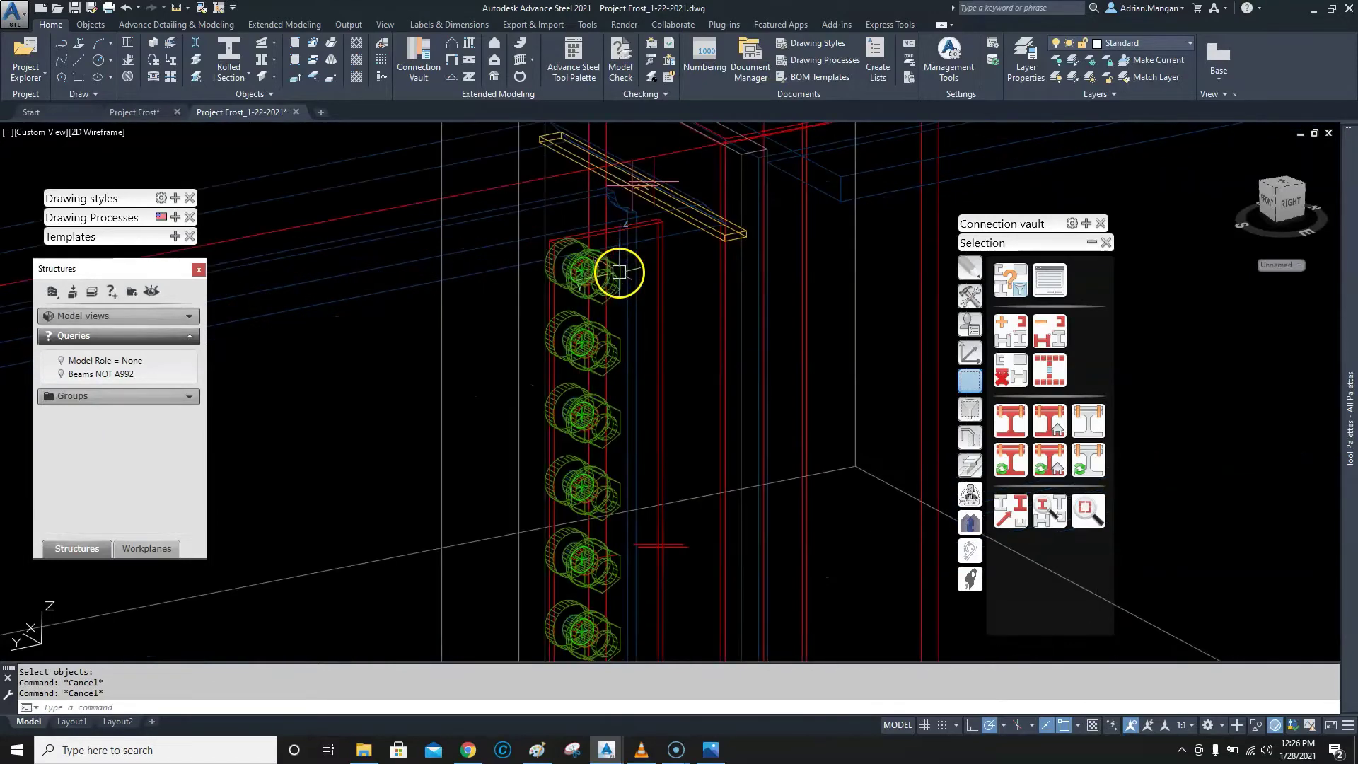
{"action": "left_click", "coordinate": [1010, 369]}
- Delete the bolts, orange plate and red connection cross on the second column
{"action": "mouse_move", "coordinate": [669, 297]}
{"action": "middle_mouse_down", "text": "shift"}
{"action": "mouse_move", "coordinate": [649, 273]}
{"action": "mouse_move", "coordinate": [670, 288]}
{"action": "mouse_move", "coordinate": [894, 265]}
{"action": "mouse_move", "coordinate": [830, 291]}
{"action": "mouse_move", "coordinate": [681, 300]}
{"action": "middle_mouse_up", "text": "shift"}
{"action": "scroll", "coordinate": [680, 300], "scroll_direction": "down", "scroll_amount": 6}
{"action": "scroll", "coordinate": [593, 319], "scroll_direction": "down", "scroll_amount": 6}
{"action": "middle_click_drag", "start_coordinate": [590, 323], "coordinate": [370, 421]}
{"action": "scroll", "coordinate": [835, 265], "scroll_direction": "up", "scroll_amount": 8}
{"action": "middle_click_drag", "start_coordinate": [640, 216], "coordinate": [530, 352]}
{"action": "scroll", "coordinate": [504, 437], "scroll_direction": "up", "scroll_amount": 4}
{"action": "left_click", "coordinate": [517, 339]}
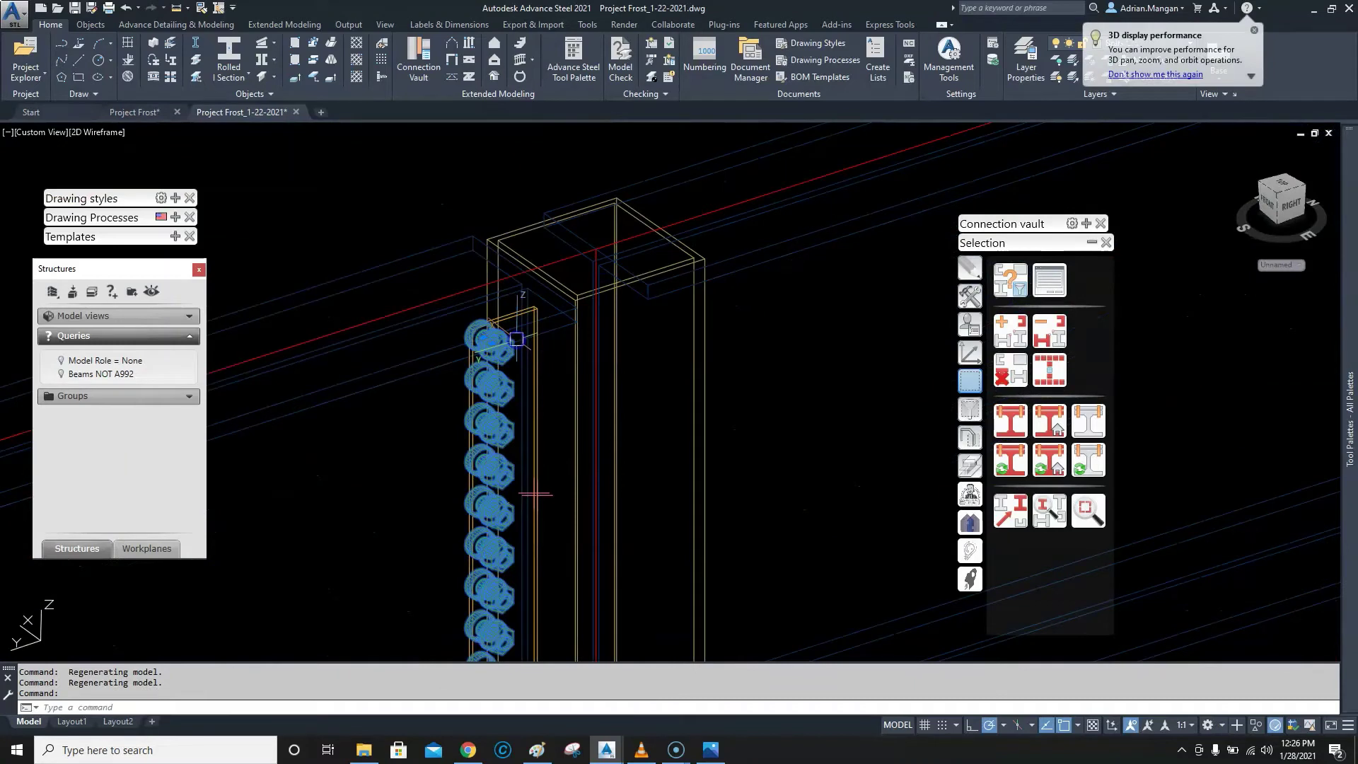
{"action": "key", "text": "Delete"}
{"action": "left_click", "coordinate": [531, 311]}
{"action": "key", "text": "Delete"}
{"action": "left_click", "coordinate": [537, 493]}
{"action": "key", "text": "Delete"}
- Change the left beam's representation through Quick views
{"action": "left_click", "coordinate": [531, 325]}
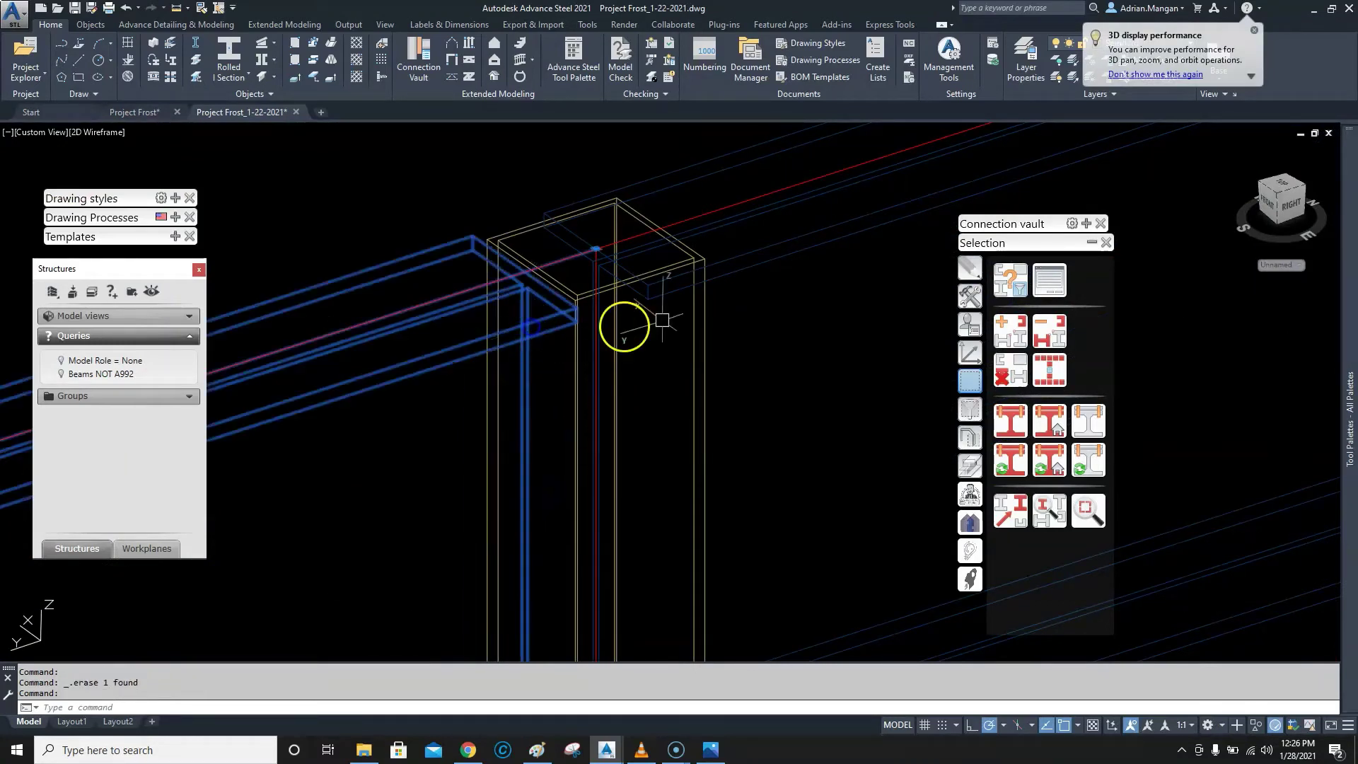
{"action": "left_click", "coordinate": [970, 431]}
{"action": "left_click", "coordinate": [1008, 423]}
{"action": "key", "text": "Escape"}
- Erase the two overlapping green cutting planes and inspect the column with the bolted plate
{"action": "left_click", "coordinate": [507, 204]}
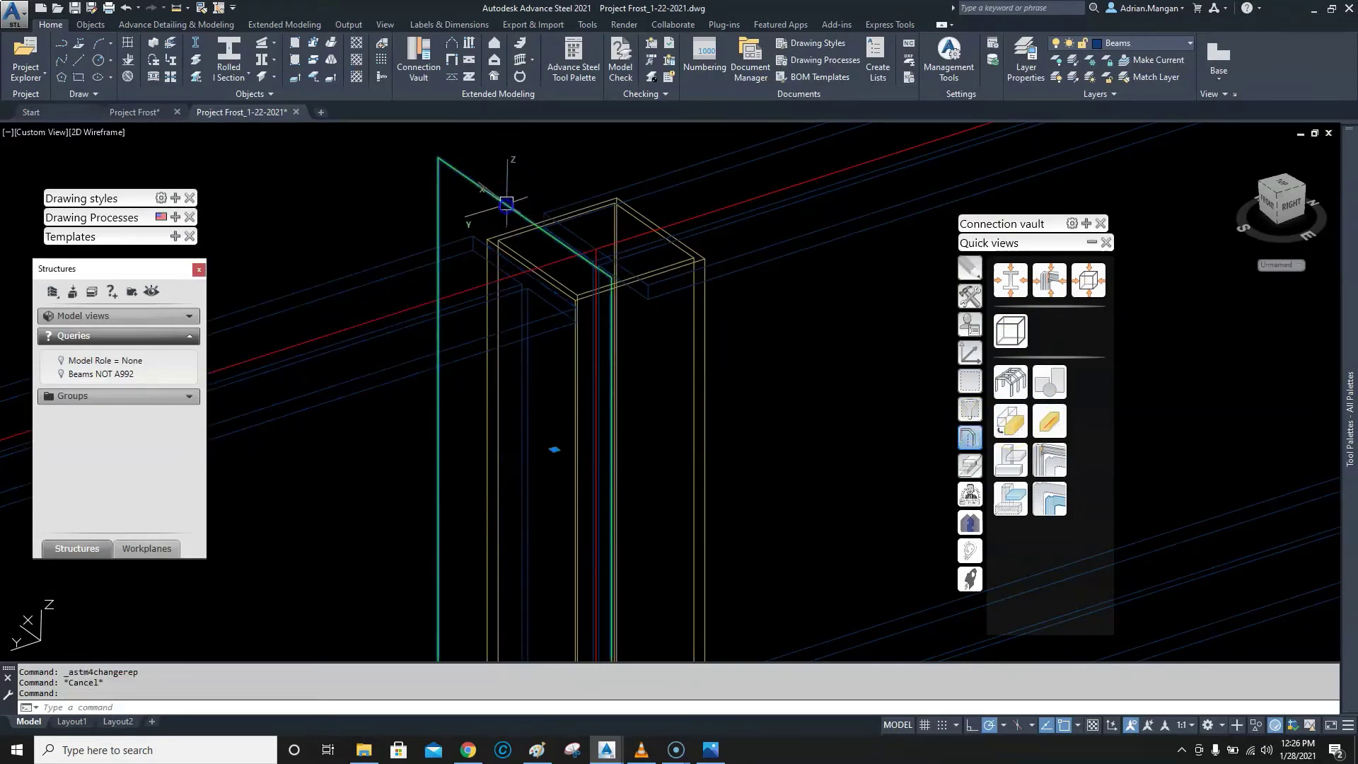
{"action": "key", "text": "Delete"}
{"action": "left_click", "coordinate": [522, 211]}
{"action": "key", "text": "Delete"}
{"action": "scroll", "coordinate": [563, 198], "scroll_direction": "down", "scroll_amount": 6}
{"action": "mouse_move", "coordinate": [566, 199]}
{"action": "middle_mouse_down"}
{"action": "mouse_move", "coordinate": [684, 200]}
{"action": "mouse_move", "coordinate": [805, 243]}
{"action": "middle_mouse_up"}
{"action": "scroll", "coordinate": [709, 205], "scroll_direction": "down", "scroll_amount": 2}
{"action": "scroll", "coordinate": [805, 243], "scroll_direction": "down", "scroll_amount": 5}
{"action": "scroll", "coordinate": [549, 336], "scroll_direction": "up", "scroll_amount": 5}
{"action": "middle_click_drag", "start_coordinate": [617, 303], "coordinate": [604, 297], "text": "shift"}
{"action": "scroll", "coordinate": [598, 312], "scroll_direction": "up", "scroll_amount": 8}
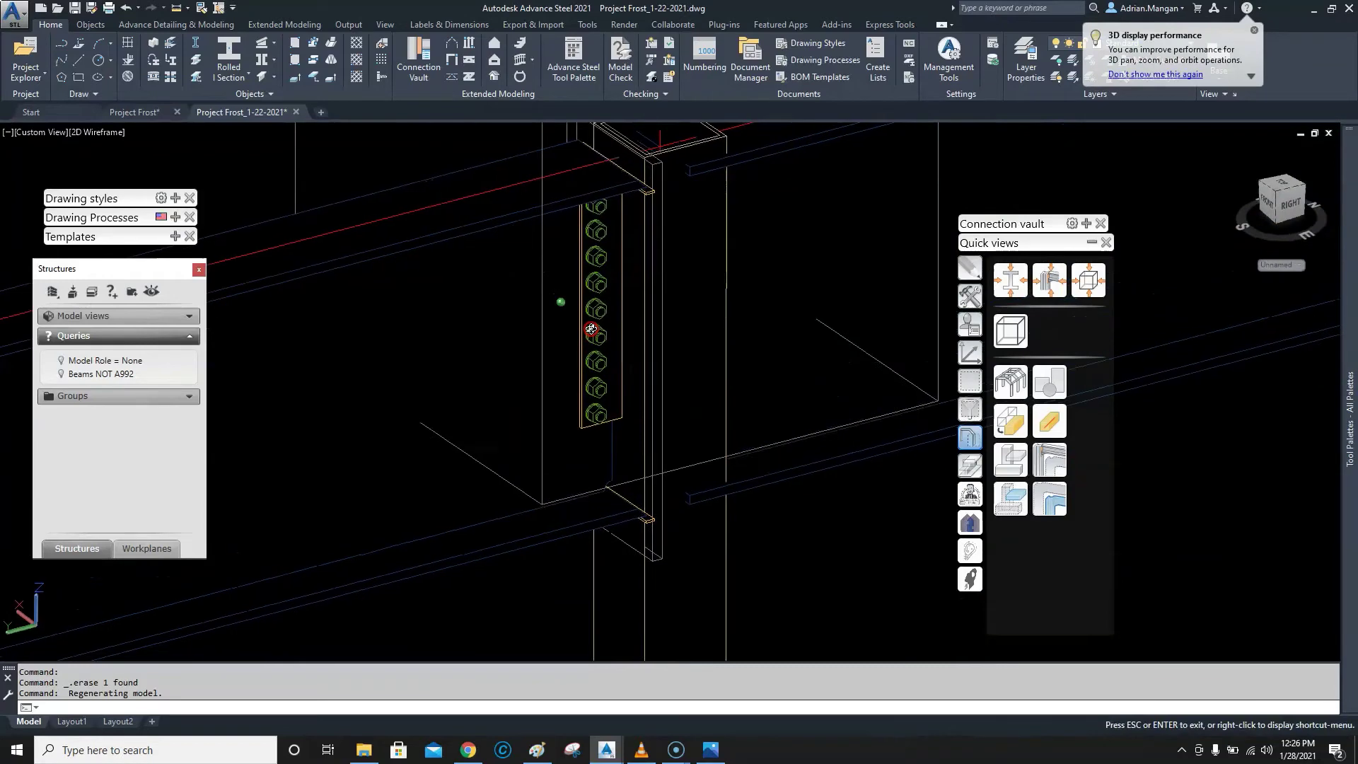
- Switch the view to Shaded and orbit around the column, its base and top
{"action": "left_click", "coordinate": [99, 132]}
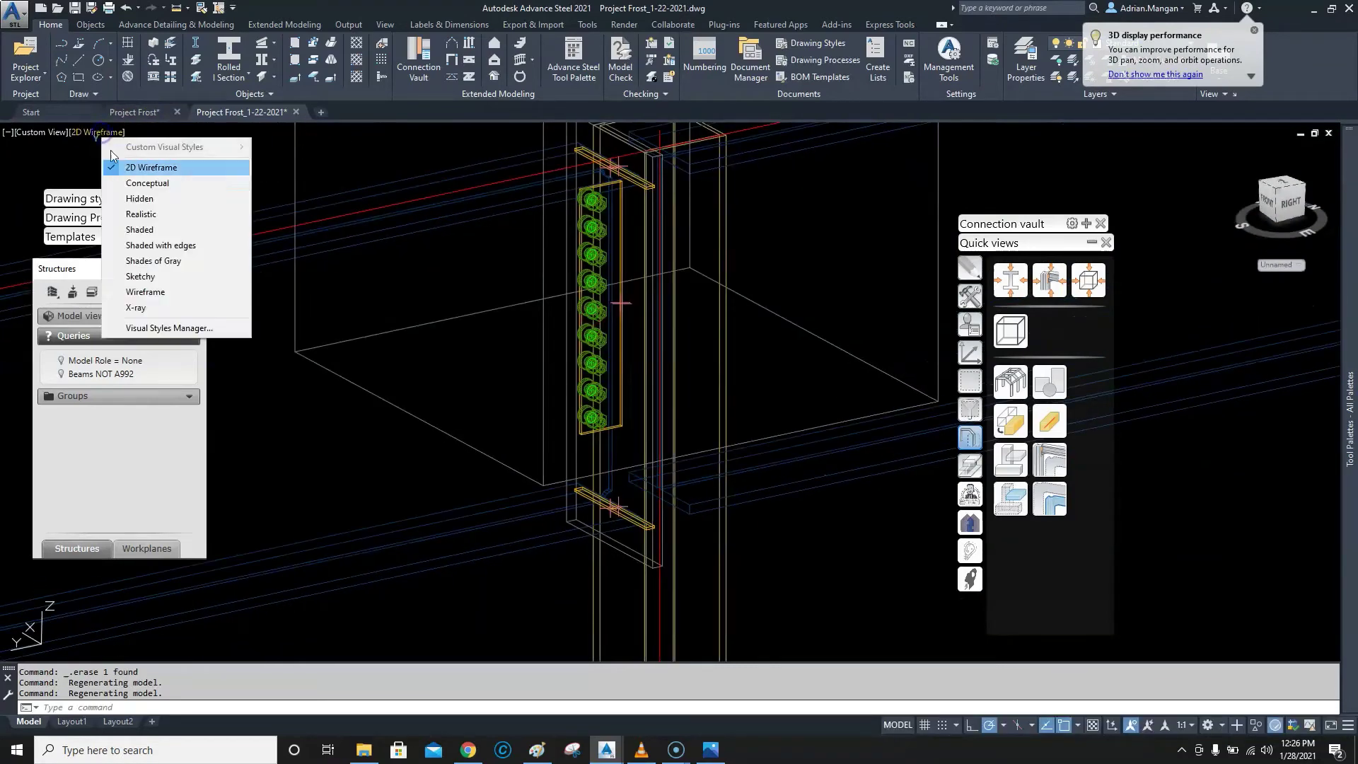
{"action": "left_click", "coordinate": [142, 229]}
{"action": "mouse_move", "coordinate": [609, 309]}
{"action": "middle_mouse_down", "text": "shift"}
{"action": "mouse_move", "coordinate": [564, 279]}
{"action": "mouse_move", "coordinate": [604, 291]}
{"action": "middle_mouse_up", "text": "shift"}
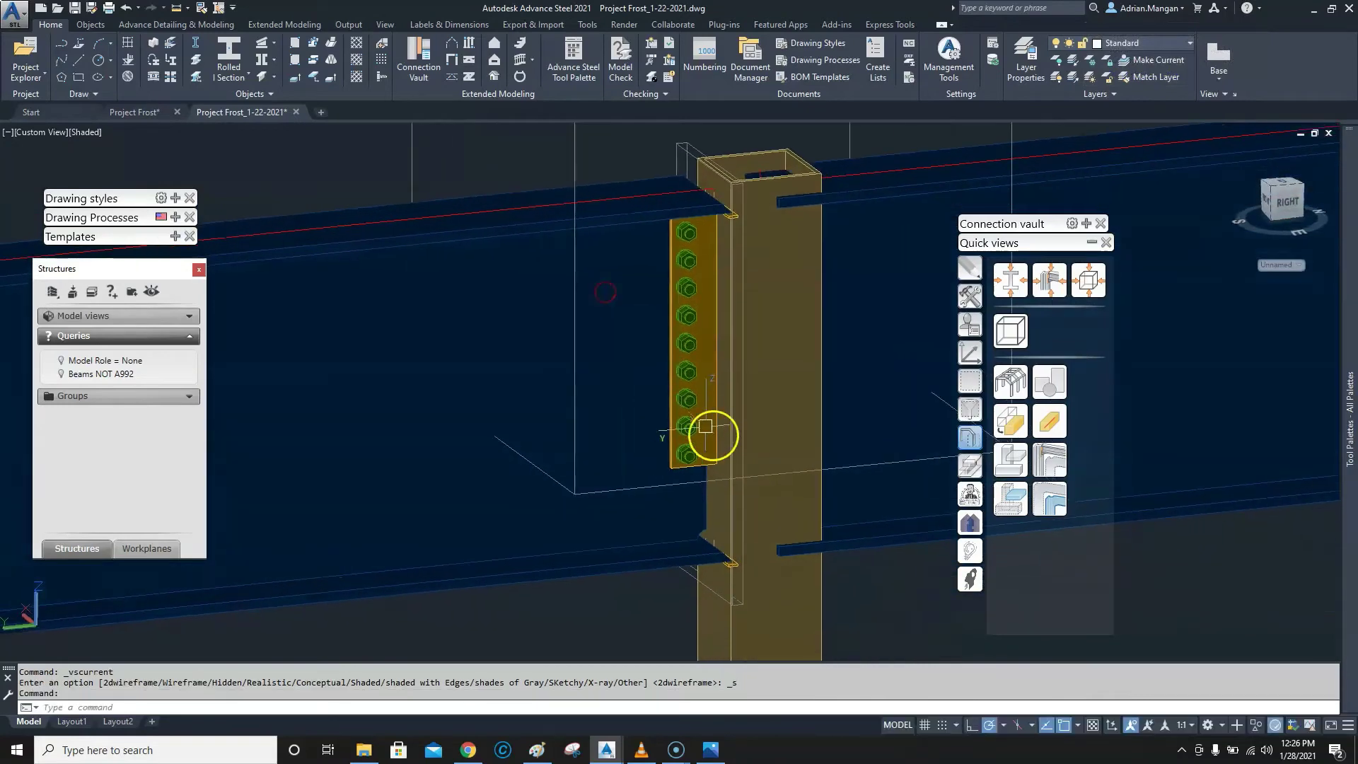
{"action": "scroll", "coordinate": [721, 543], "scroll_direction": "up", "scroll_amount": 4}
{"action": "middle_click_drag", "start_coordinate": [721, 540], "coordinate": [718, 511], "text": "shift"}
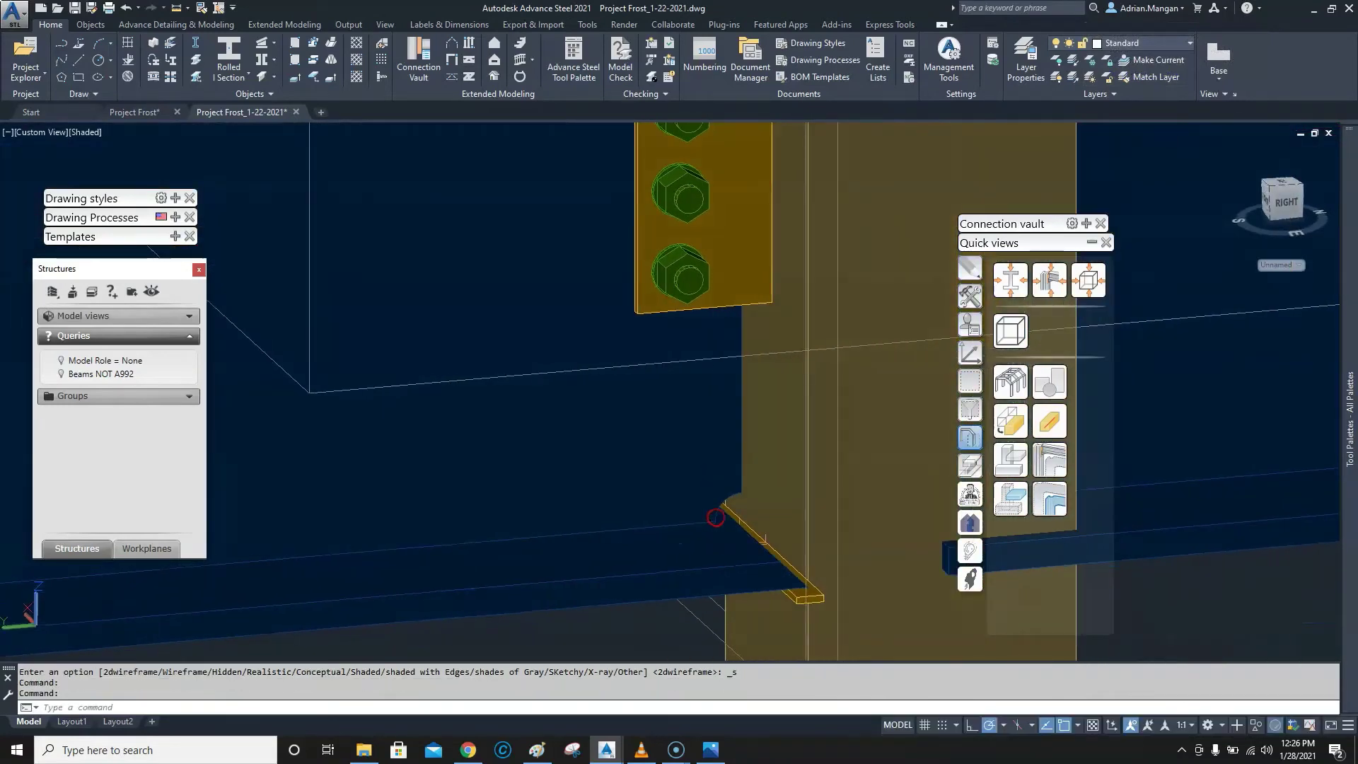
{"action": "scroll", "coordinate": [717, 495], "scroll_direction": "down", "scroll_amount": 4}
{"action": "middle_click_drag", "start_coordinate": [715, 456], "coordinate": [669, 636]}
{"action": "scroll", "coordinate": [695, 370], "scroll_direction": "up", "scroll_amount": 4}
{"action": "middle_click_drag", "start_coordinate": [683, 326], "coordinate": [641, 358], "text": "shift"}
- Display the column as an exact solid and orbit so it stands upright
{"action": "left_click", "coordinate": [637, 355]}
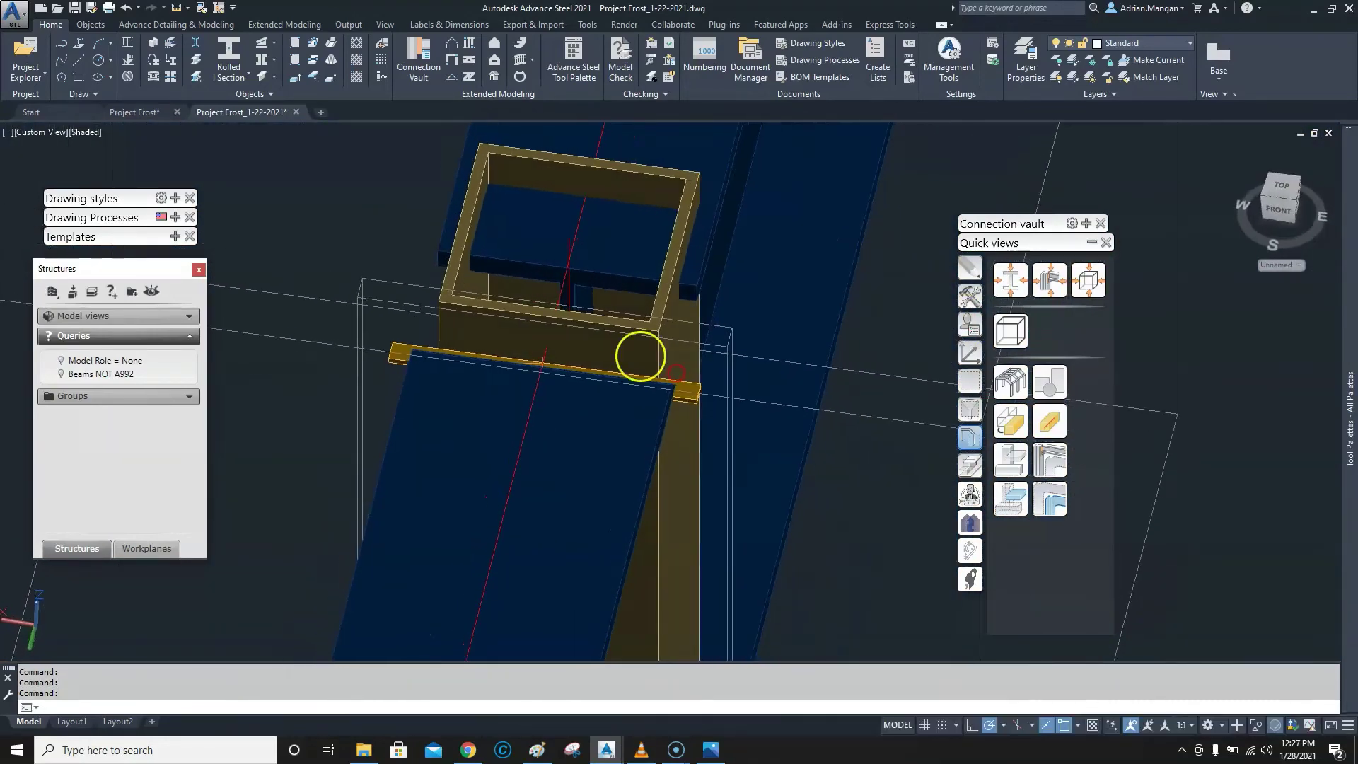
{"action": "left_click", "coordinate": [1004, 423]}
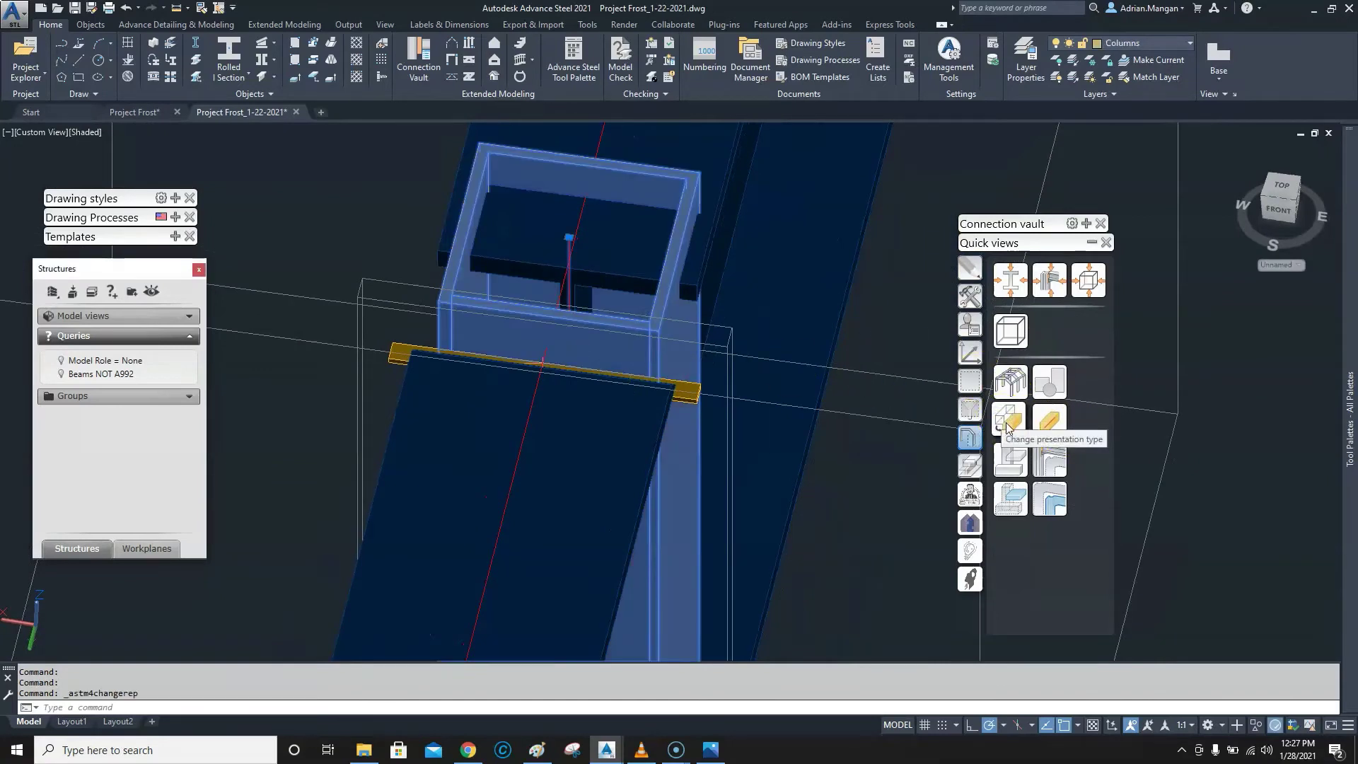
{"action": "left_click", "coordinate": [1008, 424]}
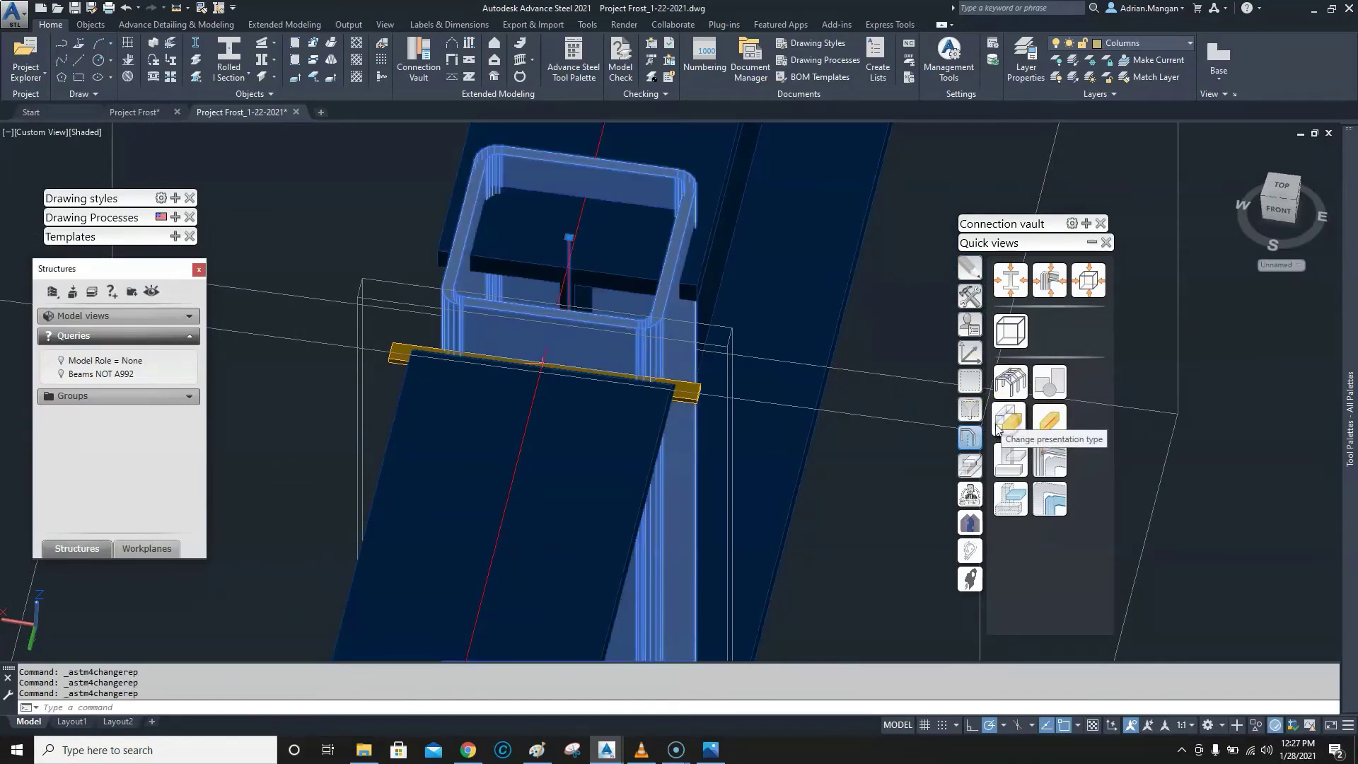
{"action": "key", "text": "Escape"}
{"action": "scroll", "coordinate": [664, 364], "scroll_direction": "up", "scroll_amount": 2}
{"action": "middle_click_drag", "start_coordinate": [663, 364], "coordinate": [627, 380], "text": "shift"}
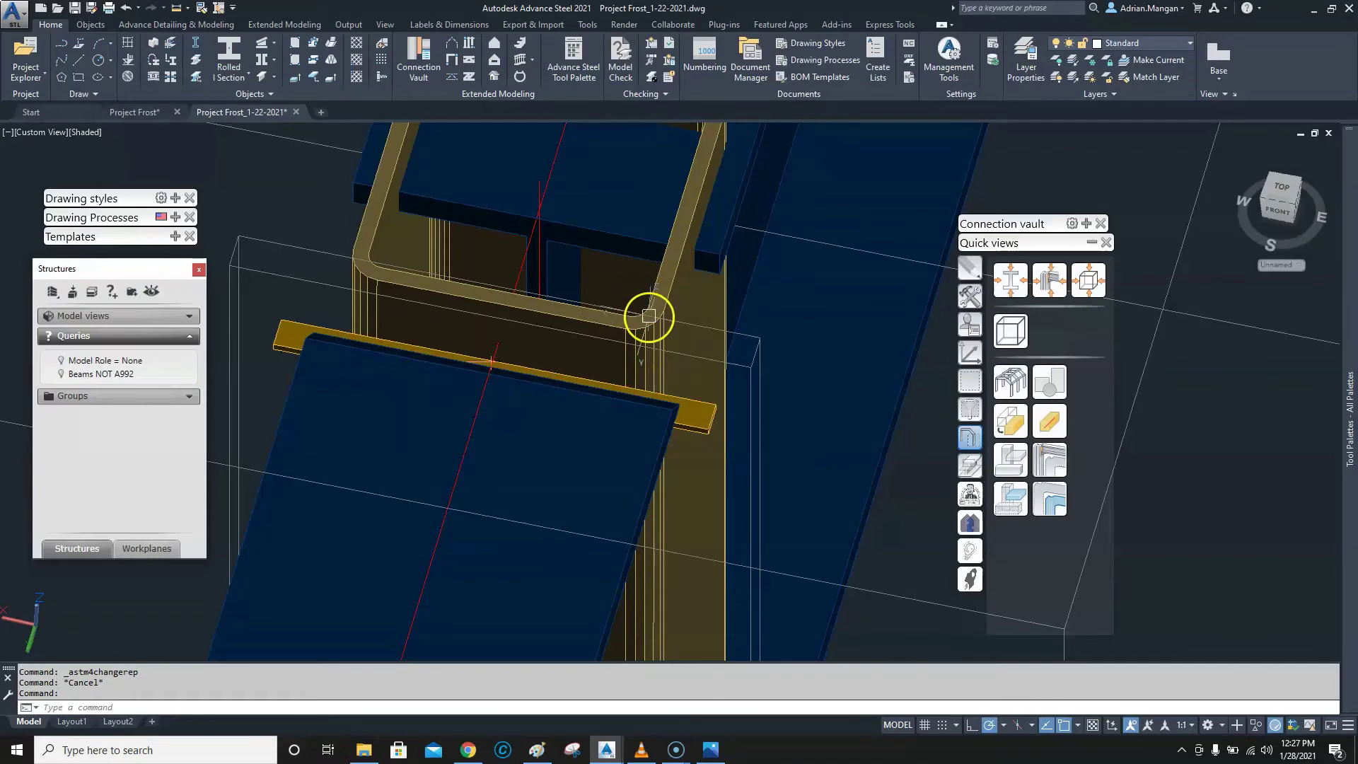
{"action": "scroll", "coordinate": [628, 312], "scroll_direction": "down", "scroll_amount": 2}
{"action": "scroll", "coordinate": [636, 303], "scroll_direction": "up", "scroll_amount": 1}
{"action": "scroll", "coordinate": [644, 315], "scroll_direction": "down", "scroll_amount": 2}
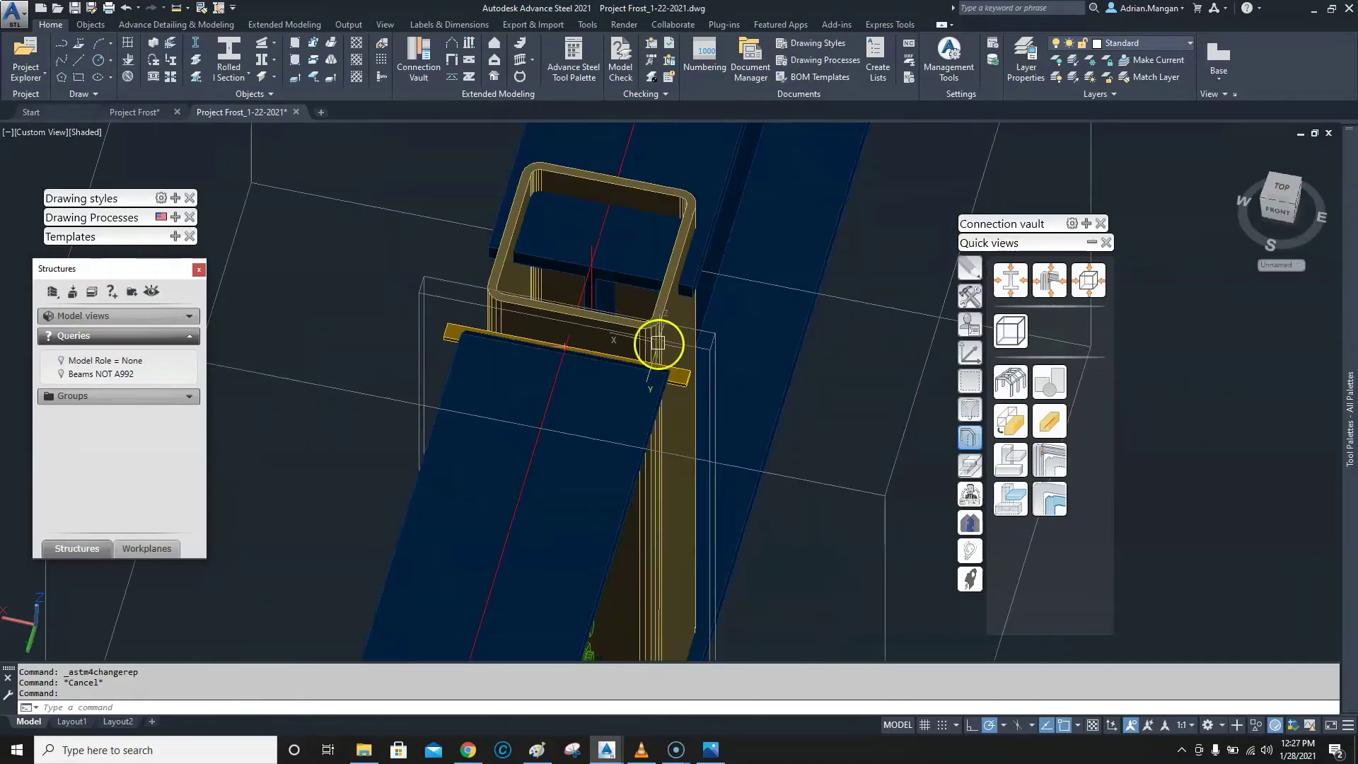
{"action": "scroll", "coordinate": [658, 343], "scroll_direction": "up", "scroll_amount": 3}
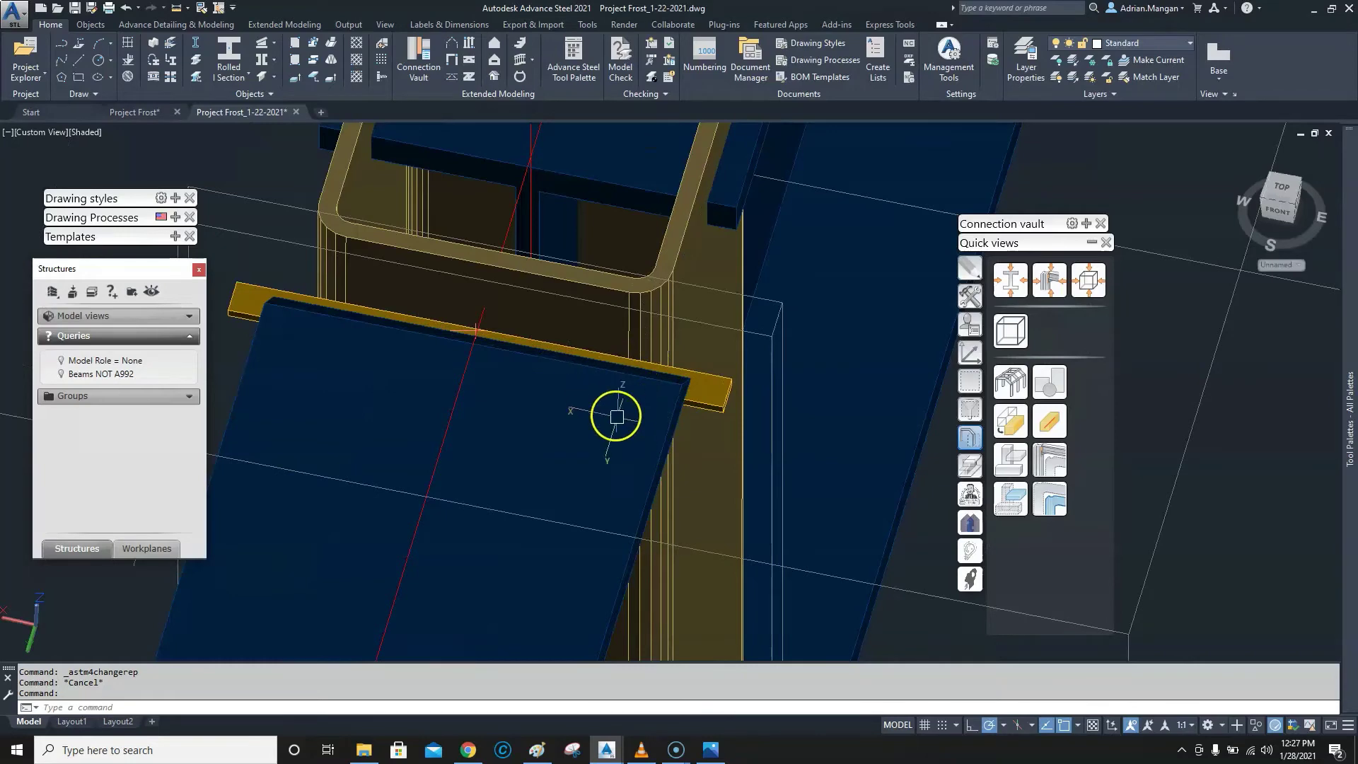
{"action": "scroll", "coordinate": [658, 389], "scroll_direction": "down", "scroll_amount": 4}
{"action": "middle_click_drag", "start_coordinate": [683, 364], "coordinate": [673, 278], "text": "shift"}
- Change the representation of the large left beam
{"action": "left_click", "coordinate": [541, 262]}
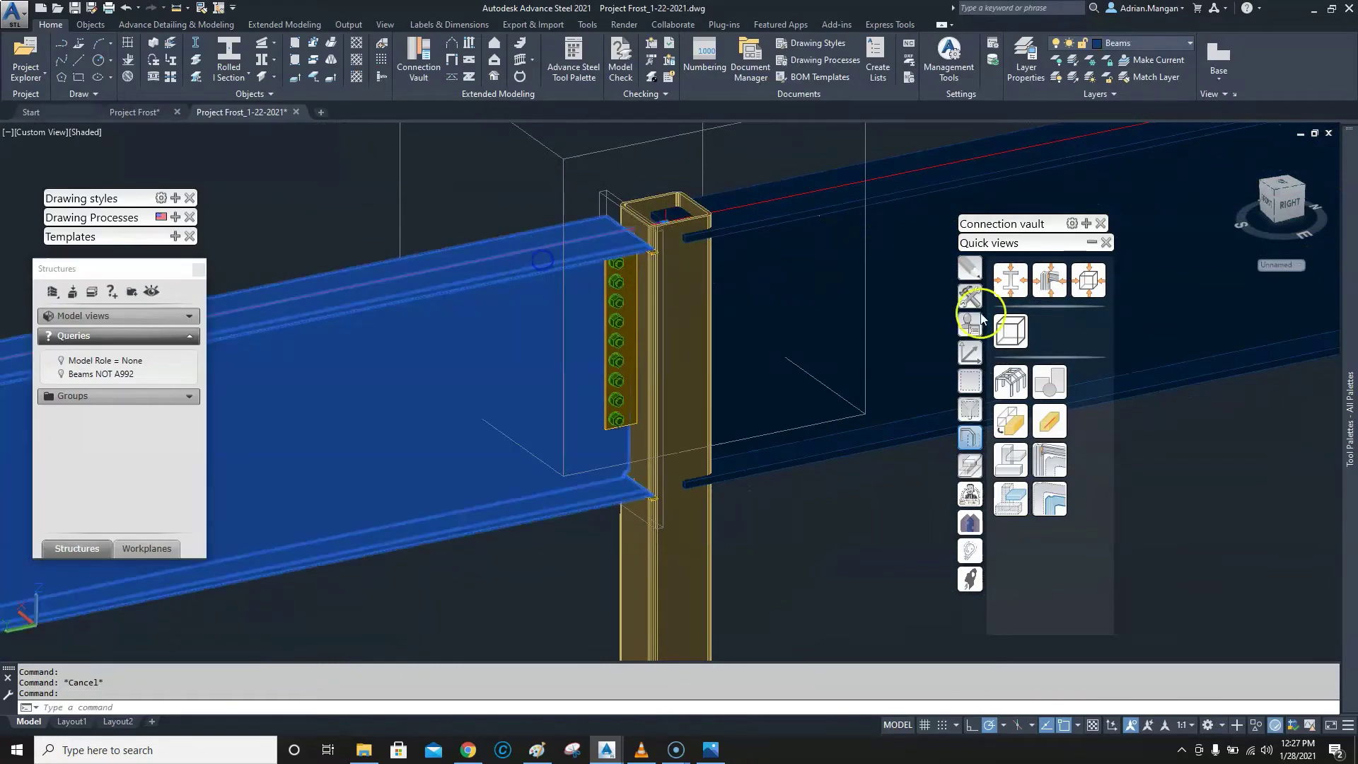
{"action": "left_click", "coordinate": [1008, 417]}
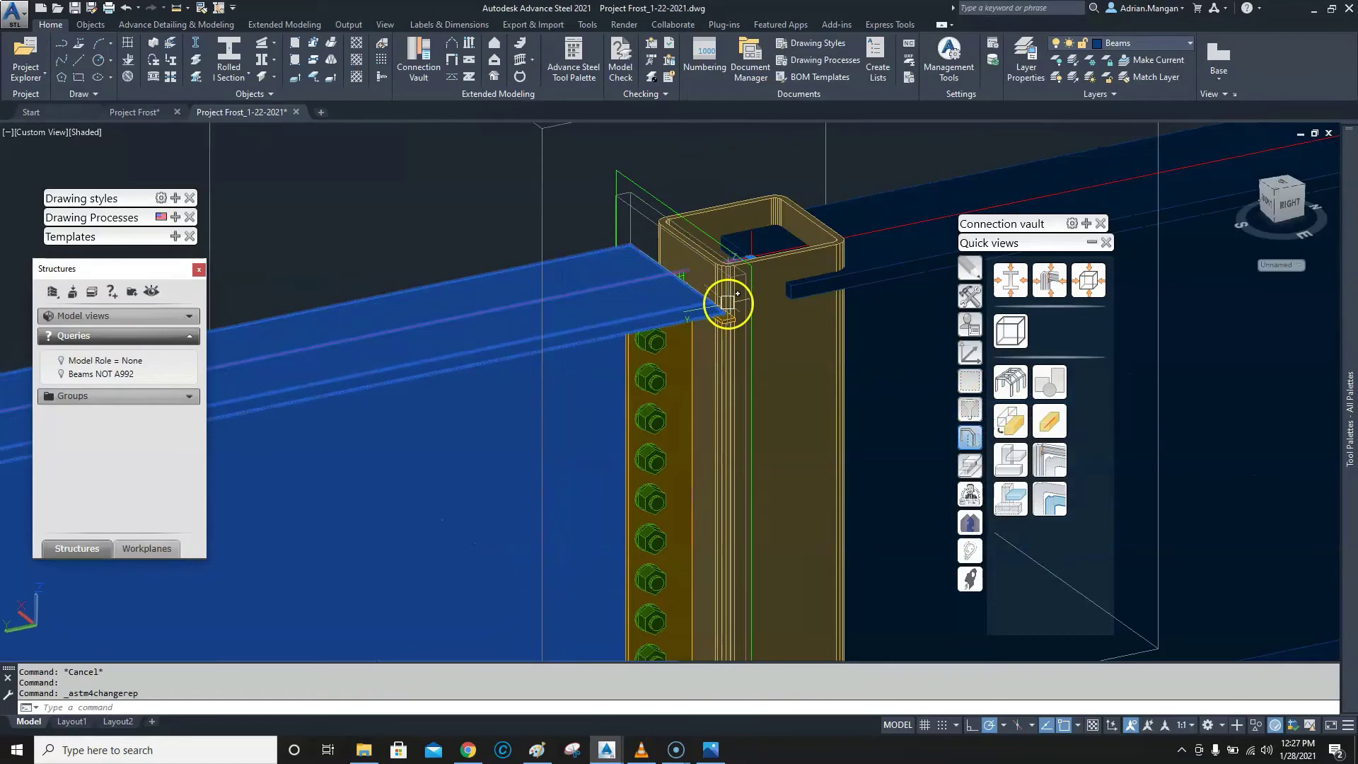
{"action": "key", "text": "Escape"}
{"action": "scroll", "coordinate": [728, 343], "scroll_direction": "down", "scroll_amount": 5}
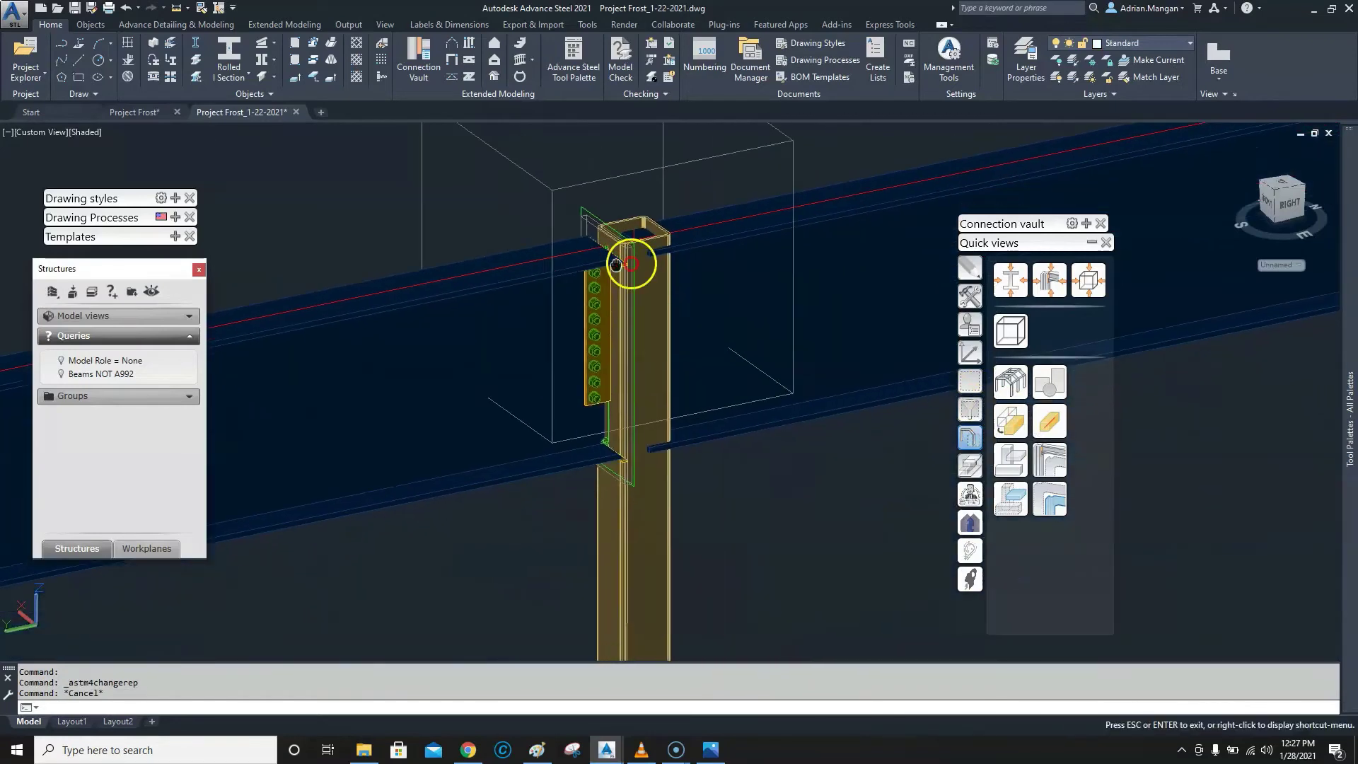
- Set the visual style to Wireframe, then 2D Wireframe, centred on the column
{"action": "left_click", "coordinate": [86, 133]}
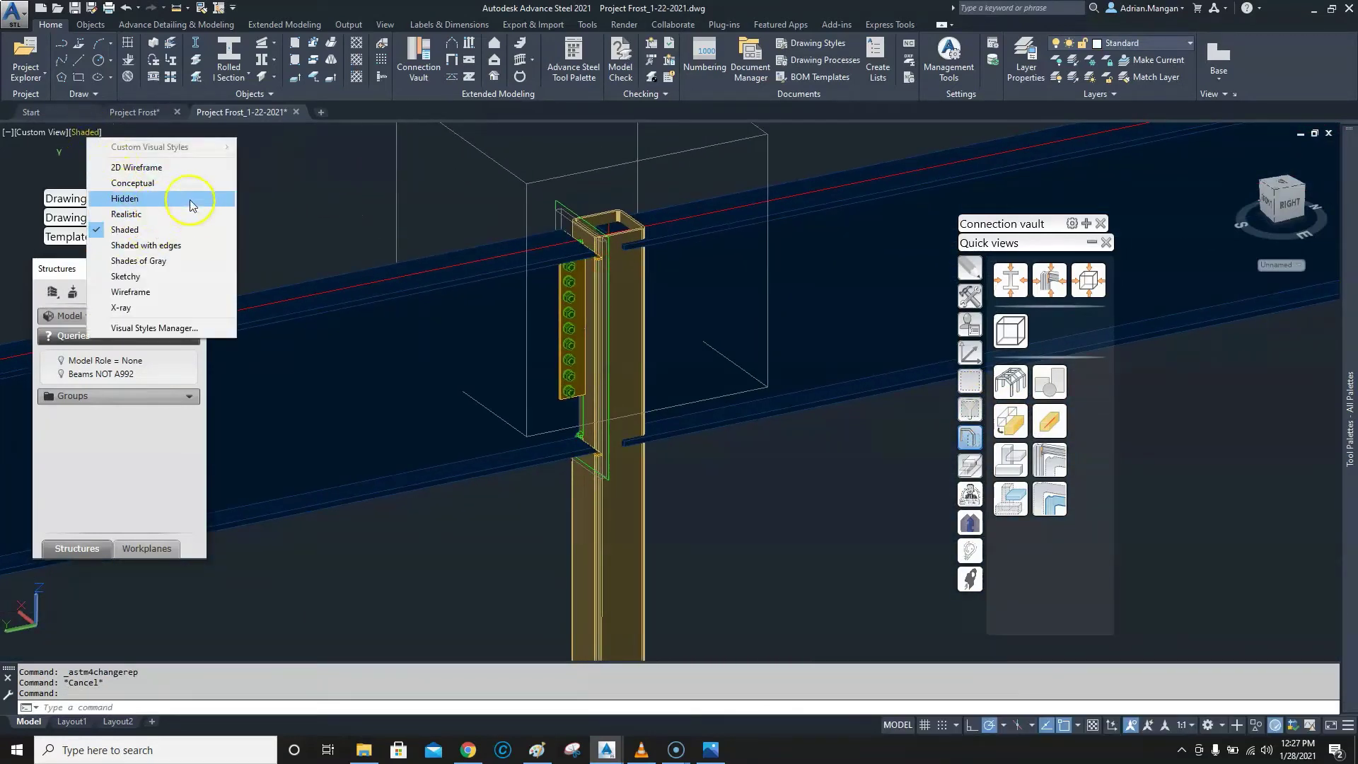
{"action": "left_click", "coordinate": [141, 291]}
{"action": "scroll", "coordinate": [607, 242], "scroll_direction": "up", "scroll_amount": 2}
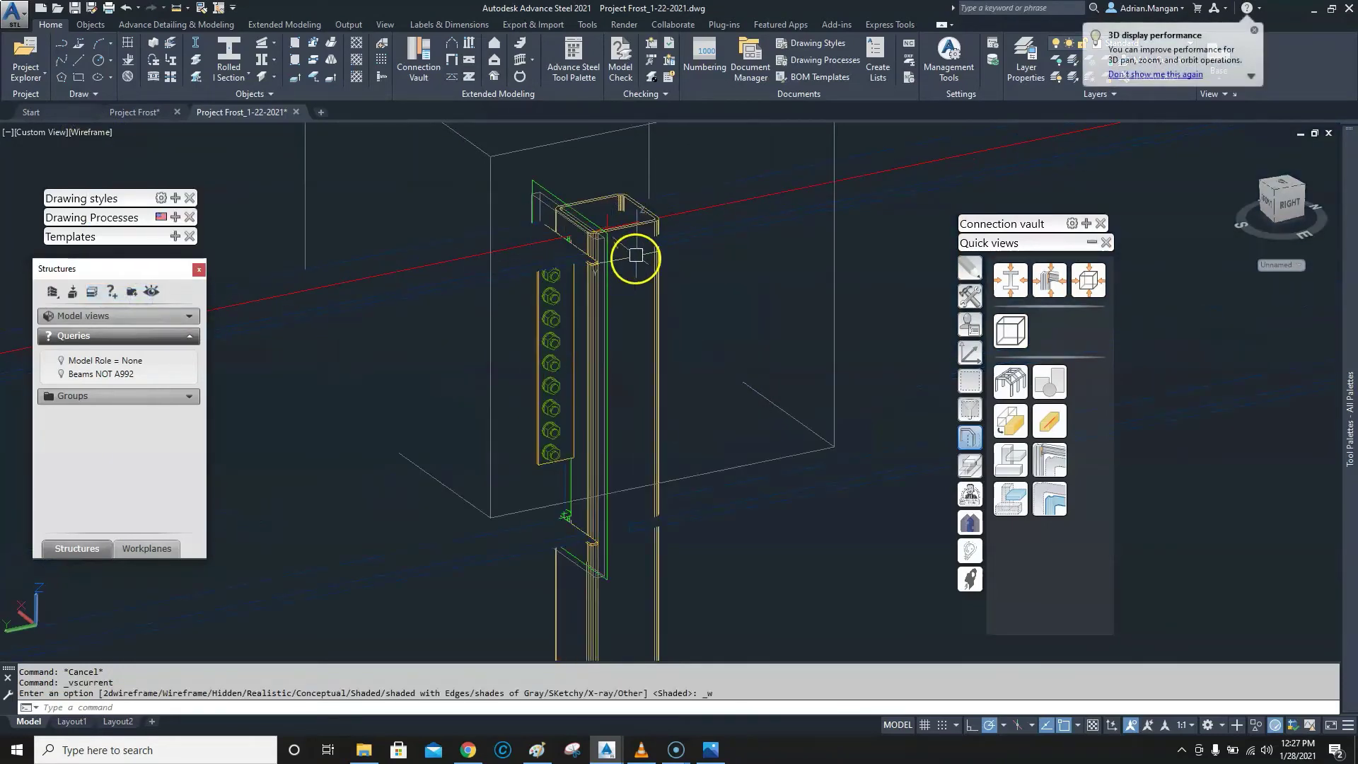
{"action": "left_click", "coordinate": [86, 135]}
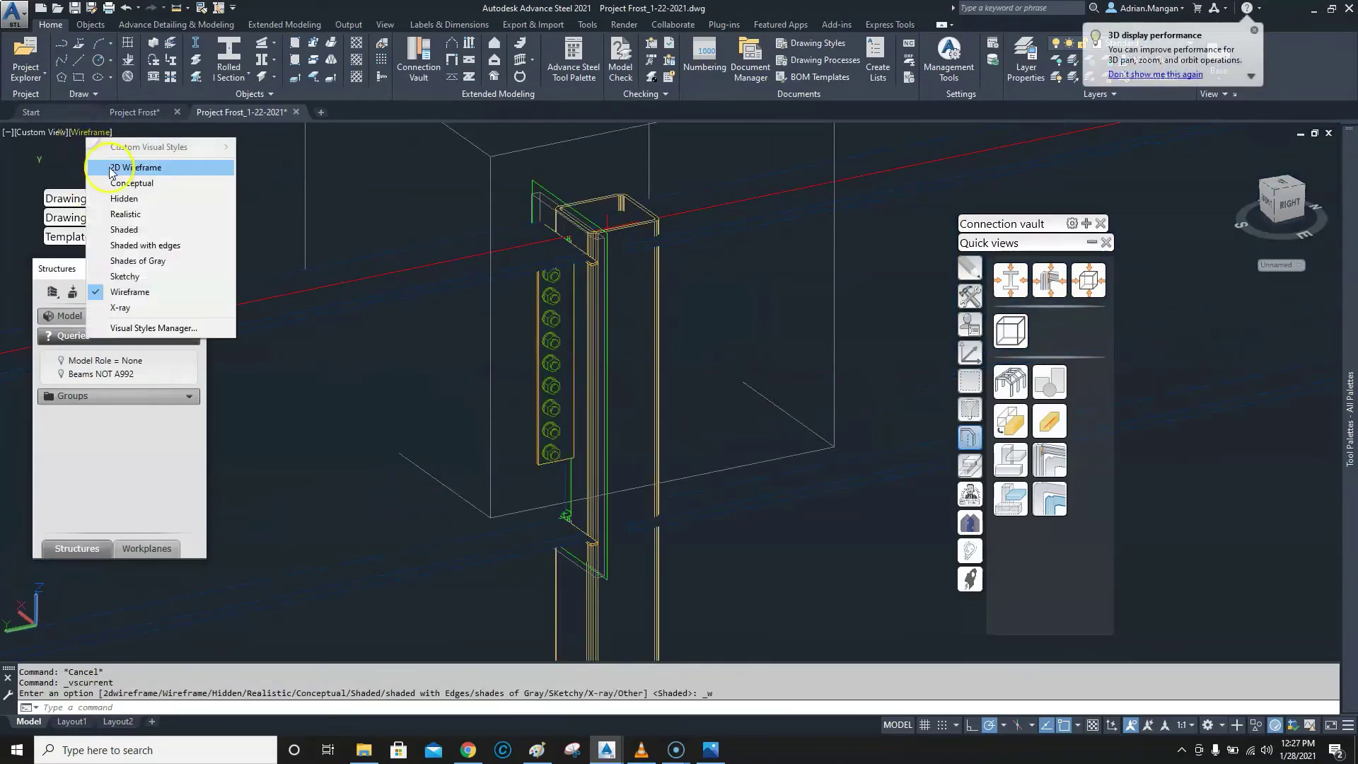
{"action": "left_click", "coordinate": [121, 169]}
{"action": "middle_click_drag", "start_coordinate": [640, 313], "coordinate": [660, 319]}
{"action": "left_click", "coordinate": [657, 322]}
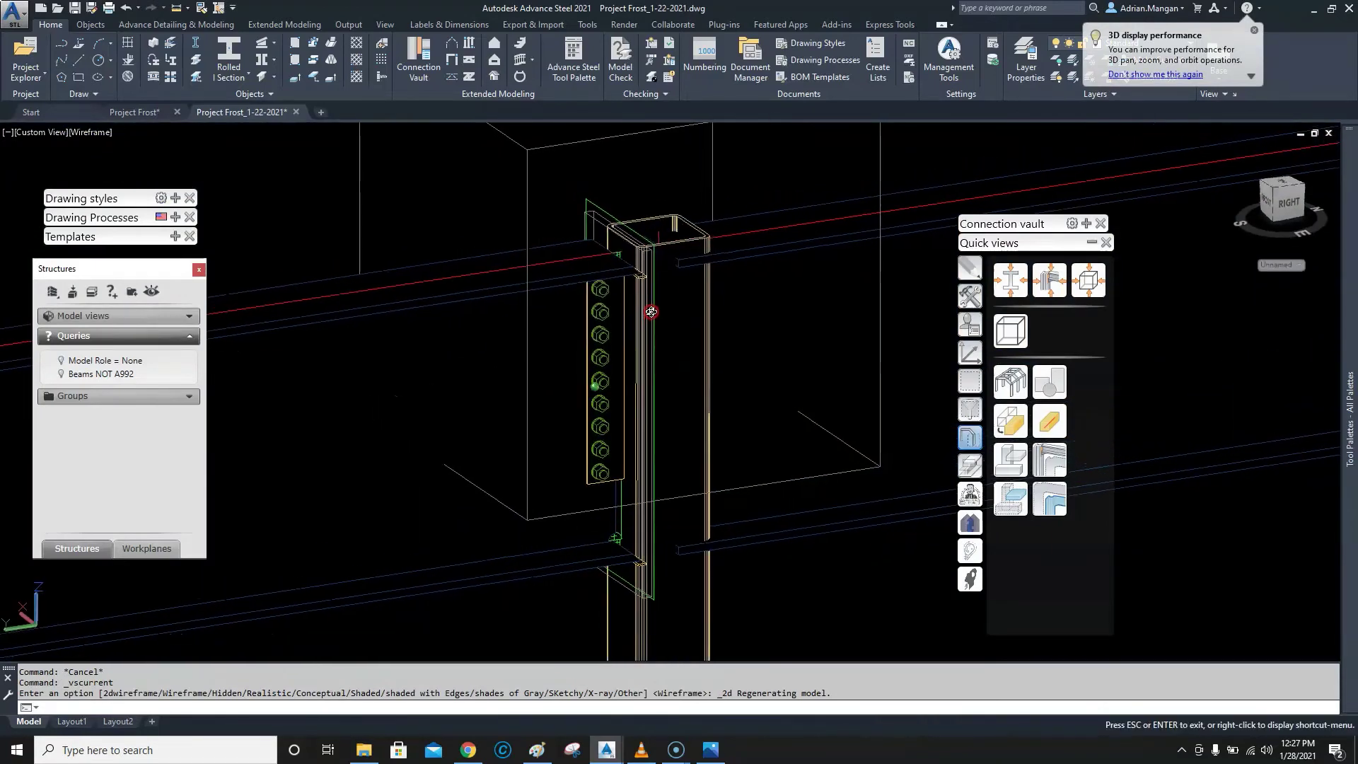
{"action": "scroll", "coordinate": [658, 322], "scroll_direction": "down", "scroll_amount": 2}
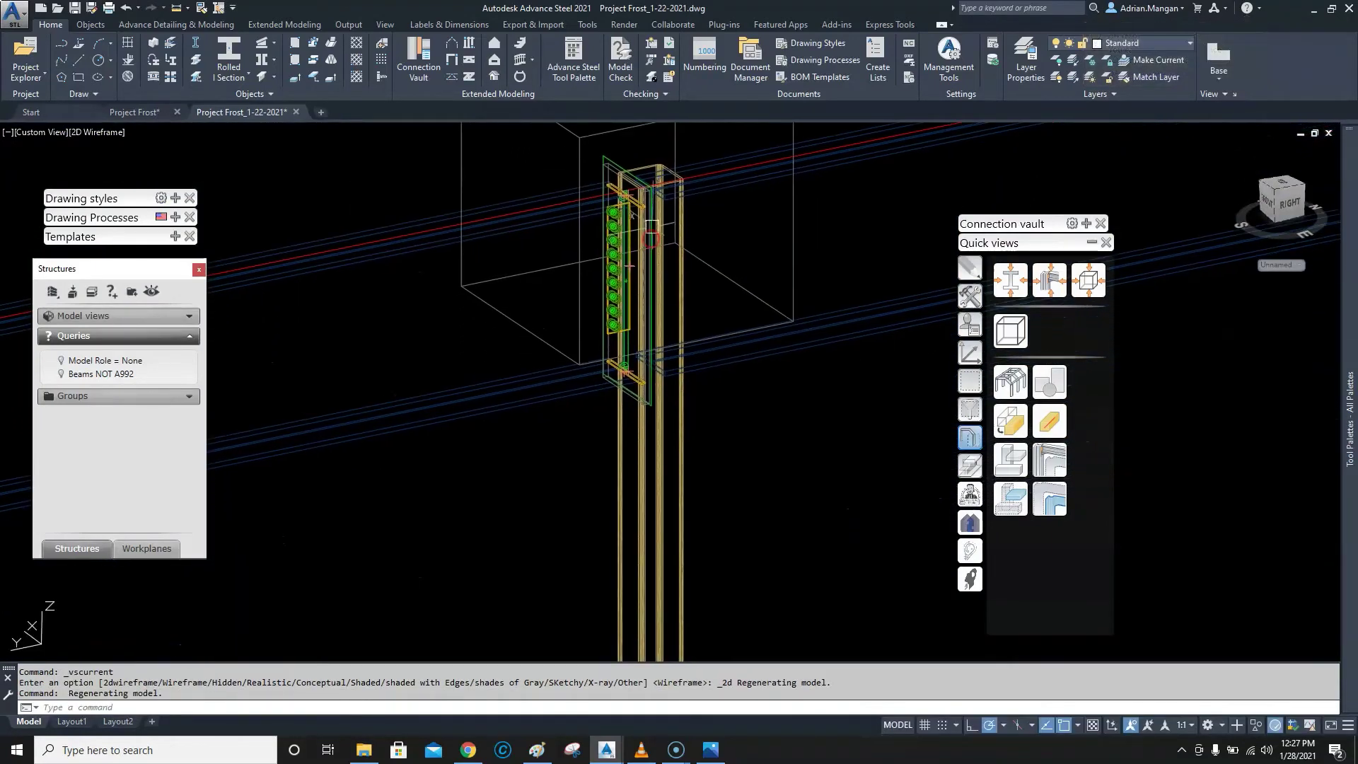
- Browse Custom connections, cancel the user template command, and save the drawing as Moment Test.dwg
{"action": "left_click", "coordinate": [970, 324]}
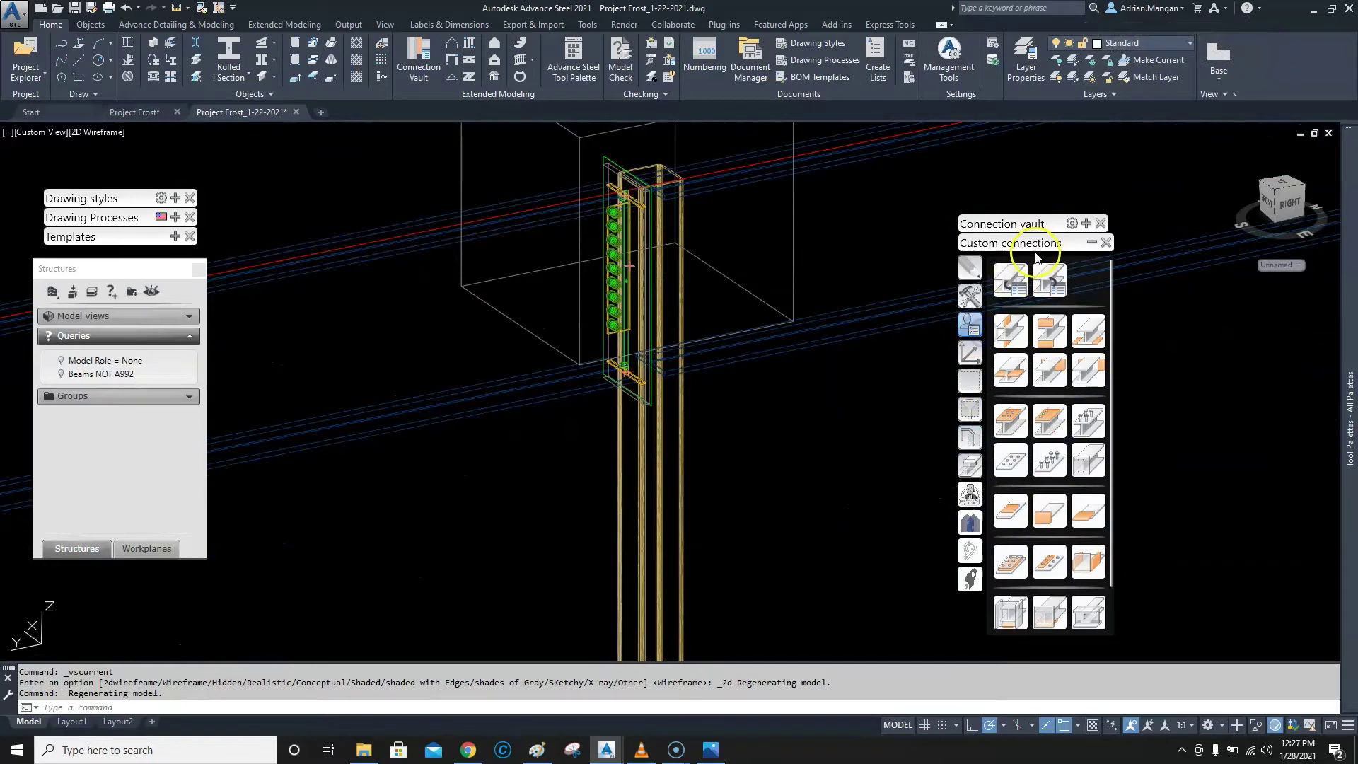
{"action": "left_click", "coordinate": [1014, 282]}
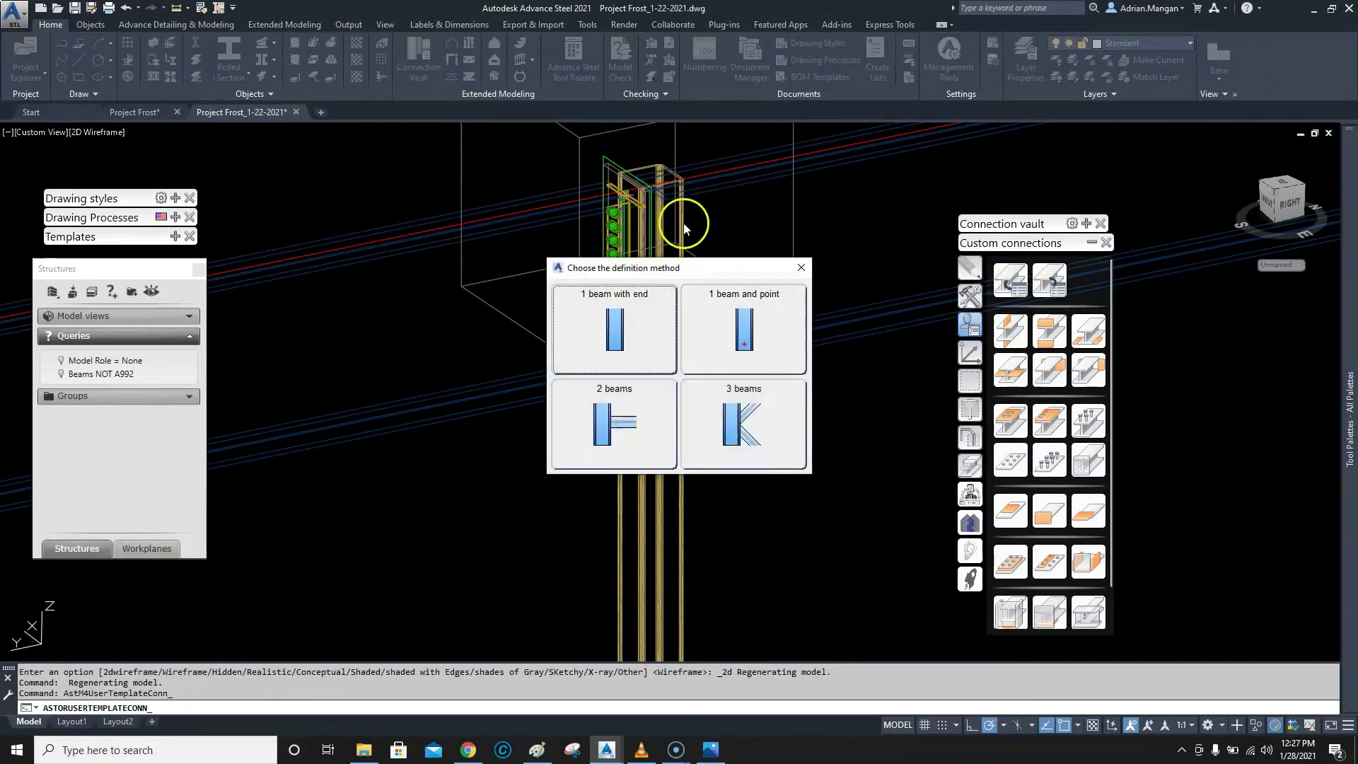
{"action": "left_click", "coordinate": [798, 269]}
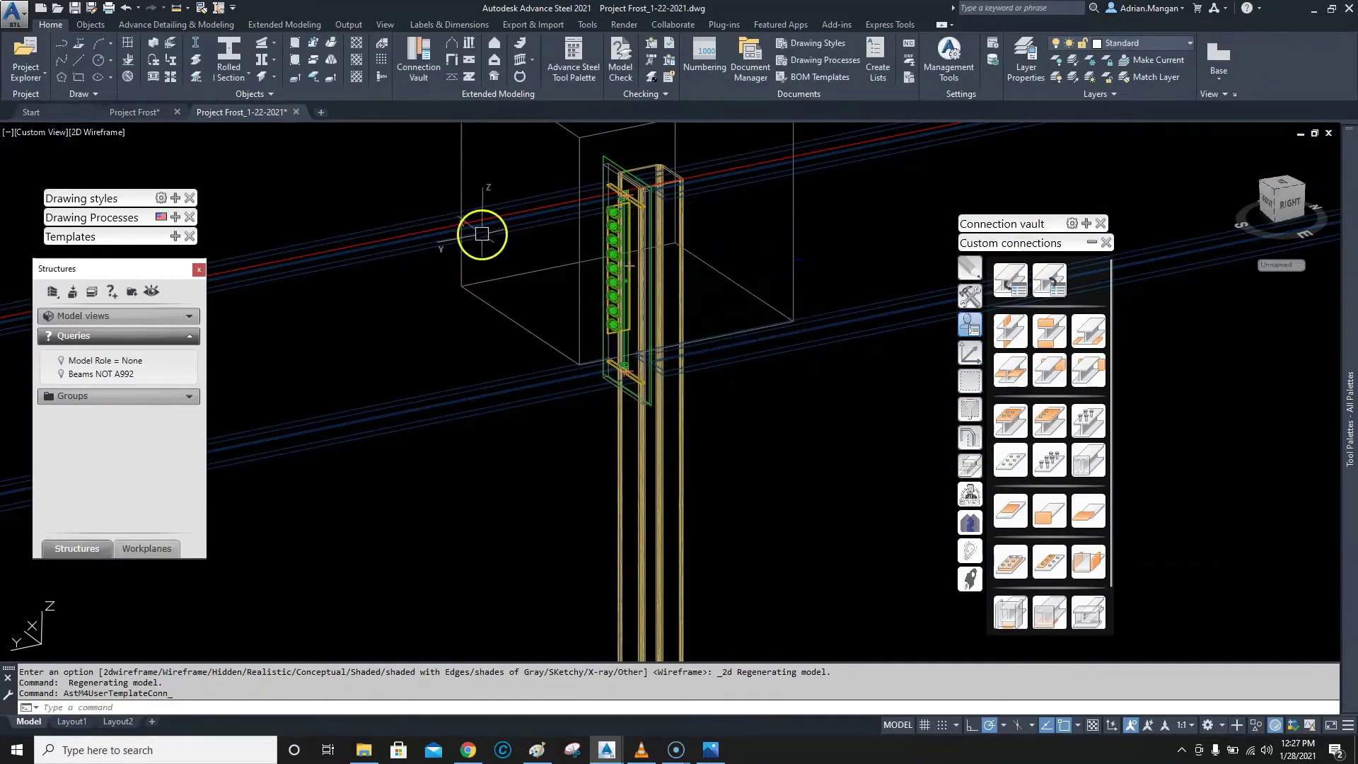
{"action": "left_click", "coordinate": [92, 9]}
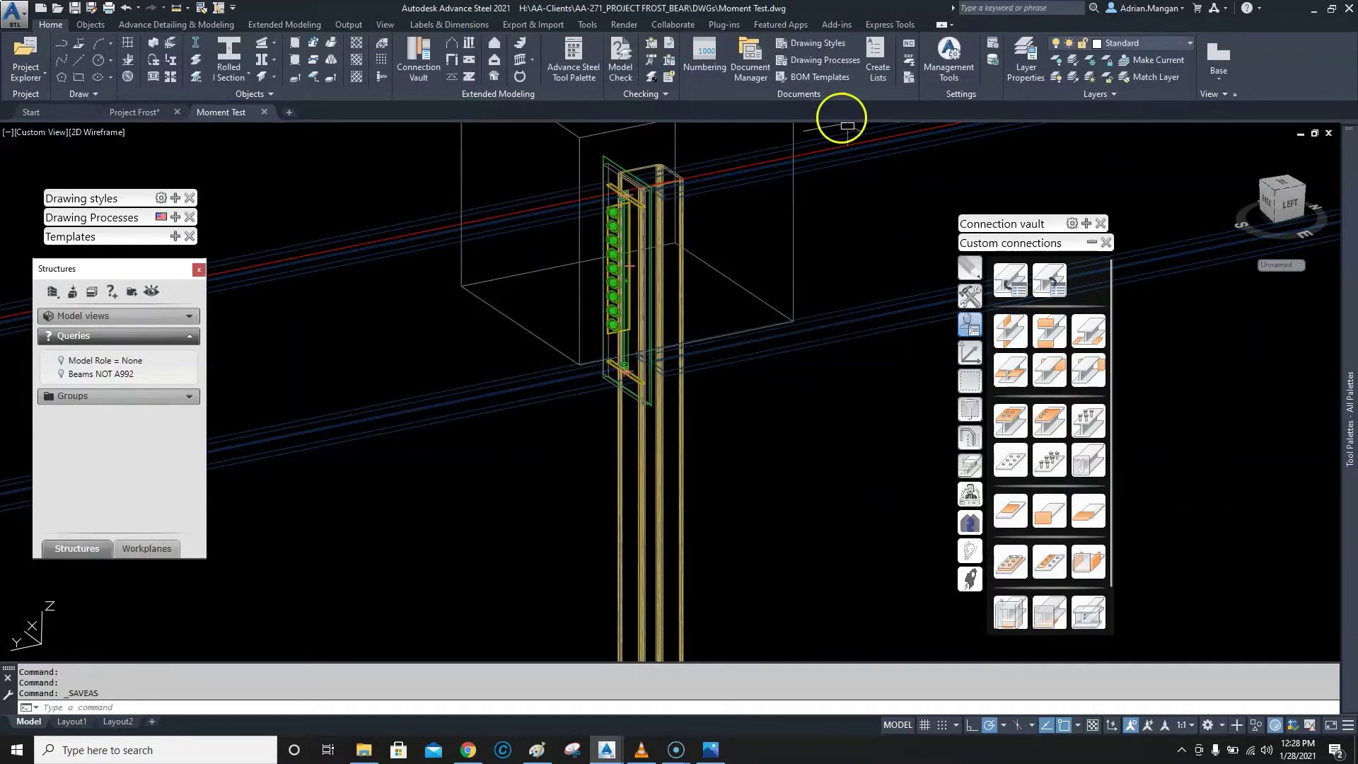
- Start a two-beam user template with the column and left beam as input members
{"action": "left_click", "coordinate": [1023, 282]}
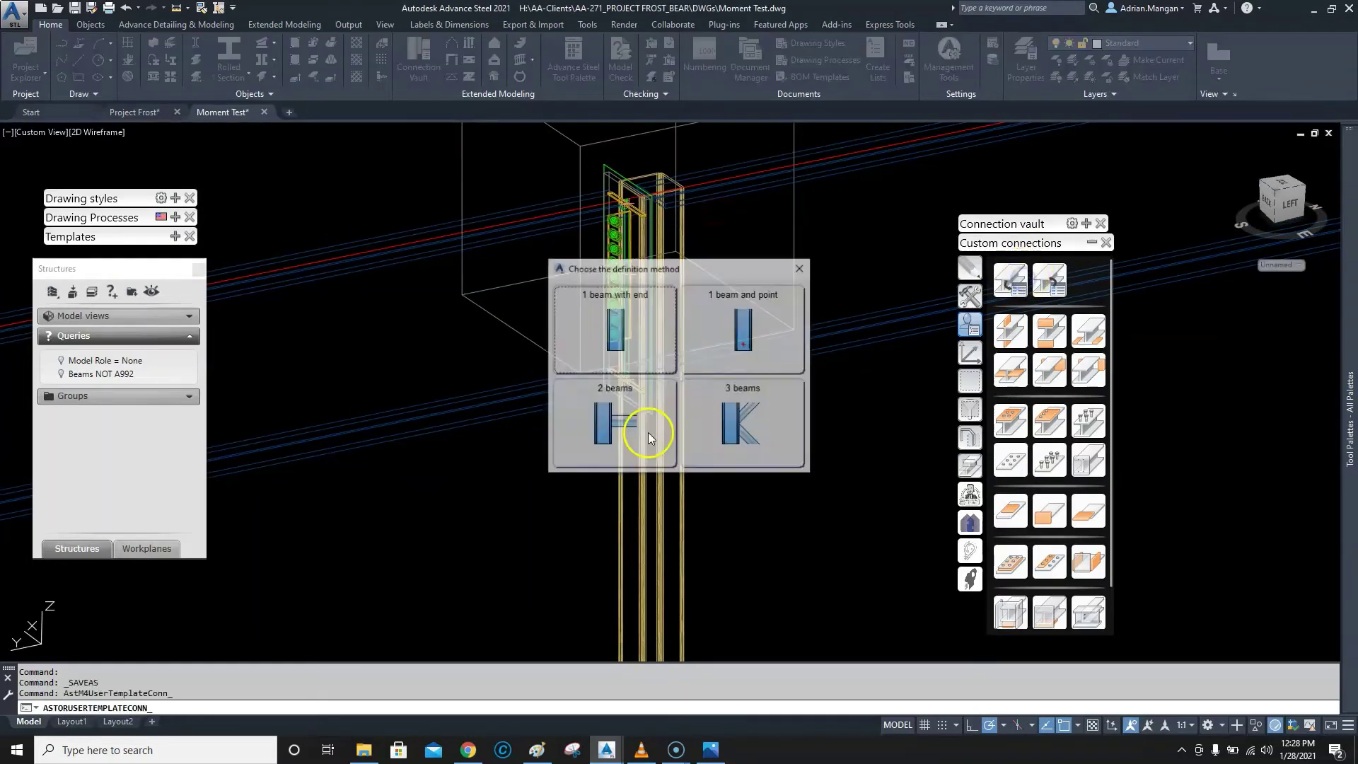
{"action": "left_click", "coordinate": [646, 424]}
{"action": "left_click", "coordinate": [641, 477]}
{"action": "right_click", "coordinate": [641, 478]}
{"action": "left_click", "coordinate": [550, 408]}
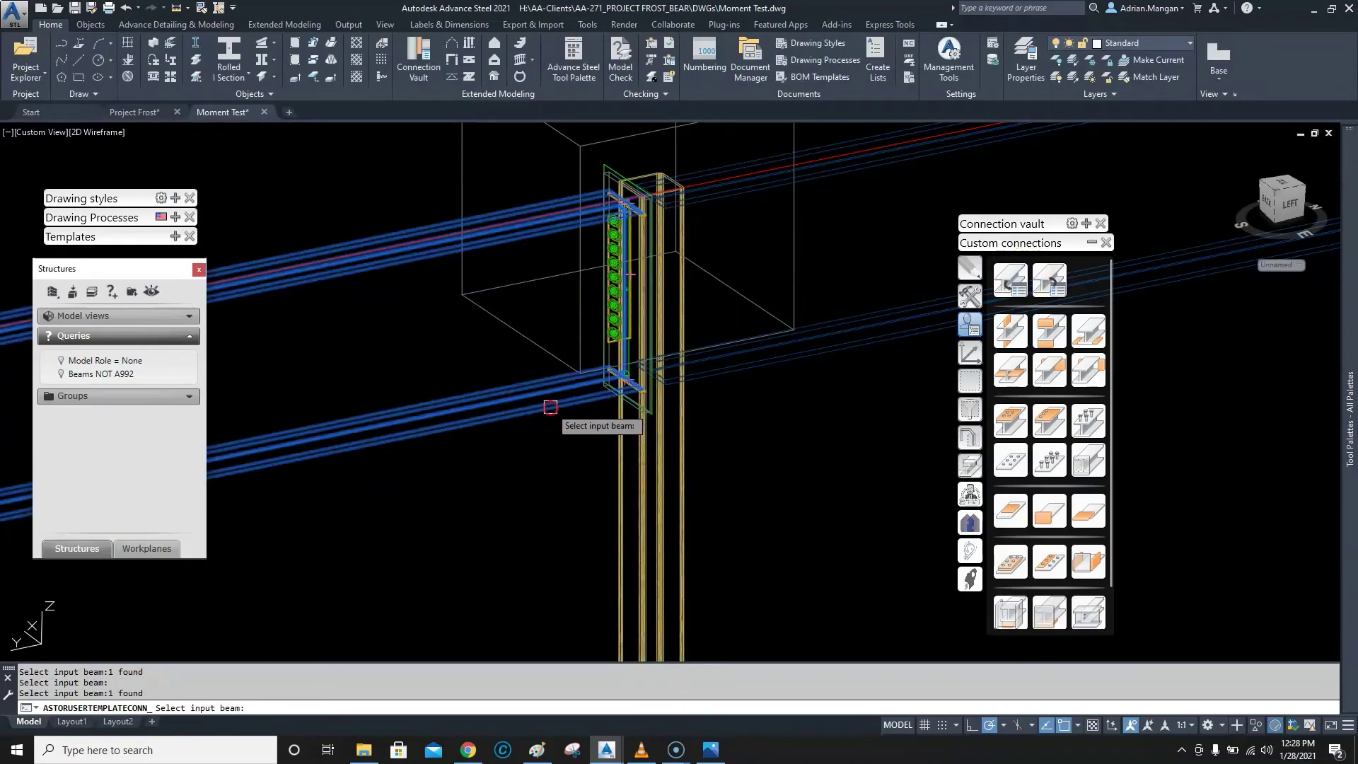
{"action": "key", "text": "Return"}
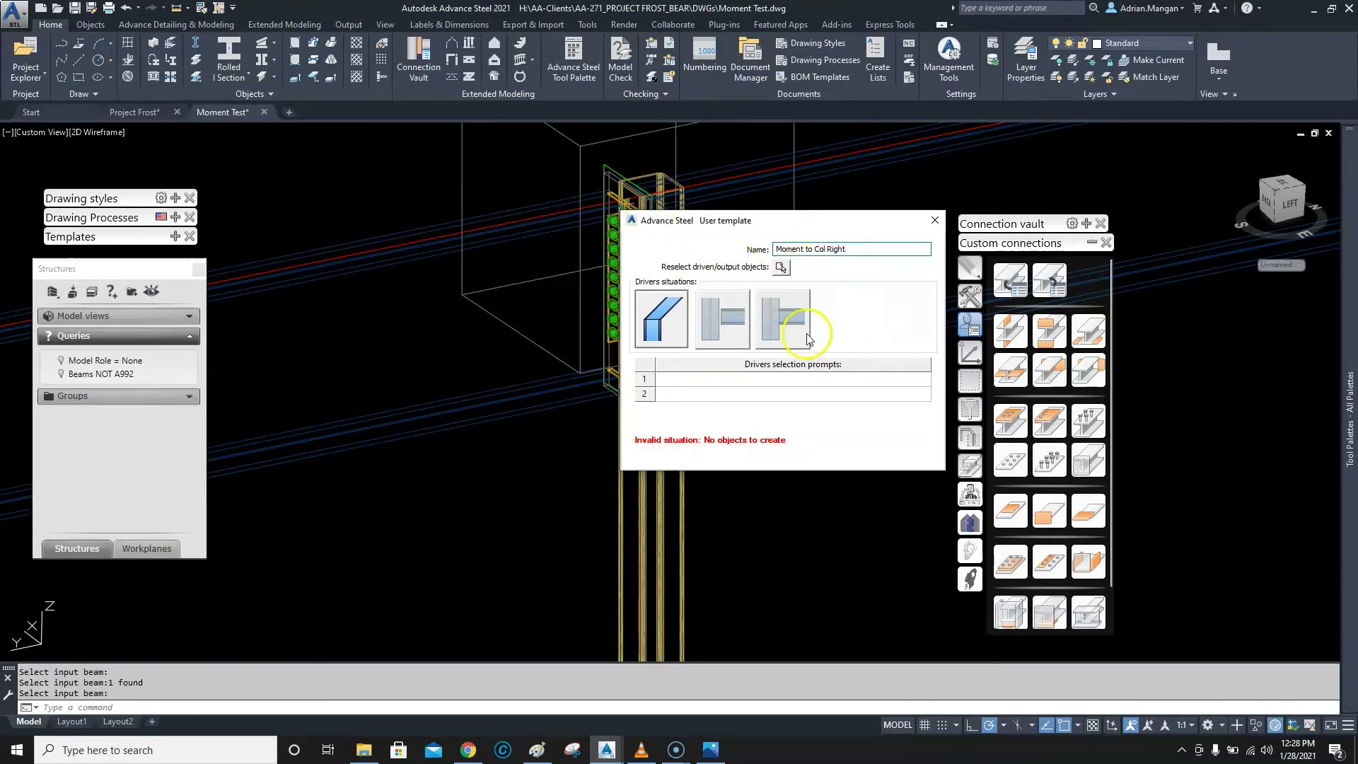
- Reselect the template's created objects by windowing the 18 connection parts
{"action": "left_click", "coordinate": [782, 267]}
{"action": "left_click", "coordinate": [554, 147]}
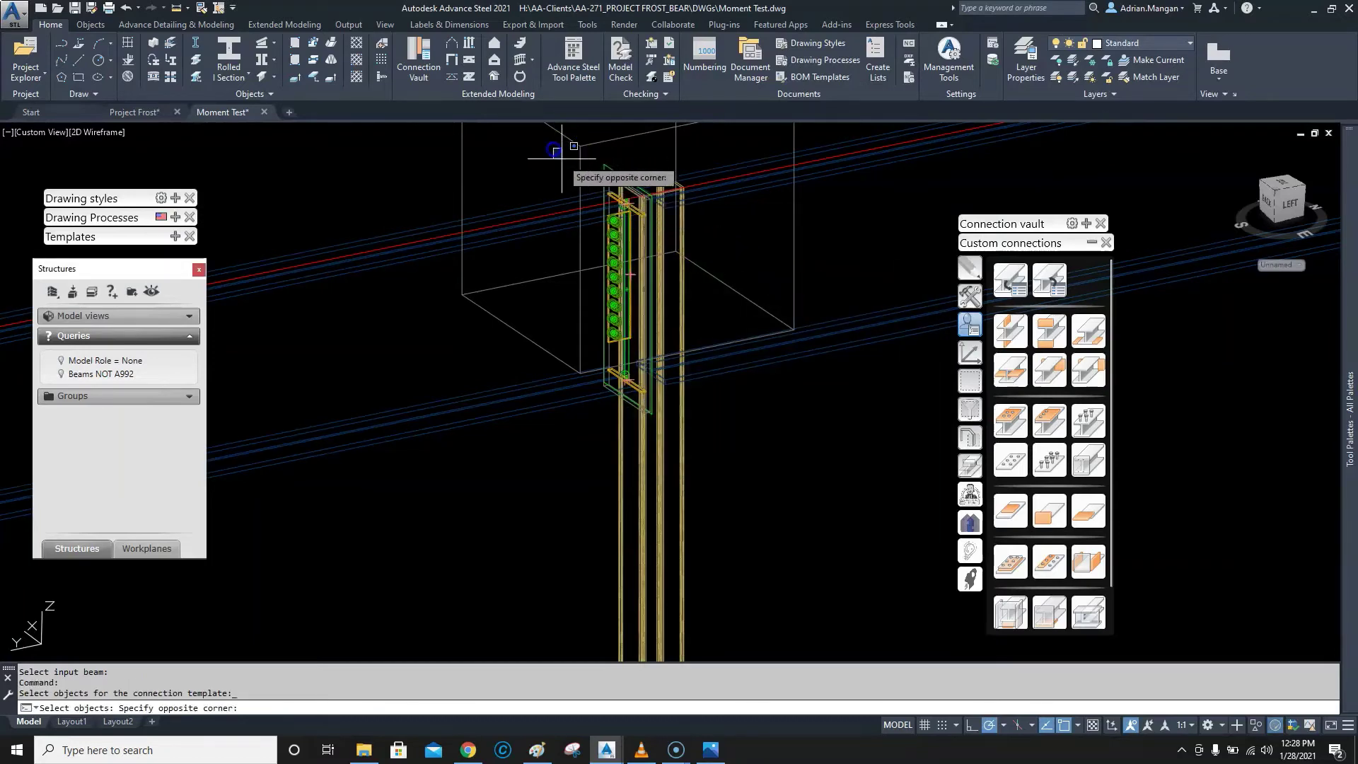
{"action": "left_click", "coordinate": [705, 424]}
{"action": "scroll", "coordinate": [615, 213], "scroll_direction": "up", "scroll_amount": 3}
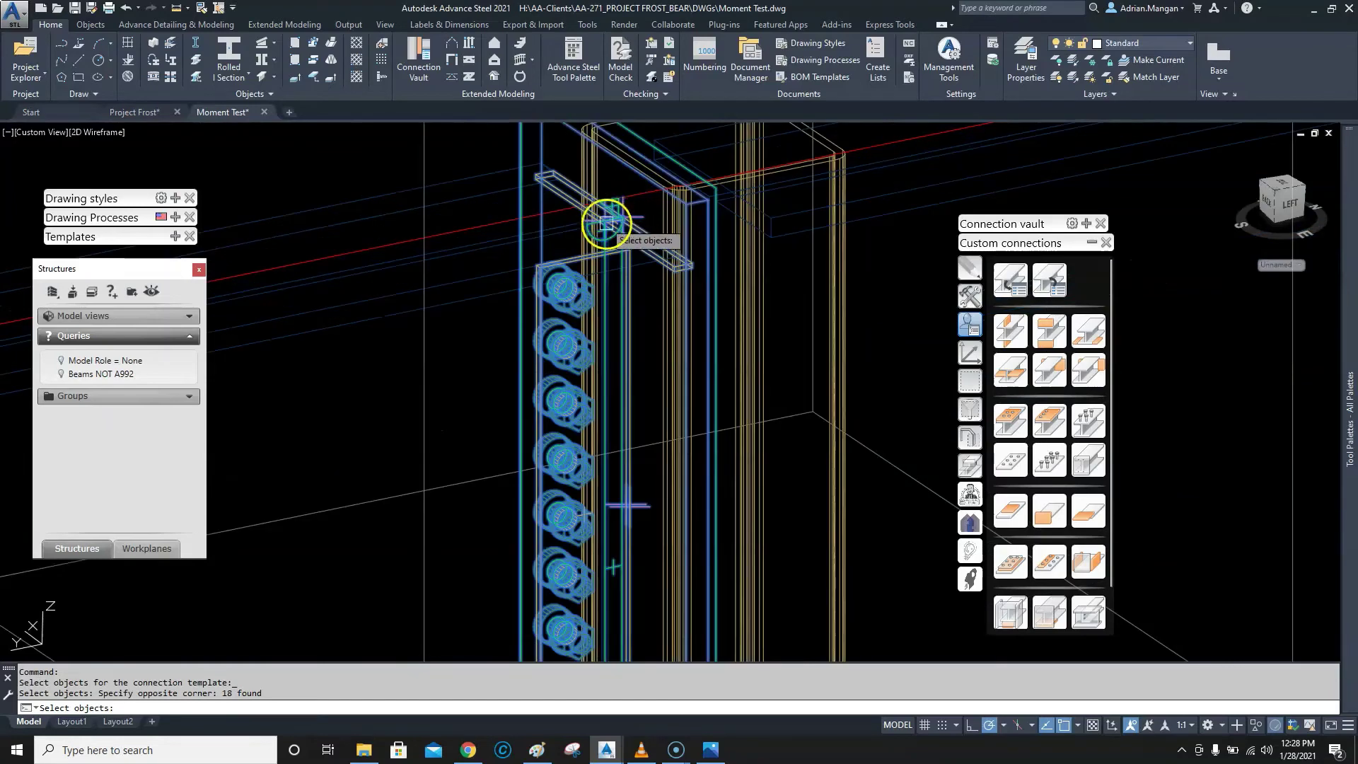
{"action": "scroll", "coordinate": [605, 235], "scroll_direction": "down", "scroll_amount": 2}
{"action": "scroll", "coordinate": [613, 244], "scroll_direction": "up", "scroll_amount": 2}
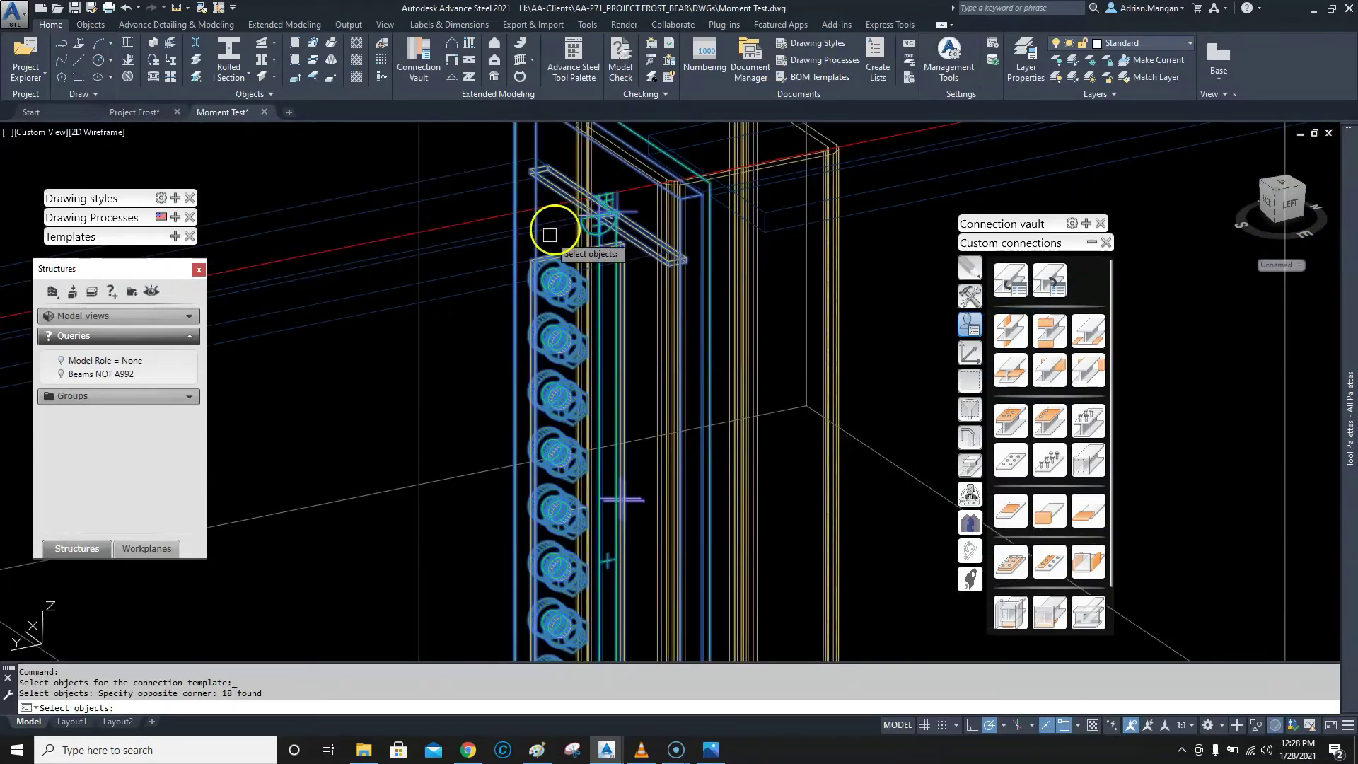
{"action": "scroll", "coordinate": [576, 236], "scroll_direction": "down", "scroll_amount": 2}
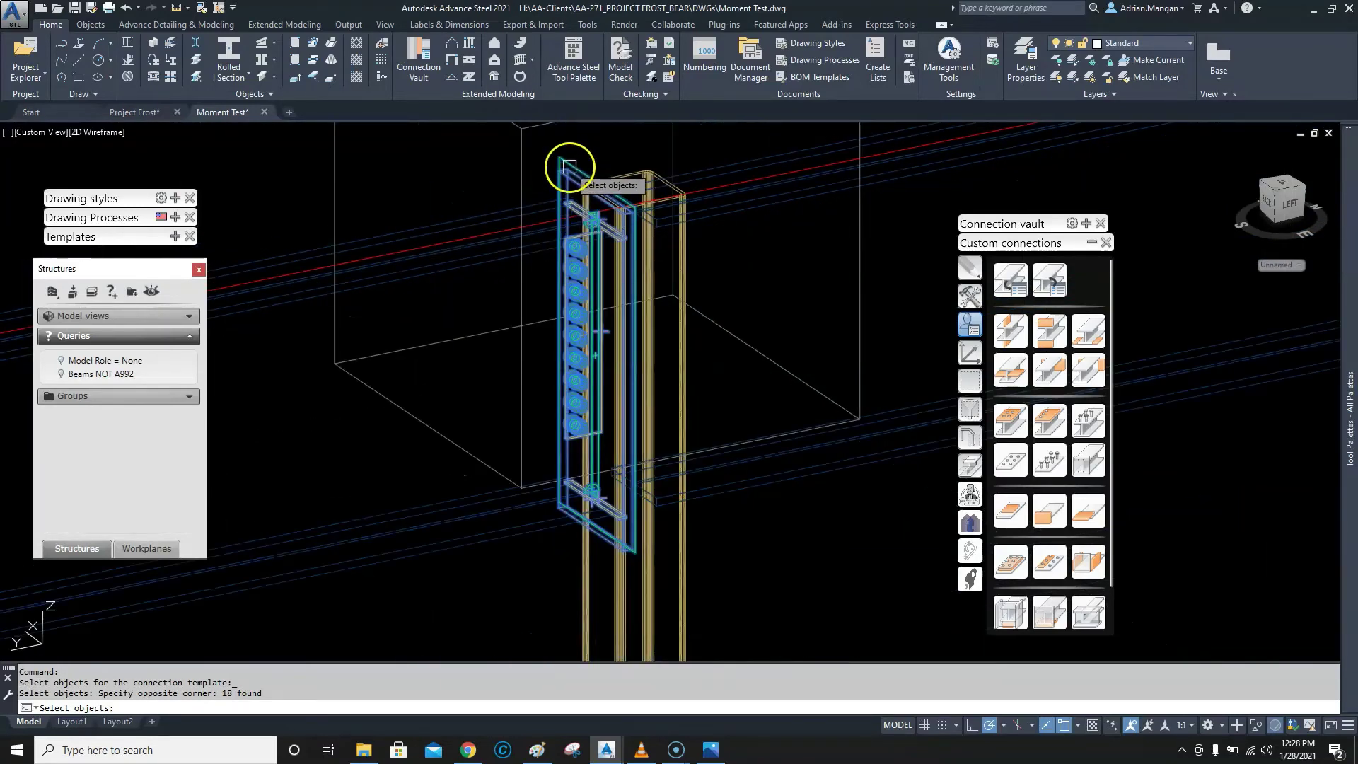
{"action": "scroll", "coordinate": [607, 237], "scroll_direction": "up", "scroll_amount": 3}
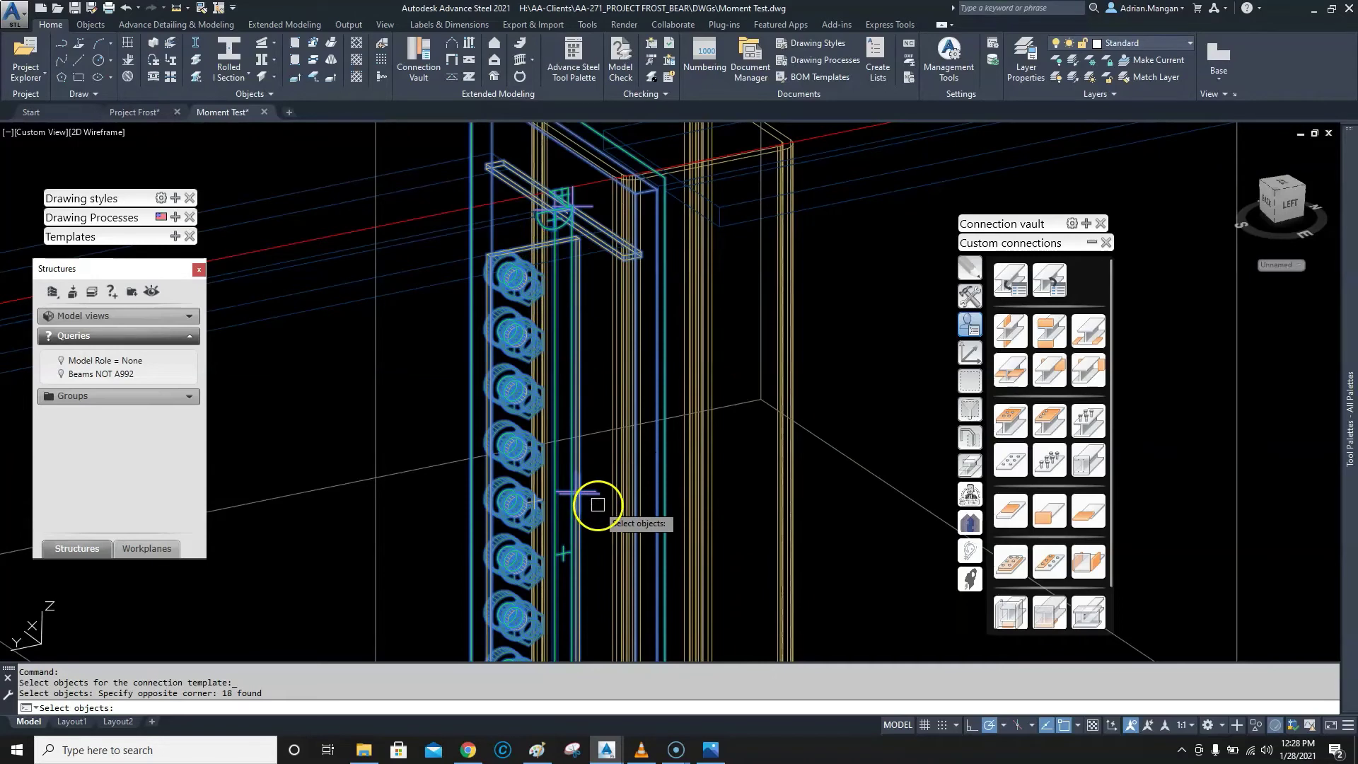
{"action": "scroll", "coordinate": [598, 504], "scroll_direction": "down", "scroll_amount": 5}
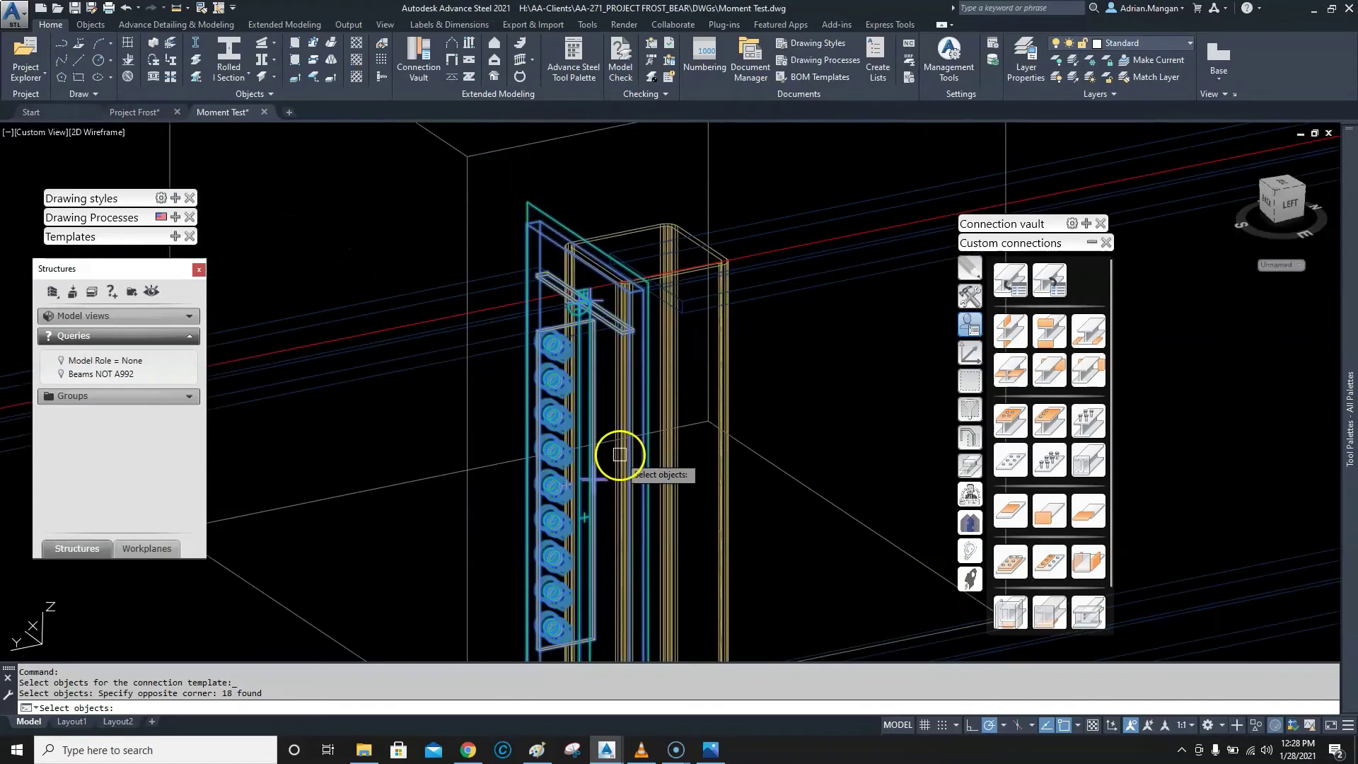
{"action": "key", "text": "Return"}
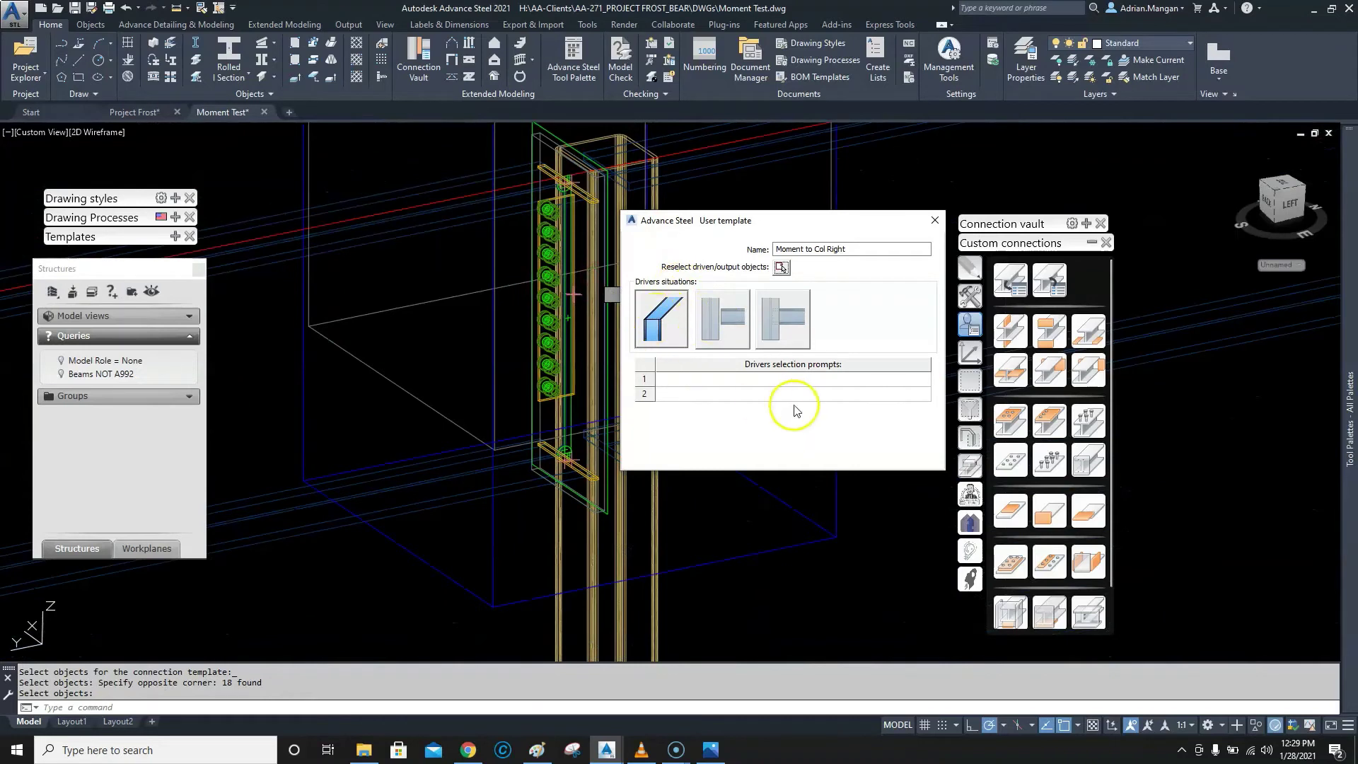
- Enter Column and Beam as the driver selection prompts and close the template dialog
{"action": "left_click", "coordinate": [805, 380]}
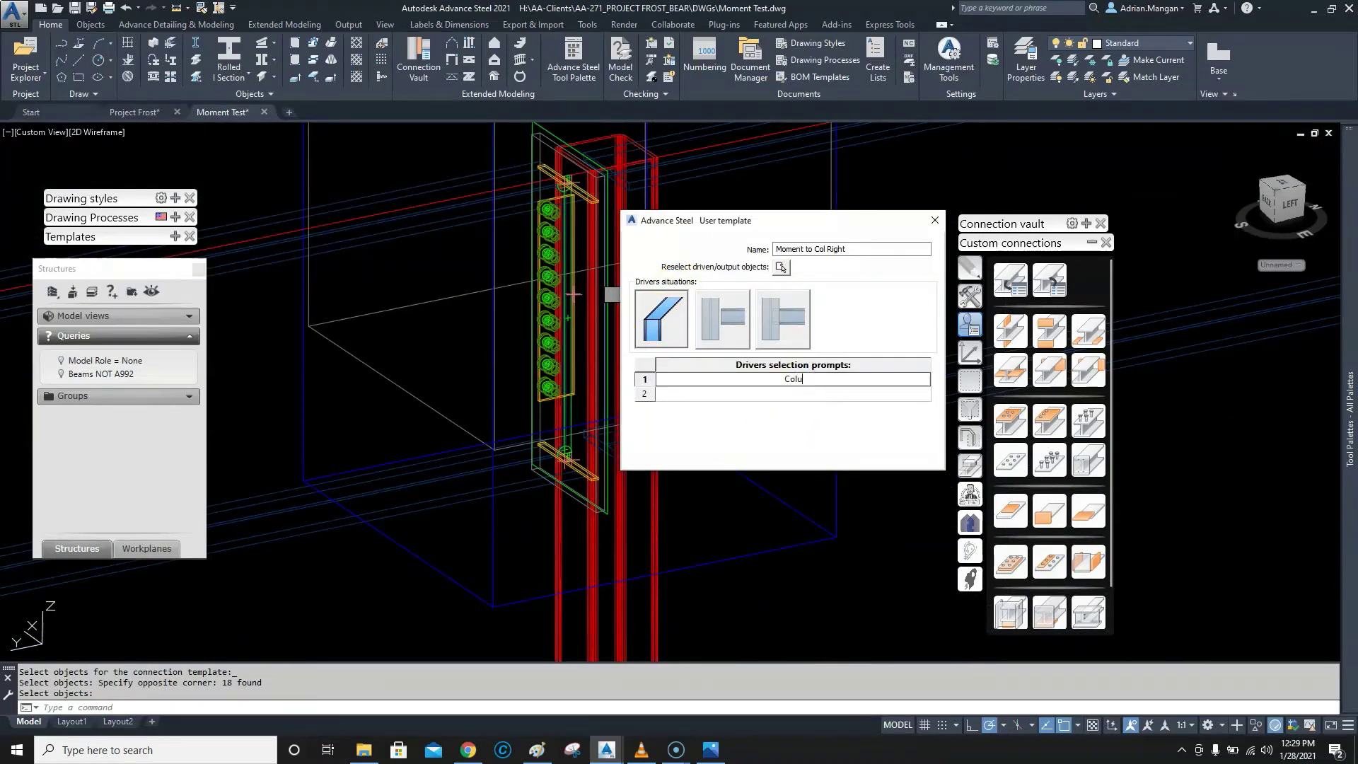
{"action": "type", "text": "Column"}
{"action": "left_click", "coordinate": [801, 397]}
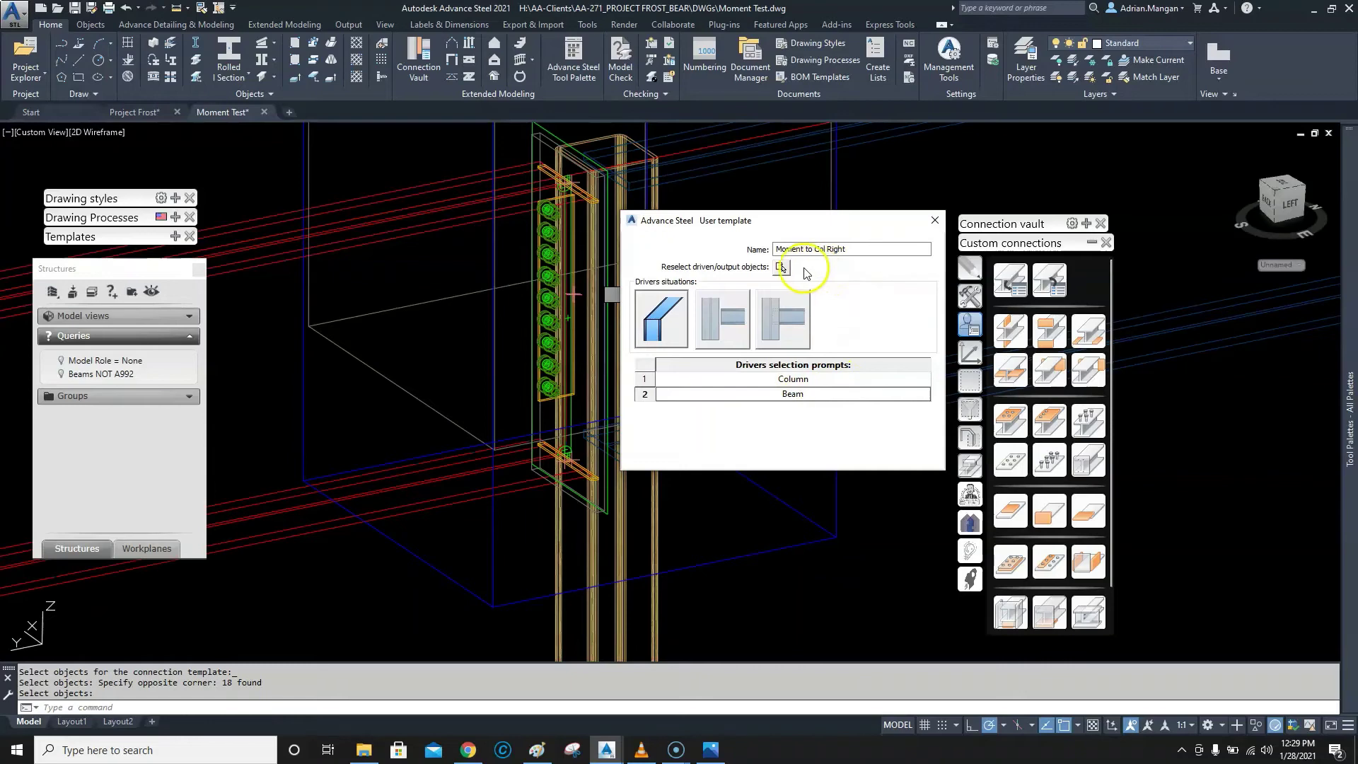
{"action": "left_click", "coordinate": [935, 221]}
- Pan and orbit the model to frame the next handrail column
{"action": "scroll", "coordinate": [637, 312], "scroll_direction": "down", "scroll_amount": 4}
{"action": "middle_click_drag", "start_coordinate": [722, 247], "coordinate": [206, 410]}
{"action": "scroll", "coordinate": [533, 344], "scroll_direction": "up", "scroll_amount": 4}
{"action": "scroll", "coordinate": [640, 247], "scroll_direction": "up", "scroll_amount": 5}
{"action": "middle_click_drag", "start_coordinate": [627, 261], "coordinate": [609, 275], "text": "shift"}
{"action": "middle_click_drag", "start_coordinate": [576, 337], "coordinate": [803, 152]}
{"action": "scroll", "coordinate": [747, 233], "scroll_direction": "down", "scroll_amount": 2}
{"action": "middle_click_drag", "start_coordinate": [746, 205], "coordinate": [656, 193]}
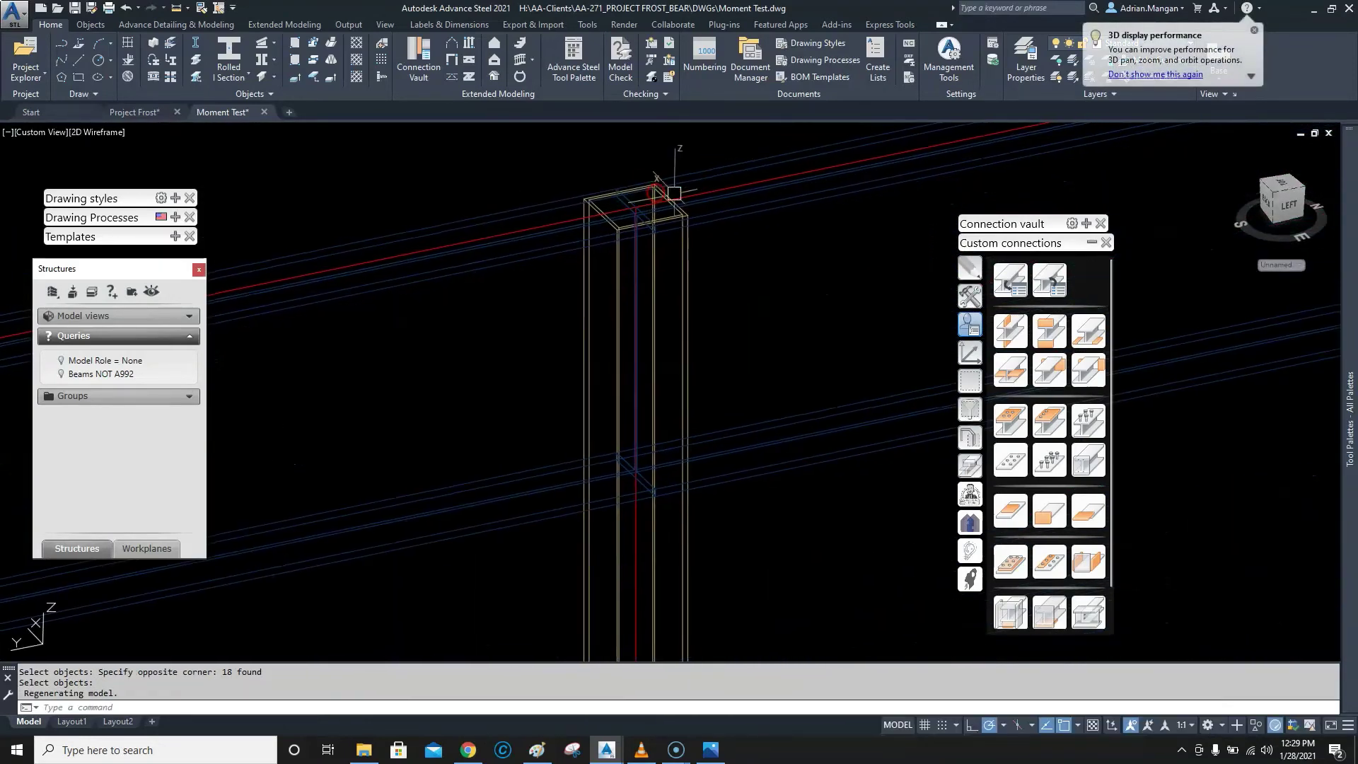
- Apply the Moment to Col Right template to another column and beam with default values
{"action": "left_click", "coordinate": [1049, 280]}
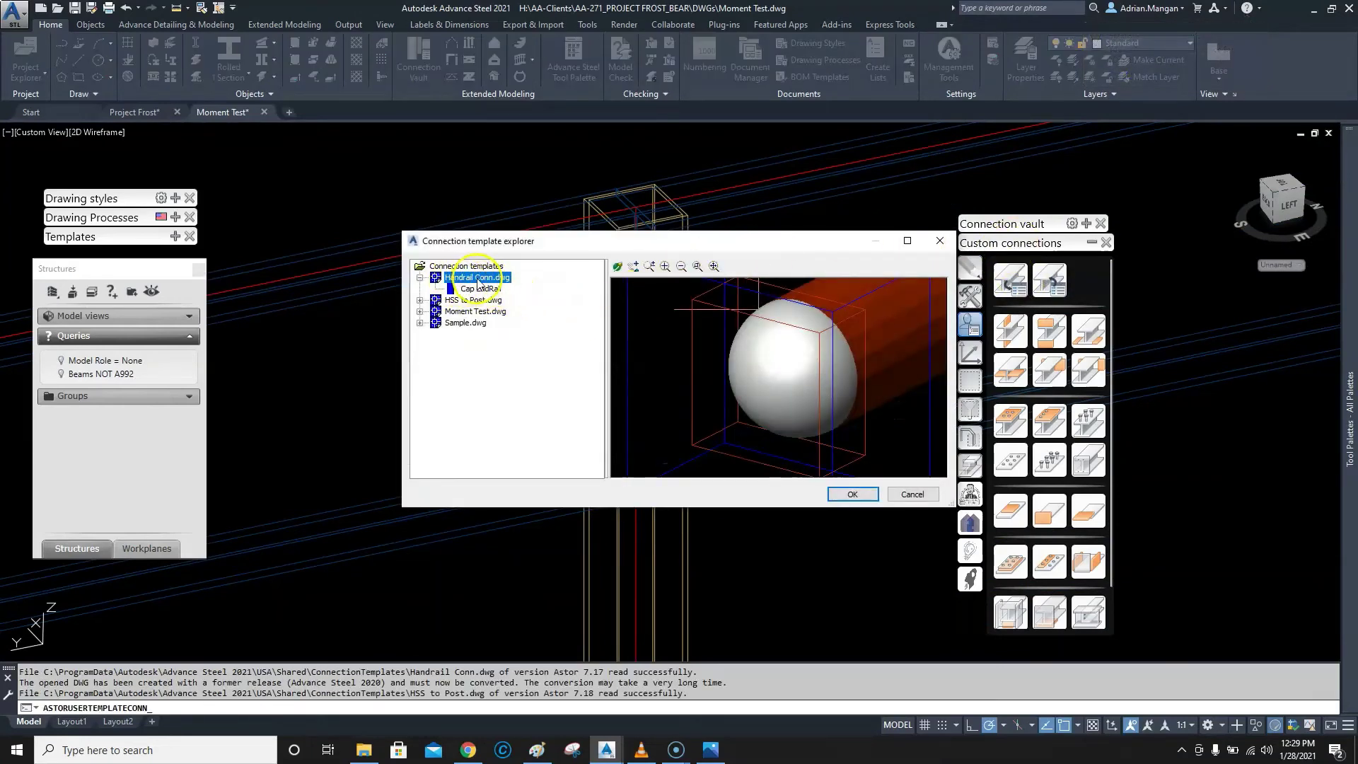
{"action": "left_click", "coordinate": [450, 313]}
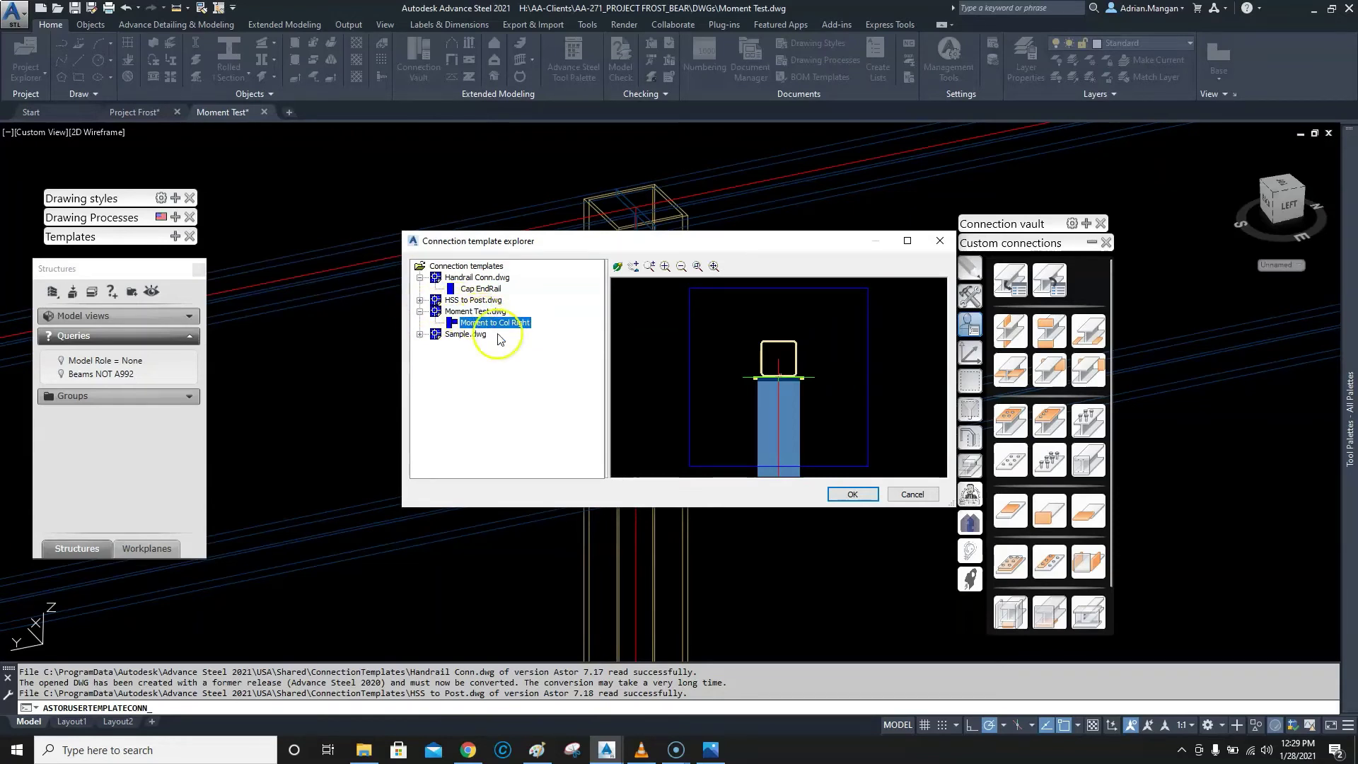
{"action": "scroll", "coordinate": [818, 388], "scroll_direction": "up", "scroll_amount": 3}
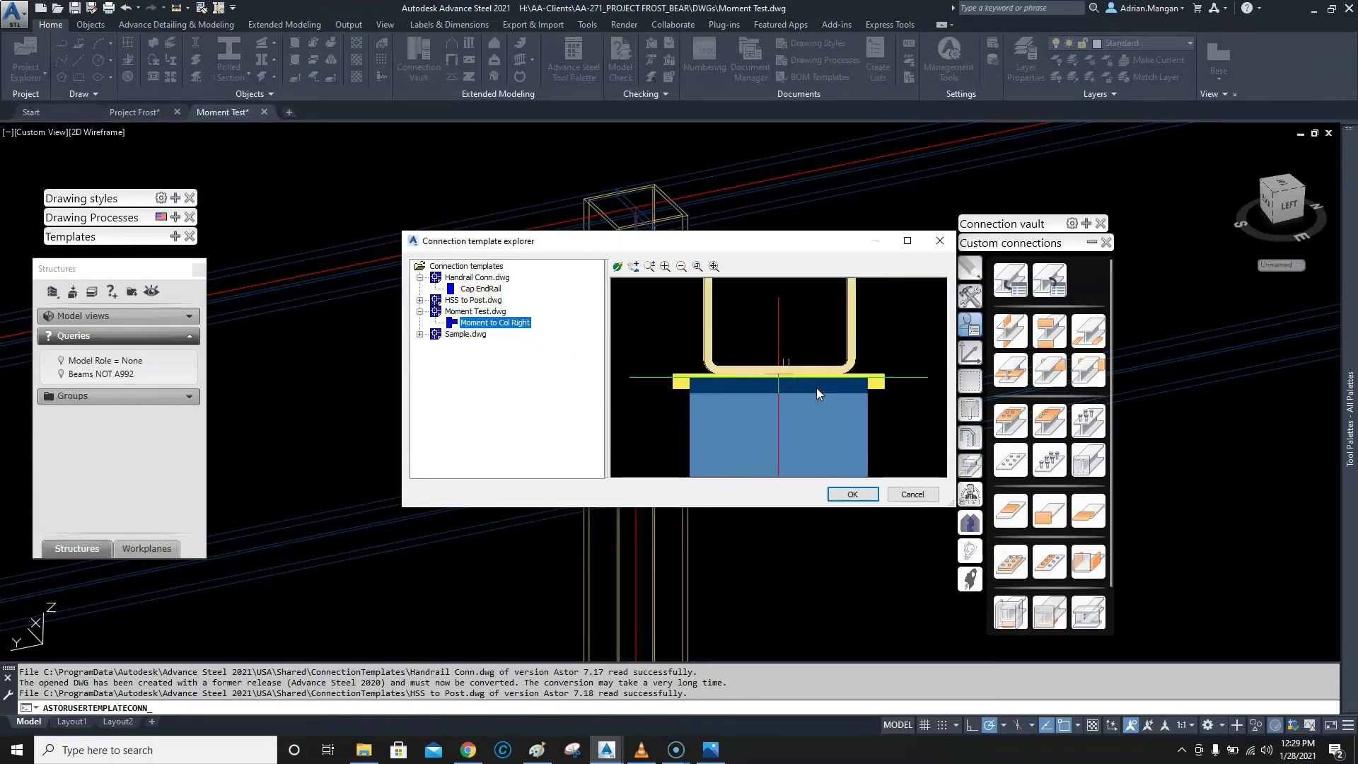
{"action": "scroll", "coordinate": [768, 397], "scroll_direction": "down", "scroll_amount": 1}
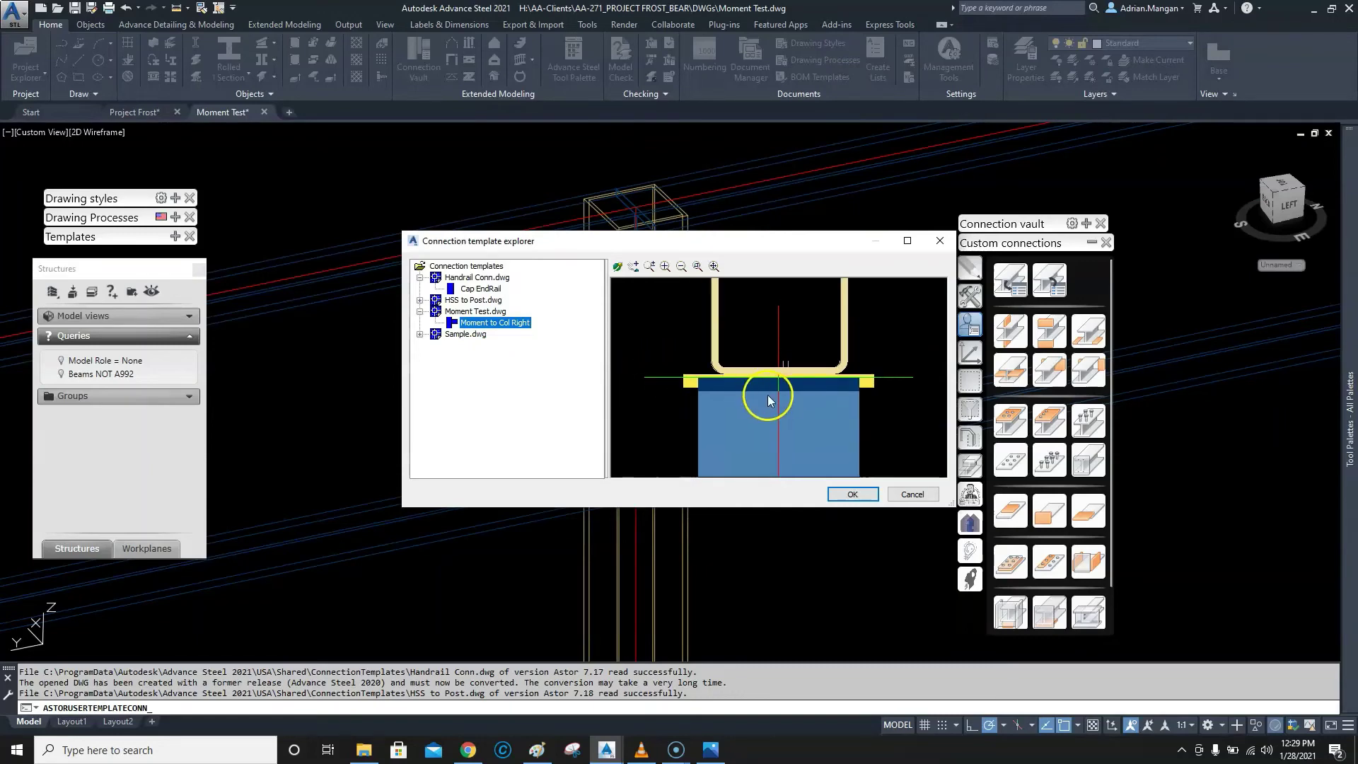
{"action": "scroll", "coordinate": [769, 396], "scroll_direction": "down", "scroll_amount": 2}
{"action": "left_click", "coordinate": [856, 494]}
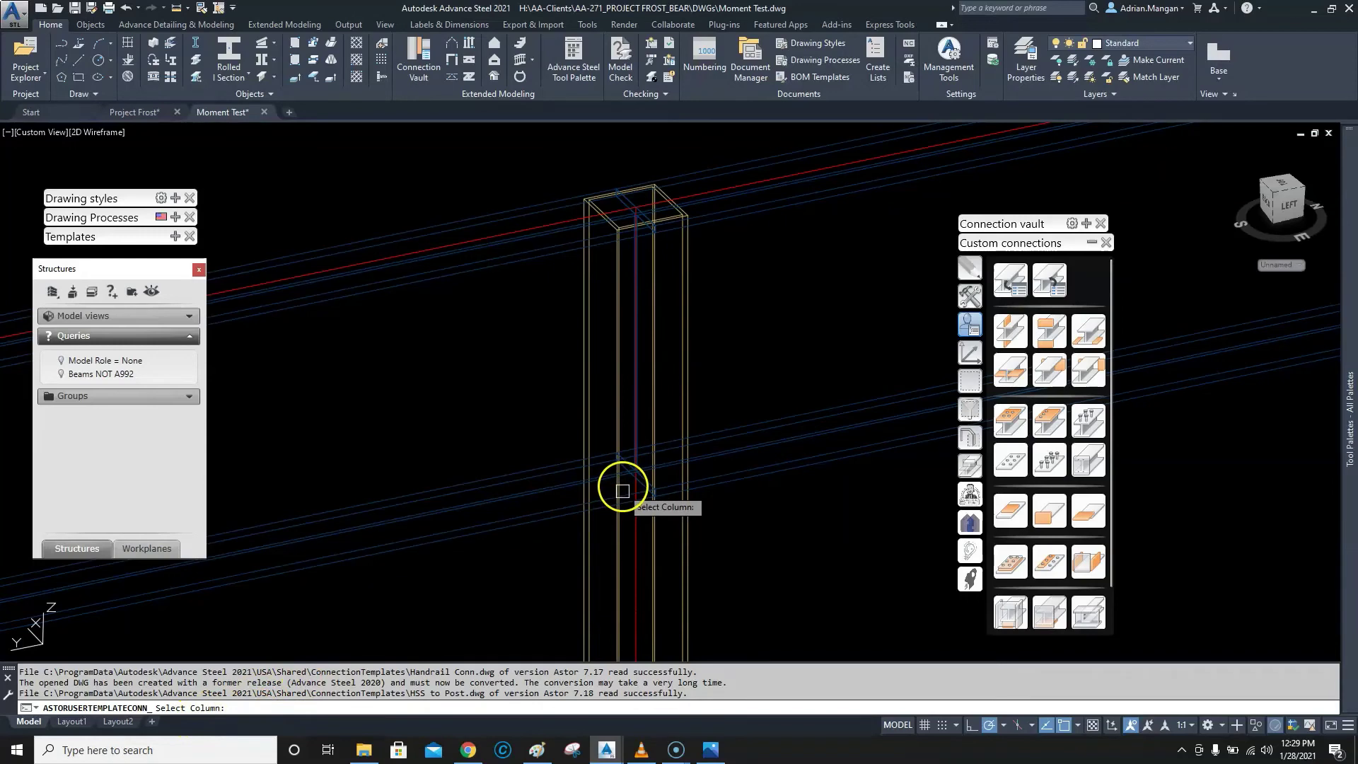
{"action": "left_click", "coordinate": [617, 544]}
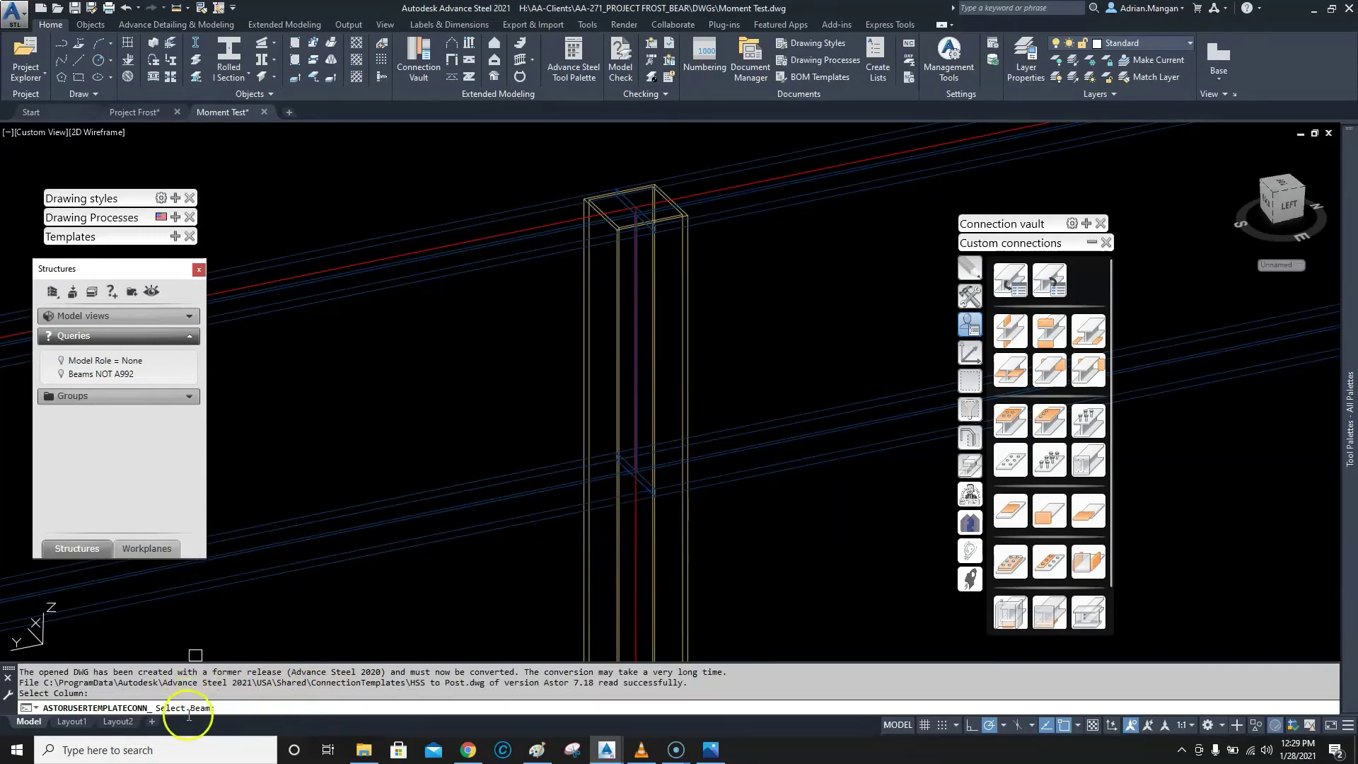
{"action": "left_click", "coordinate": [507, 251]}
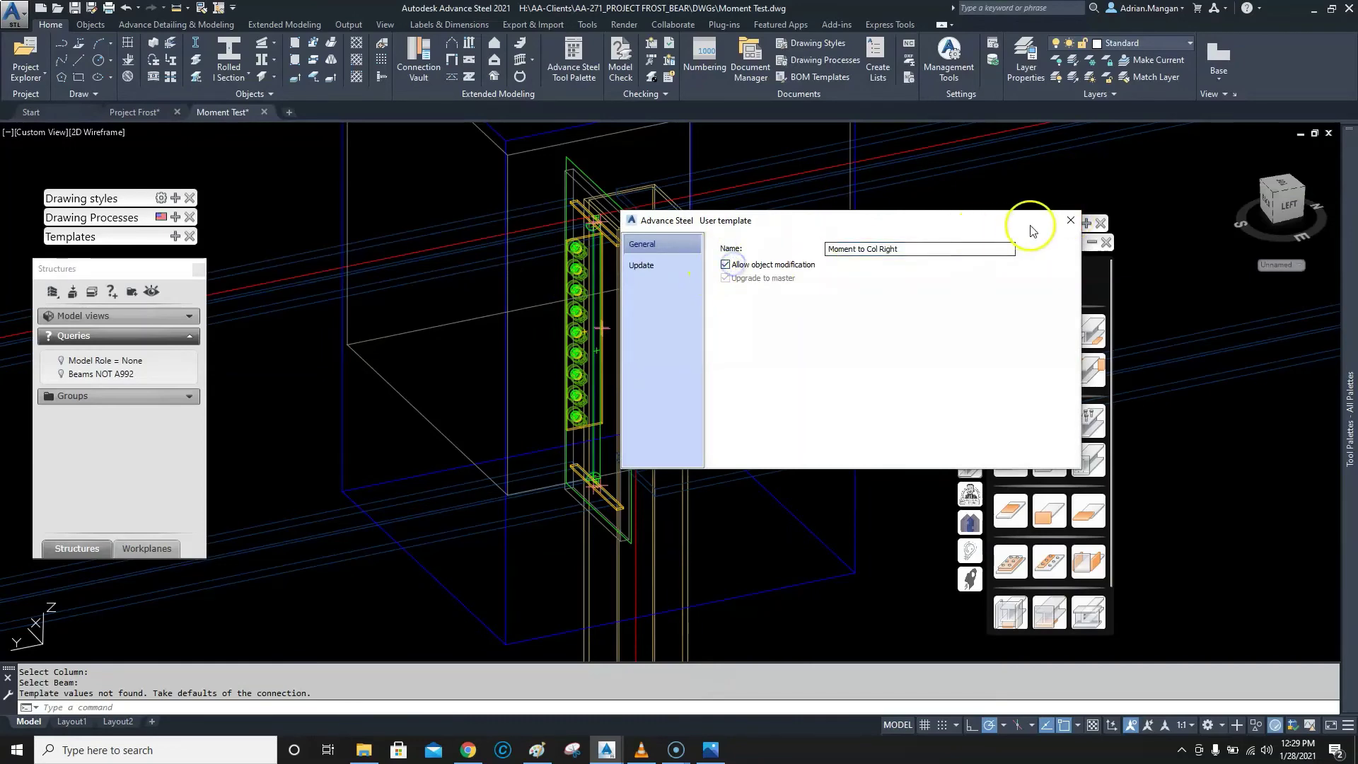
{"action": "left_click", "coordinate": [1071, 220]}
- Shade the view, select the existing moment connection, and bring up the connection tools
{"action": "left_click", "coordinate": [120, 134]}
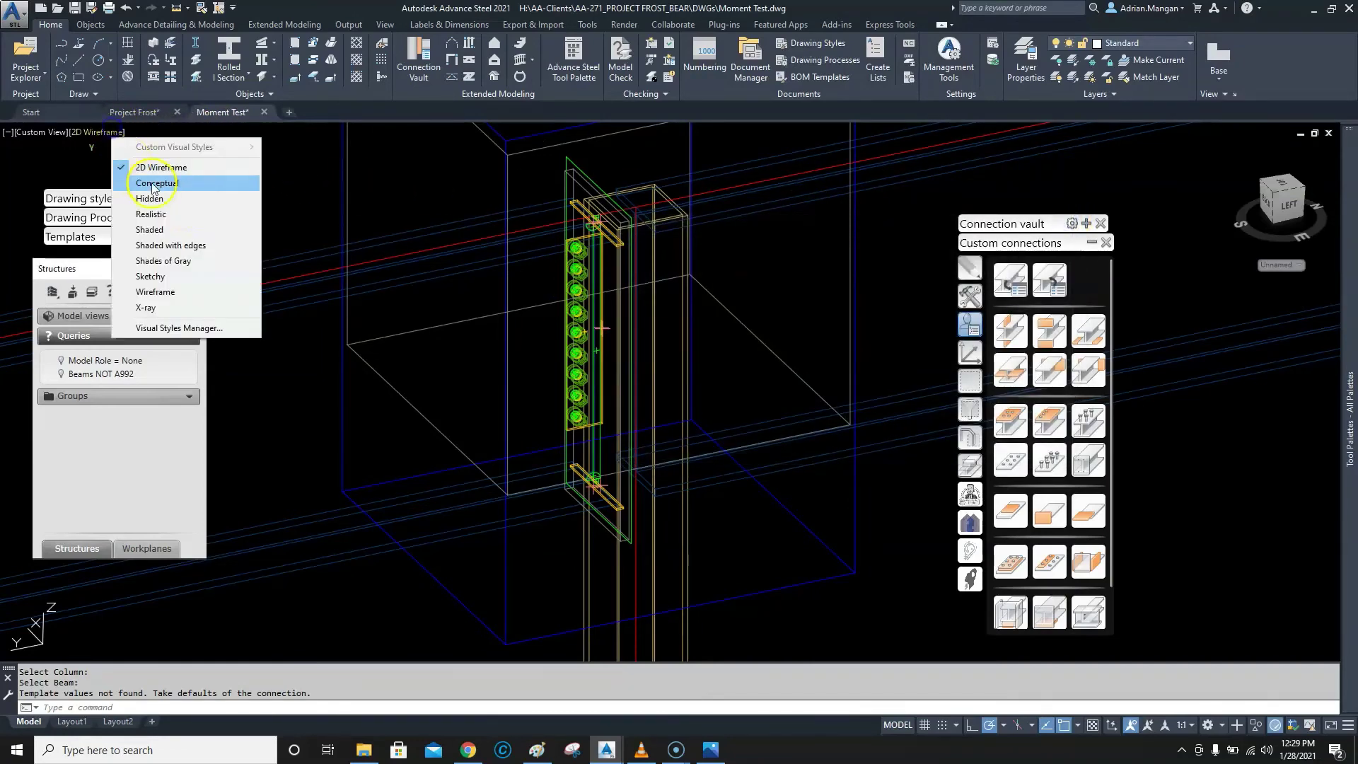
{"action": "left_click", "coordinate": [189, 229]}
{"action": "middle_click_drag", "start_coordinate": [622, 338], "coordinate": [579, 370], "text": "shift"}
{"action": "scroll", "coordinate": [621, 326], "scroll_direction": "down", "scroll_amount": 4}
{"action": "scroll", "coordinate": [599, 339], "scroll_direction": "up", "scroll_amount": 3}
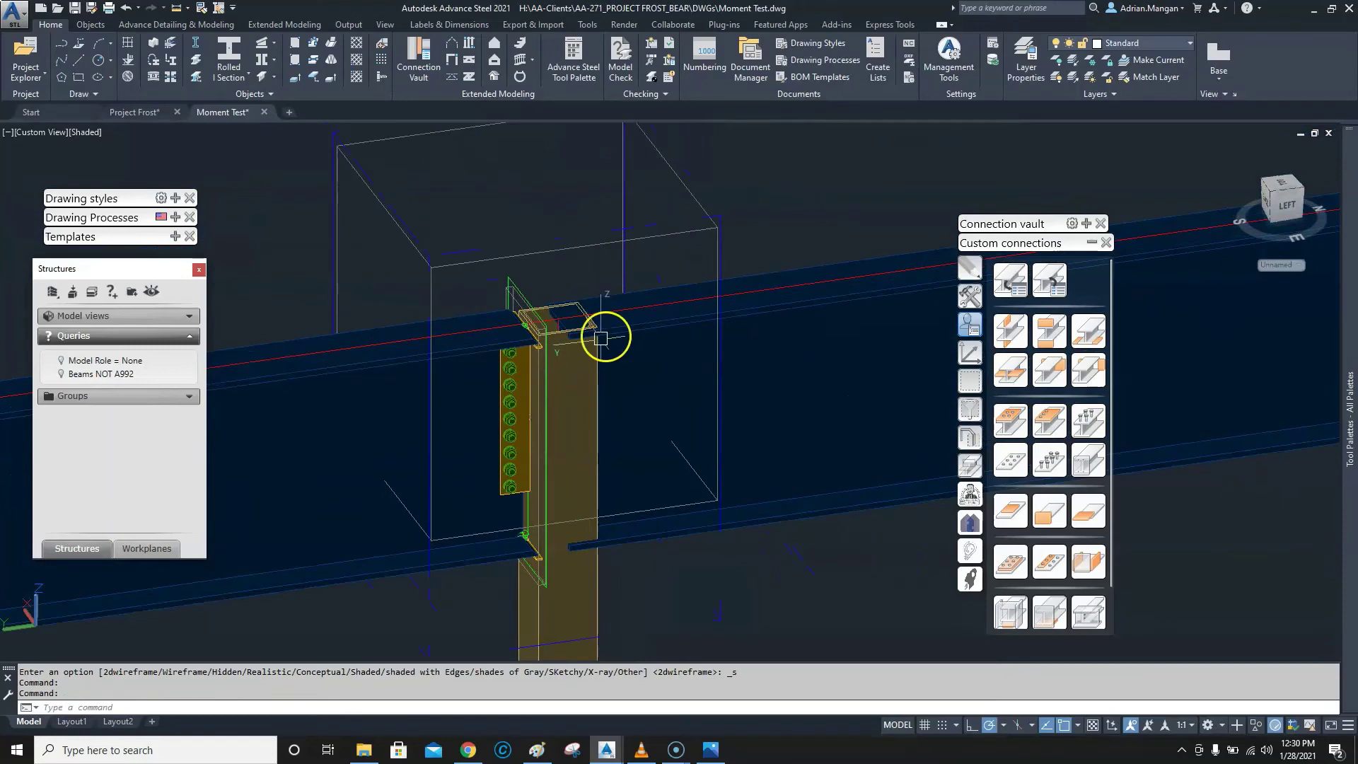
{"action": "scroll", "coordinate": [622, 311], "scroll_direction": "down", "scroll_amount": 5}
{"action": "scroll", "coordinate": [636, 312], "scroll_direction": "up", "scroll_amount": 5}
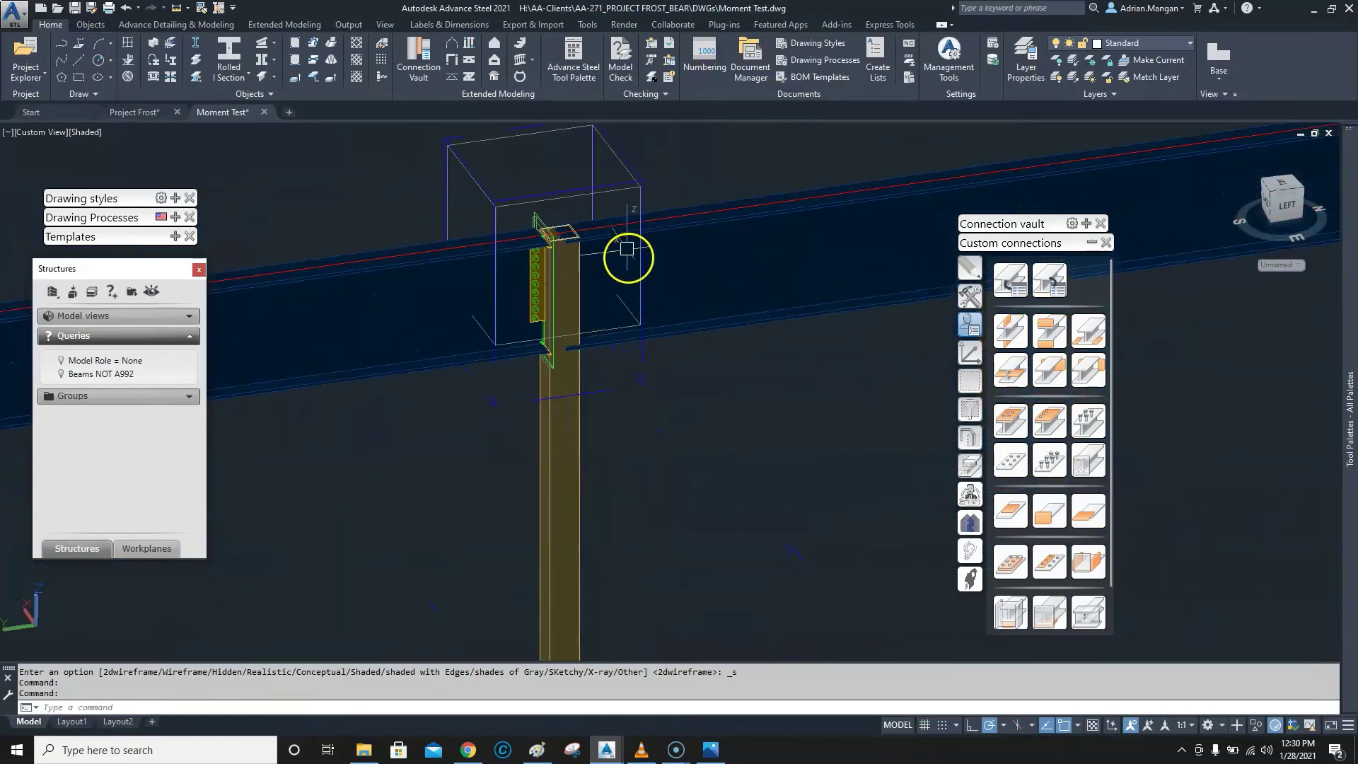
{"action": "left_click", "coordinate": [609, 181]}
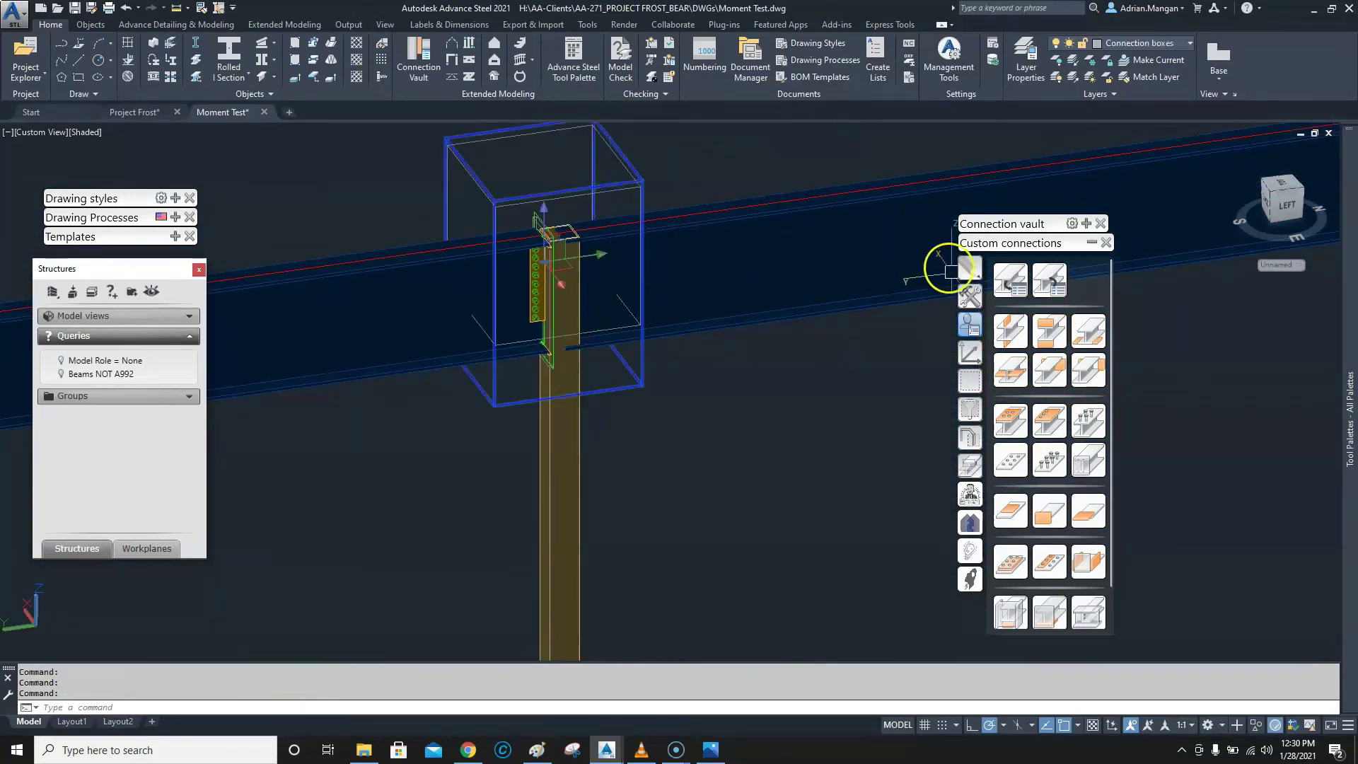
{"action": "left_click", "coordinate": [969, 298]}
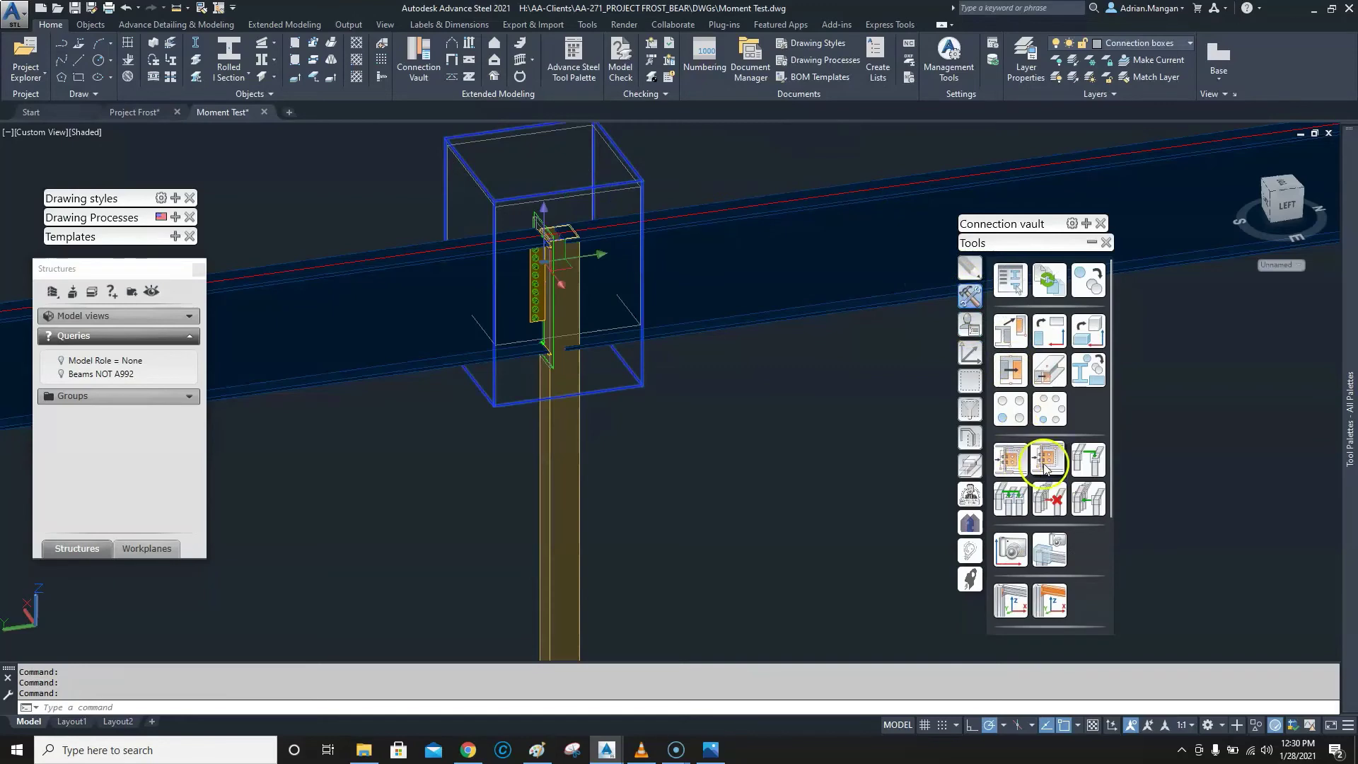
- Transfer the connection as slave, picking each handrail column and its beam along the rail
{"action": "left_click", "coordinate": [1096, 461]}
{"action": "scroll", "coordinate": [736, 304], "scroll_direction": "down", "scroll_amount": 5}
{"action": "scroll", "coordinate": [495, 315], "scroll_direction": "up", "scroll_amount": 6}
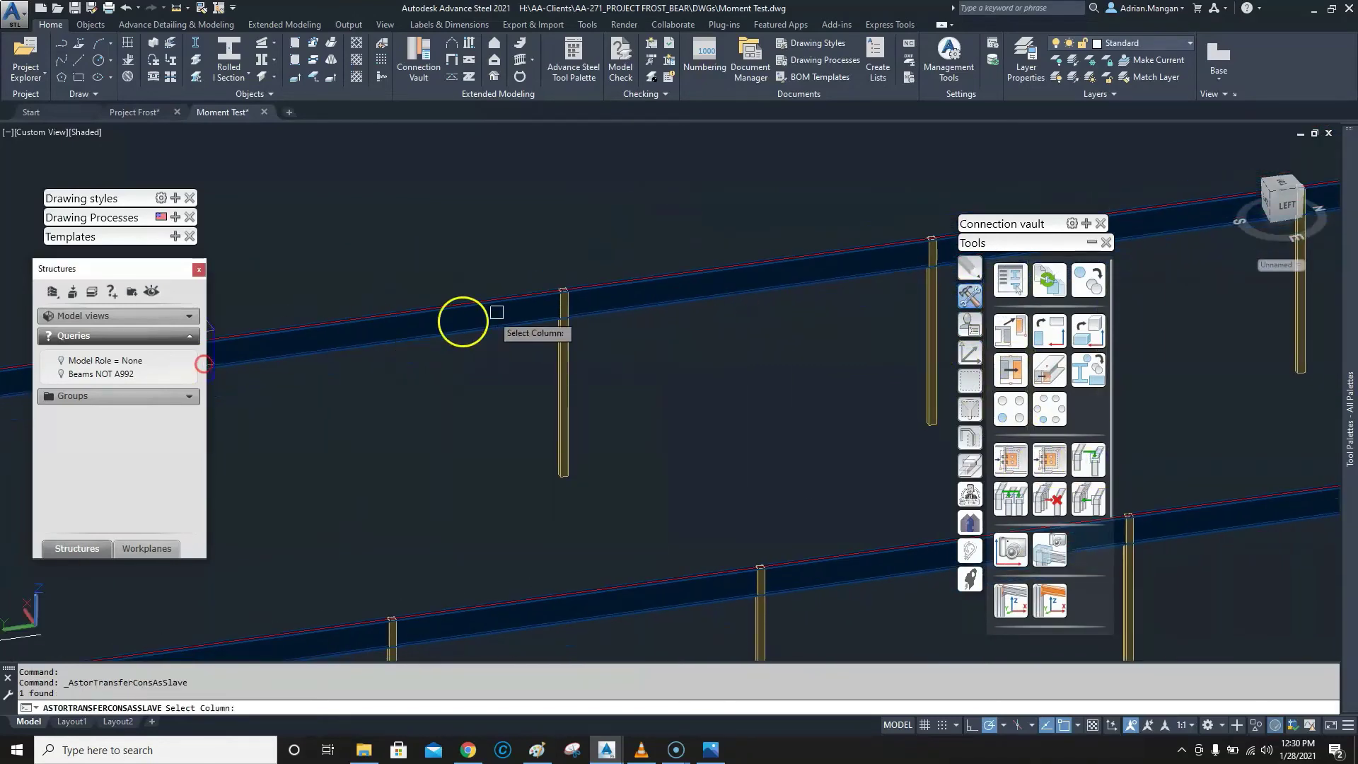
{"action": "left_click", "coordinate": [618, 397]}
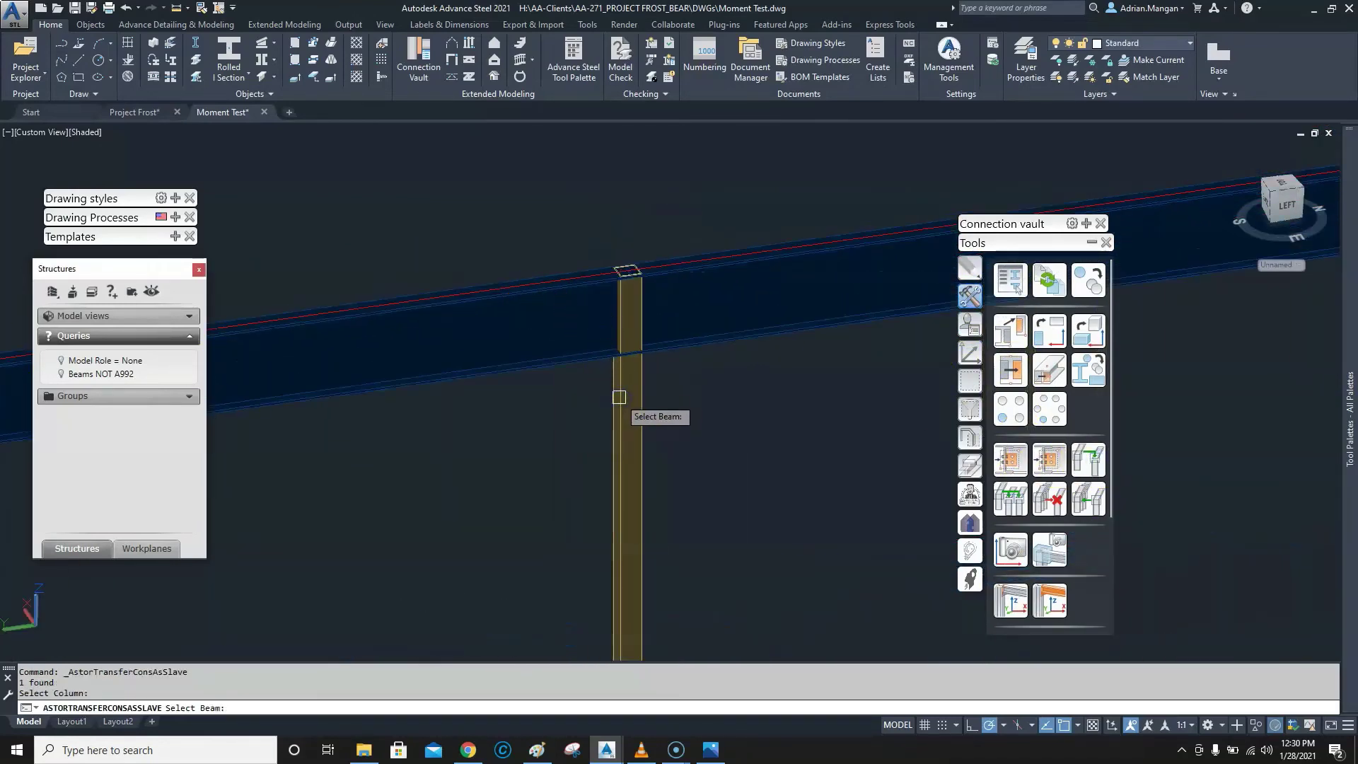
{"action": "left_click", "coordinate": [566, 354]}
{"action": "scroll", "coordinate": [636, 341], "scroll_direction": "down", "scroll_amount": 3}
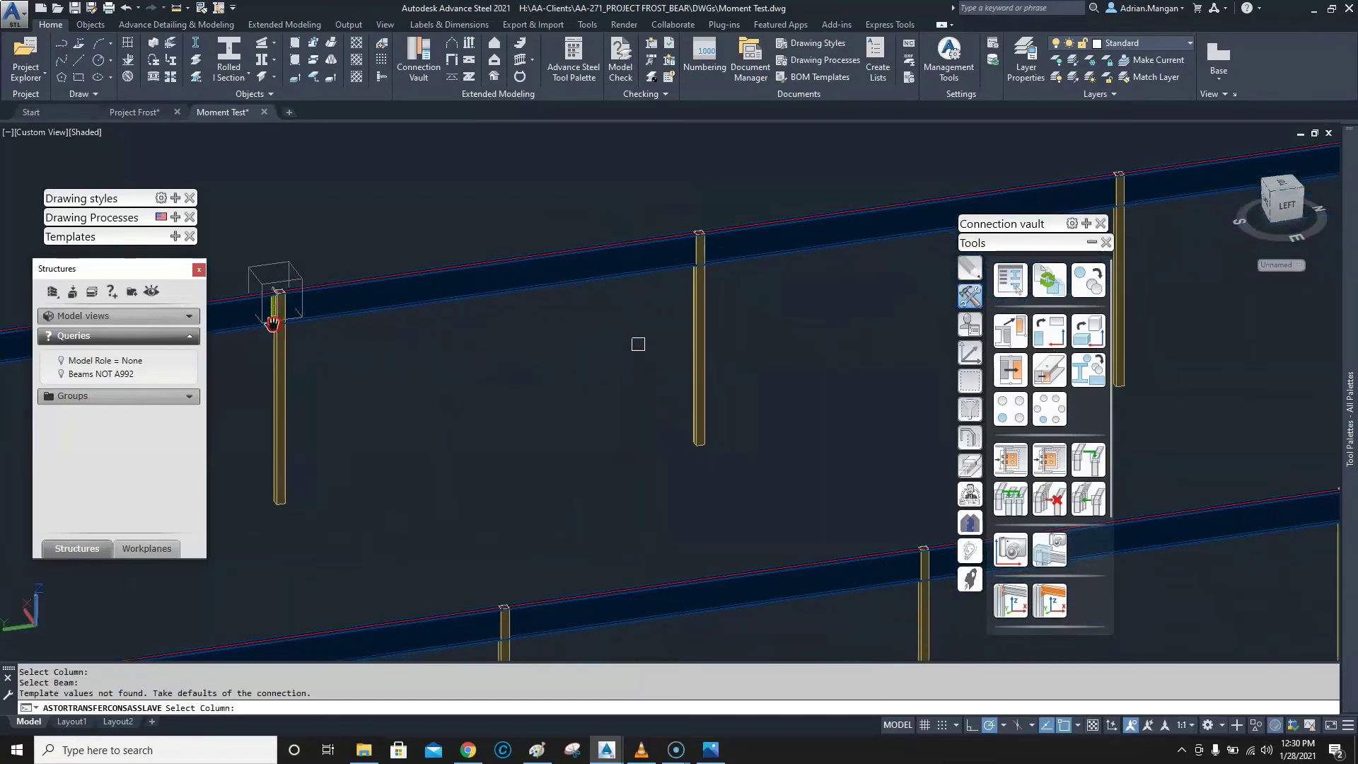
{"action": "left_click", "coordinate": [697, 284]}
{"action": "left_click", "coordinate": [637, 262]}
{"action": "middle_click_drag", "start_coordinate": [758, 290], "coordinate": [374, 302]}
{"action": "left_click", "coordinate": [733, 232]}
{"action": "left_click", "coordinate": [710, 218]}
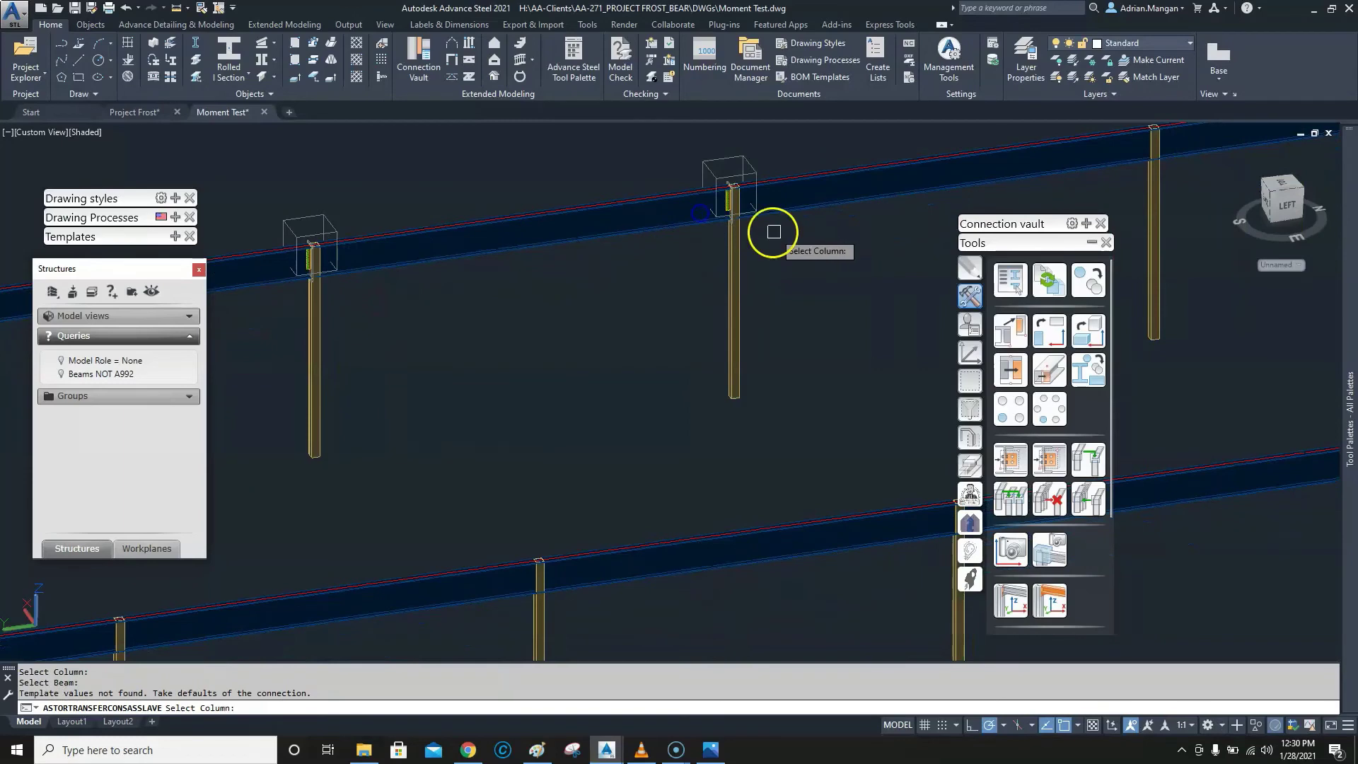
{"action": "scroll", "coordinate": [807, 228], "scroll_direction": "down", "scroll_amount": 3}
{"action": "middle_click_drag", "start_coordinate": [810, 226], "coordinate": [506, 254]}
{"action": "left_click", "coordinate": [736, 205]}
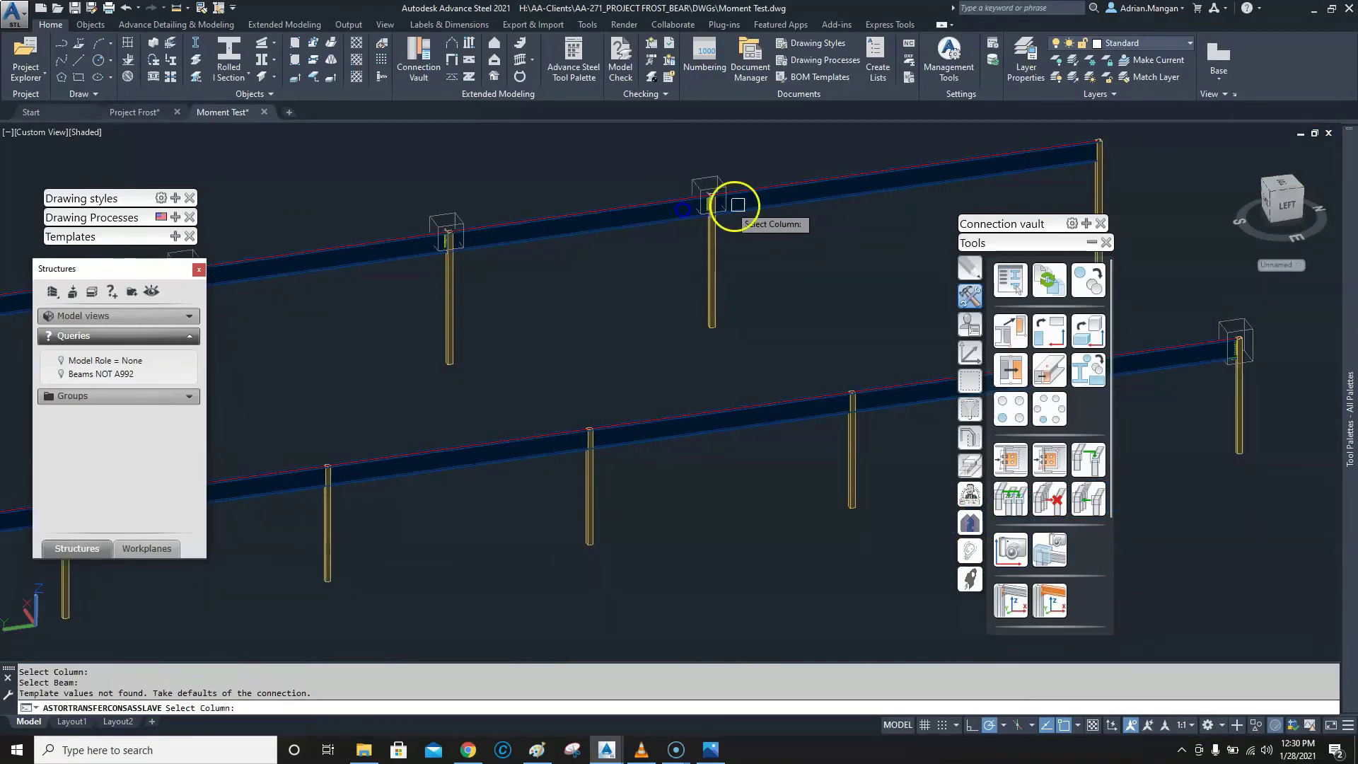
{"action": "middle_click_drag", "start_coordinate": [741, 234], "coordinate": [534, 249]}
{"action": "left_click", "coordinate": [892, 197]}
{"action": "left_click", "coordinate": [849, 174]}
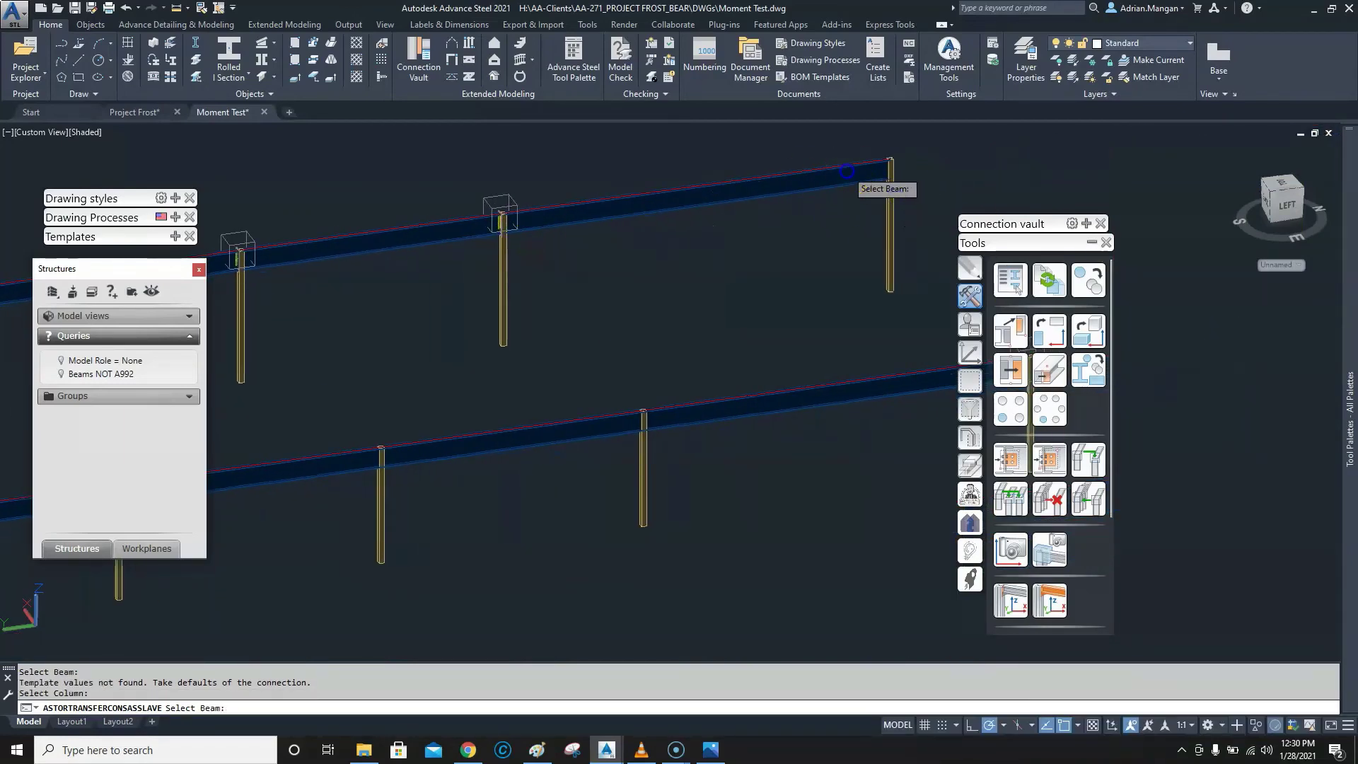
- Add the original column and beam, finish picking, and separate the differing joint
{"action": "scroll", "coordinate": [749, 201], "scroll_direction": "down", "scroll_amount": 4}
{"action": "middle_click_drag", "start_coordinate": [752, 202], "coordinate": [995, 208]}
{"action": "scroll", "coordinate": [682, 236], "scroll_direction": "up", "scroll_amount": 3}
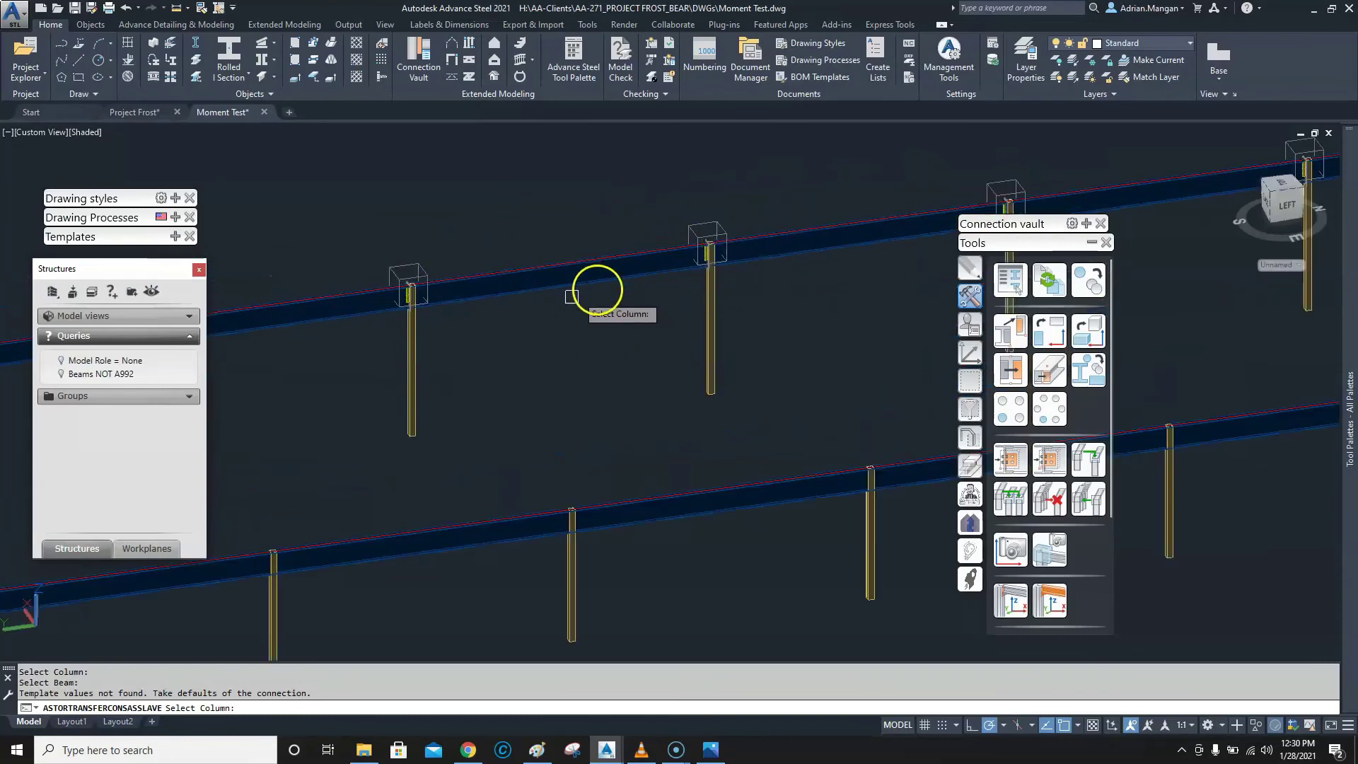
{"action": "scroll", "coordinate": [597, 291], "scroll_direction": "up", "scroll_amount": 3}
{"action": "middle_click_drag", "start_coordinate": [455, 304], "coordinate": [721, 279]}
{"action": "scroll", "coordinate": [578, 268], "scroll_direction": "up", "scroll_amount": 4}
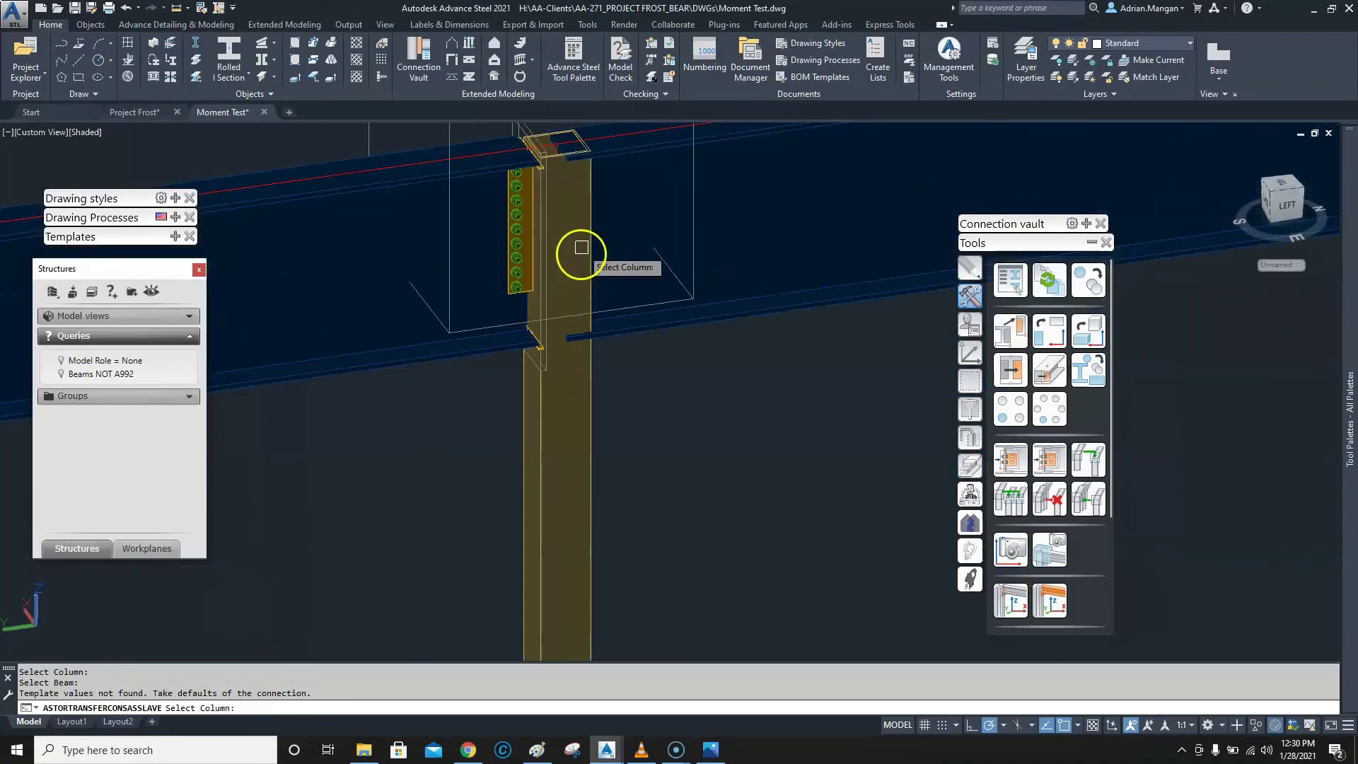
{"action": "middle_click_drag", "start_coordinate": [598, 232], "coordinate": [501, 233], "text": "shift"}
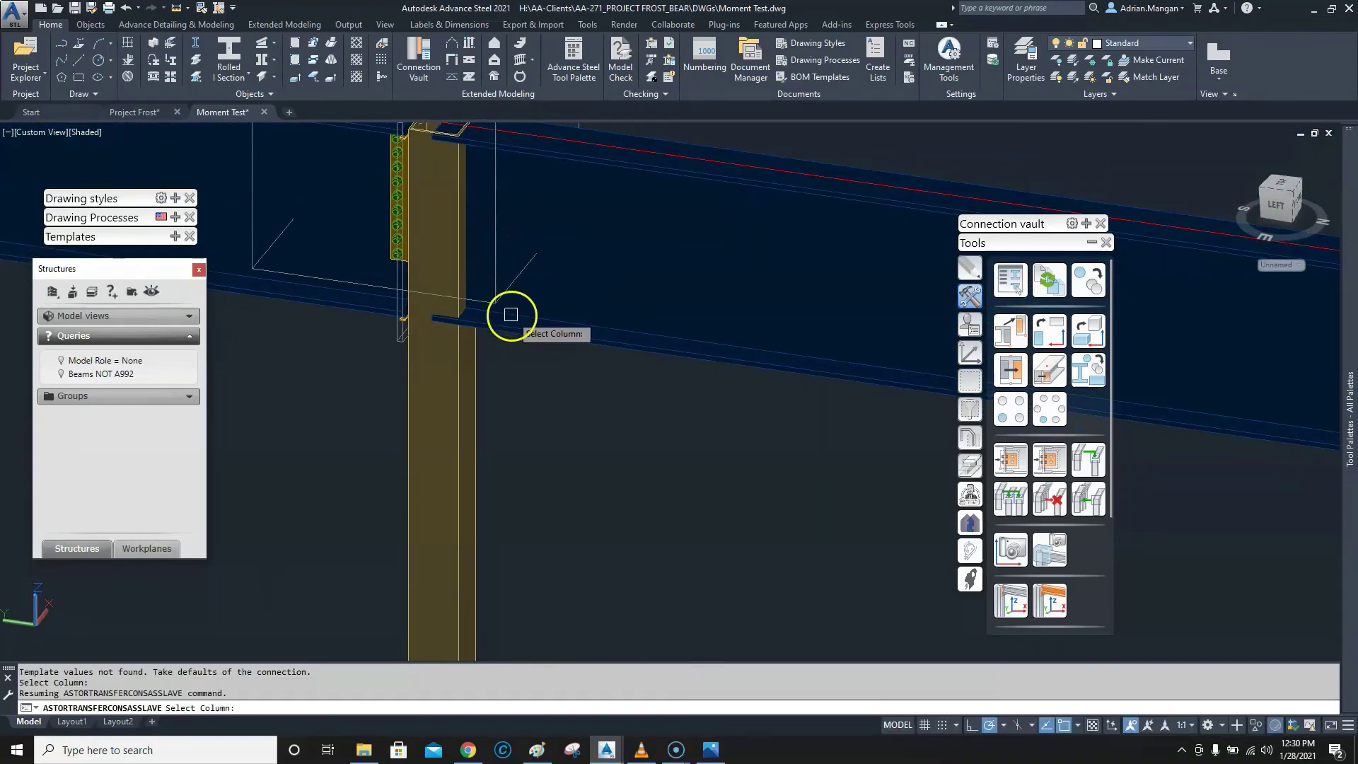
{"action": "left_click", "coordinate": [464, 386]}
{"action": "left_click", "coordinate": [535, 336]}
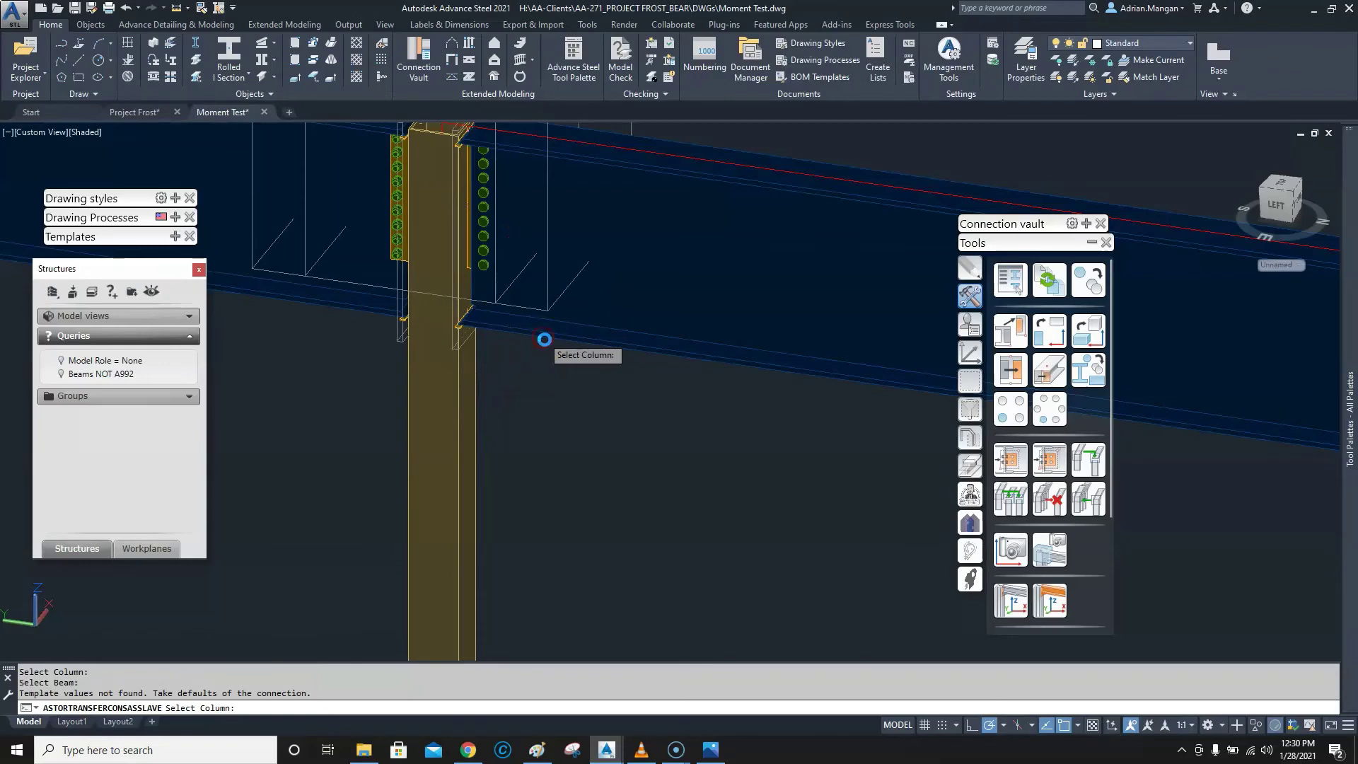
{"action": "right_click", "coordinate": [544, 339]}
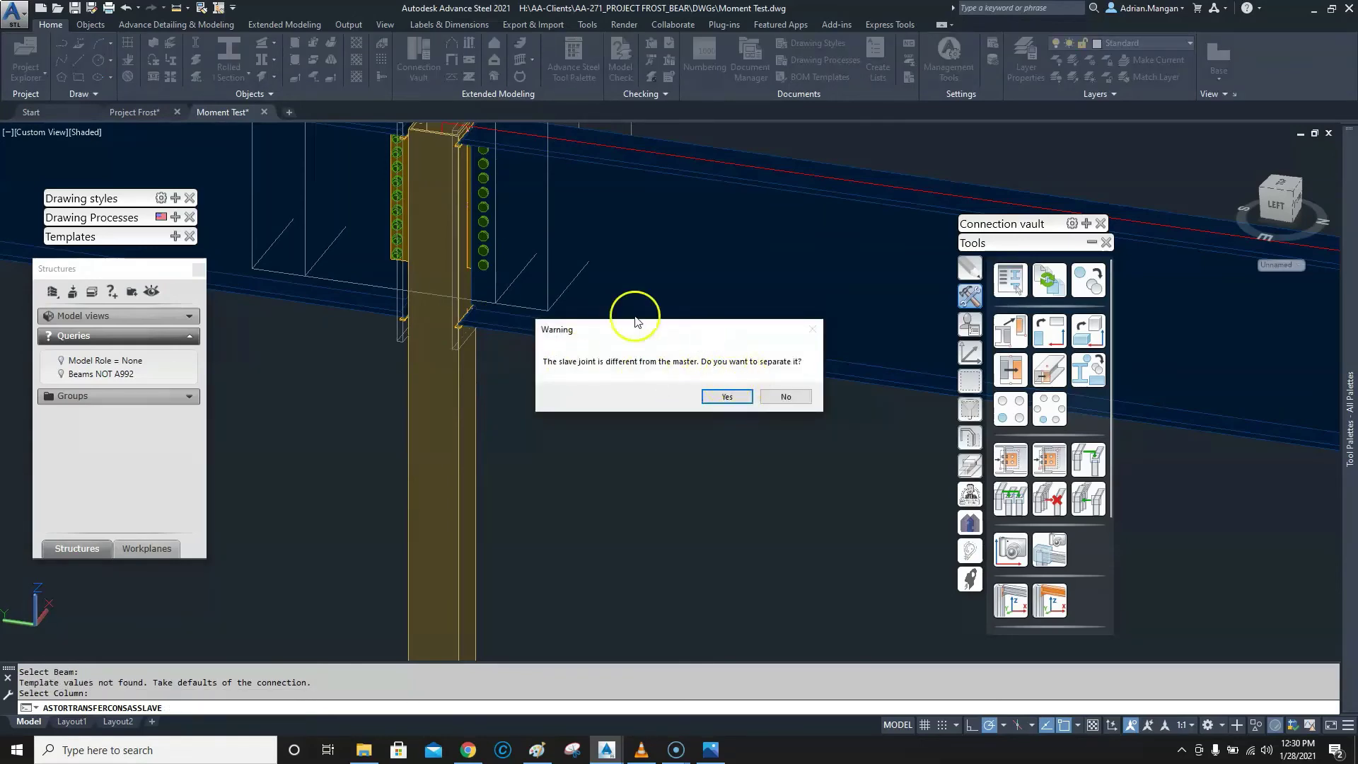
{"action": "left_click", "coordinate": [736, 401]}
{"action": "middle_click_drag", "start_coordinate": [448, 235], "coordinate": [691, 333]}
{"action": "scroll", "coordinate": [667, 236], "scroll_direction": "down", "scroll_amount": 4}
{"action": "scroll", "coordinate": [648, 264], "scroll_direction": "down", "scroll_amount": 6}
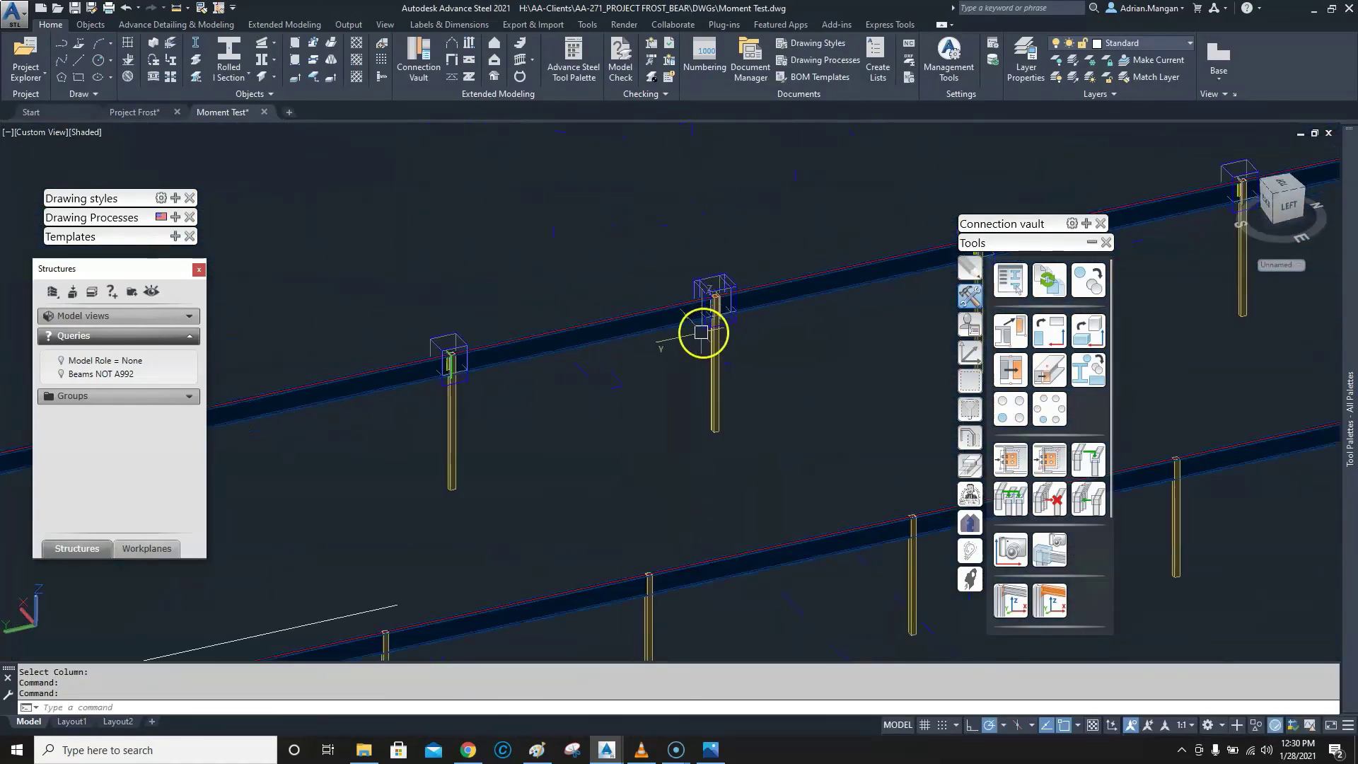
{"action": "middle_click_drag", "start_coordinate": [564, 344], "coordinate": [519, 341], "text": "shift"}
{"action": "scroll", "coordinate": [405, 325], "scroll_direction": "up", "scroll_amount": 8}
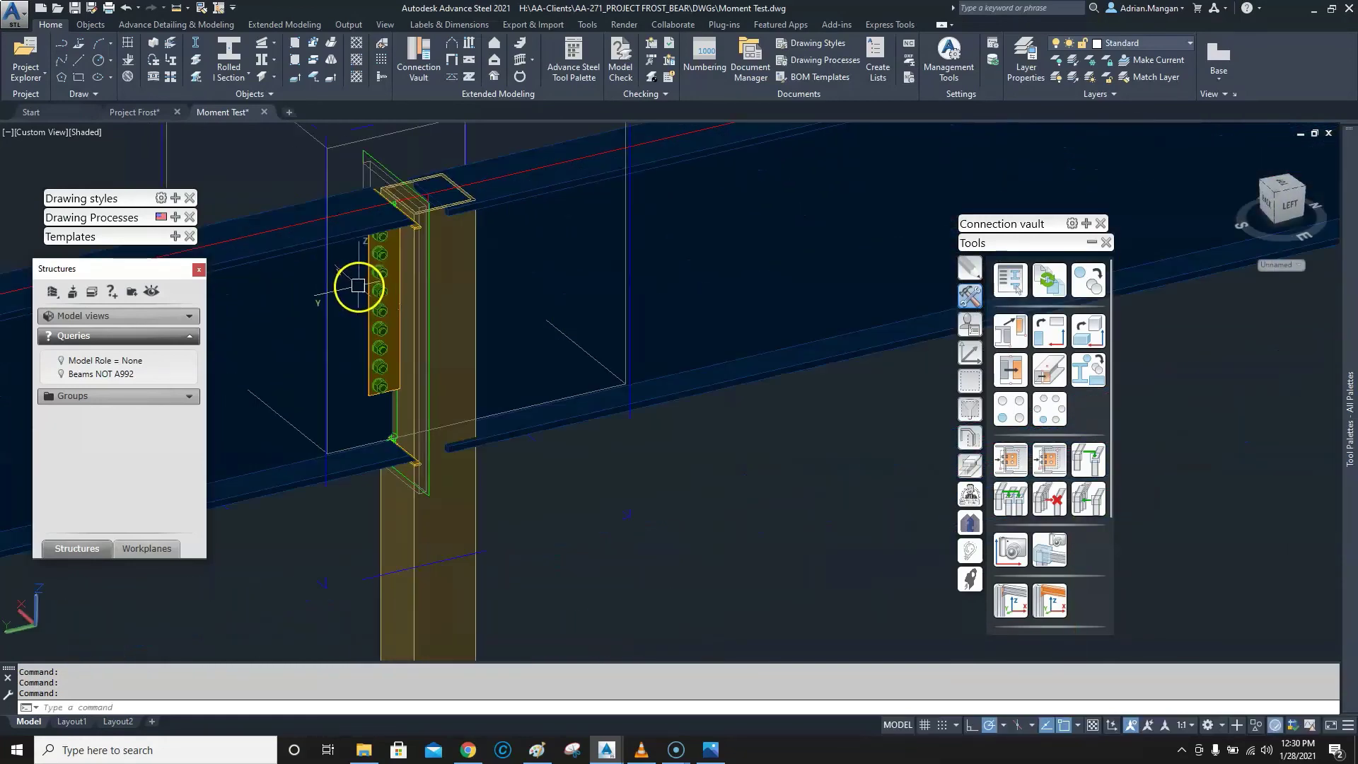
{"action": "middle_click_drag", "start_coordinate": [388, 283], "coordinate": [622, 295]}
{"action": "scroll", "coordinate": [621, 294], "scroll_direction": "down", "scroll_amount": 5}
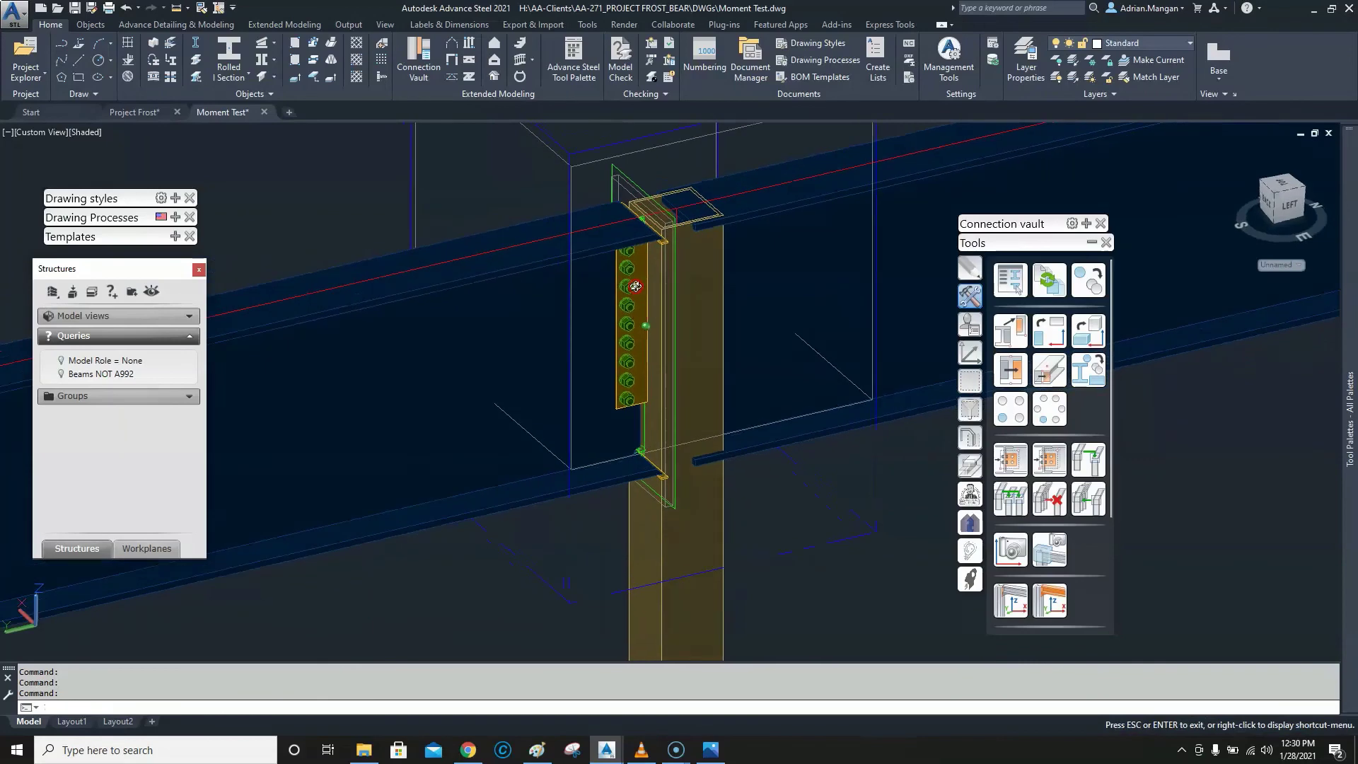
{"action": "scroll", "coordinate": [641, 304], "scroll_direction": "down", "scroll_amount": 8}
{"action": "middle_click_drag", "start_coordinate": [628, 334], "coordinate": [564, 295]}
{"action": "scroll", "coordinate": [564, 295], "scroll_direction": "down", "scroll_amount": 3}
{"action": "scroll", "coordinate": [533, 306], "scroll_direction": "up", "scroll_amount": 5}
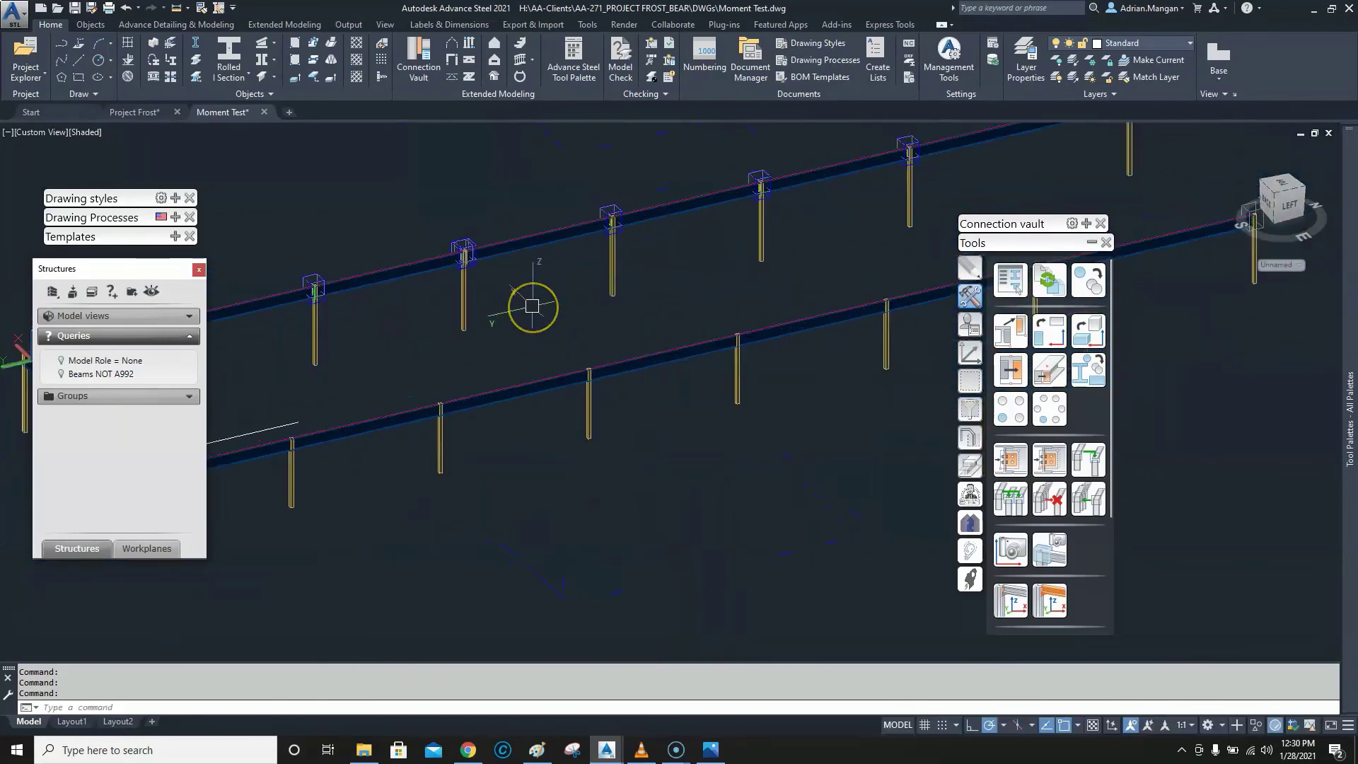
{"action": "middle_click_drag", "start_coordinate": [637, 367], "coordinate": [703, 371]}
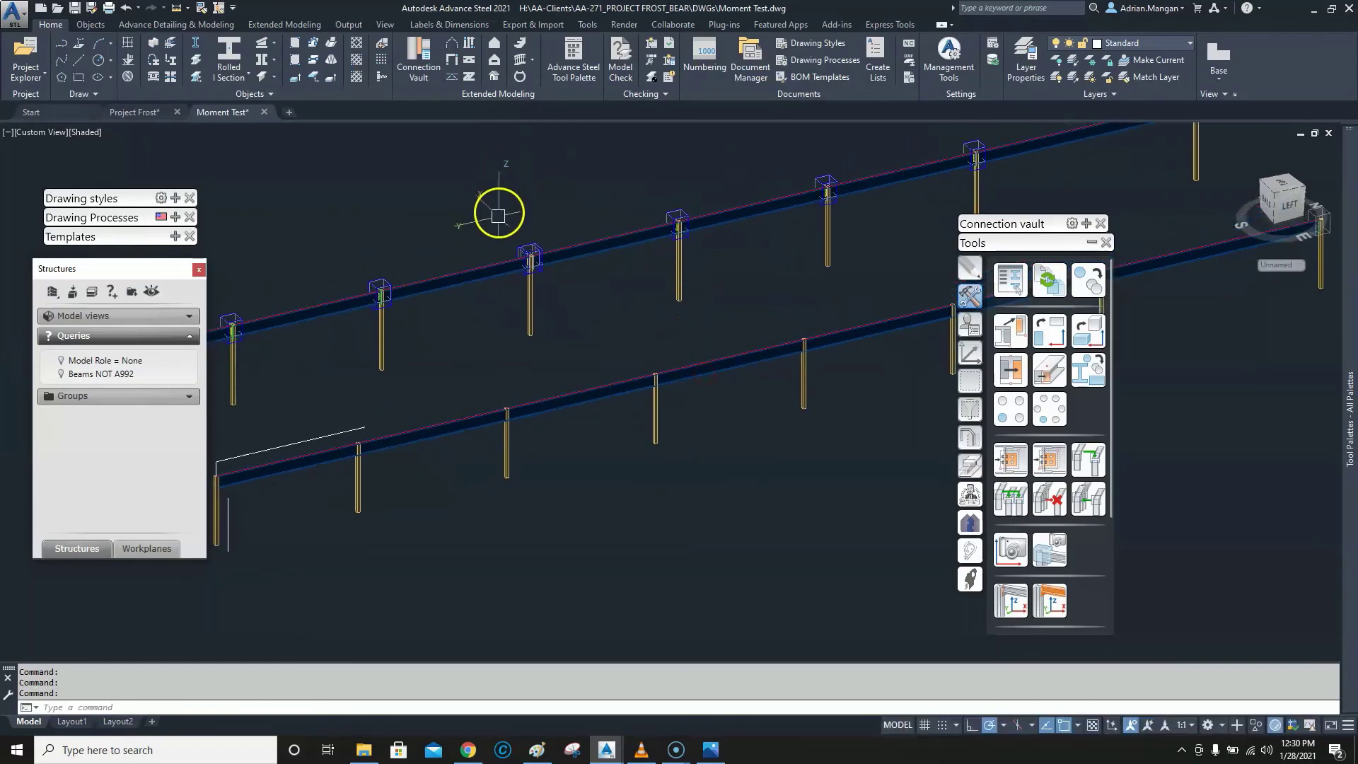
{"action": "scroll", "coordinate": [499, 216], "scroll_direction": "down", "scroll_amount": 4}
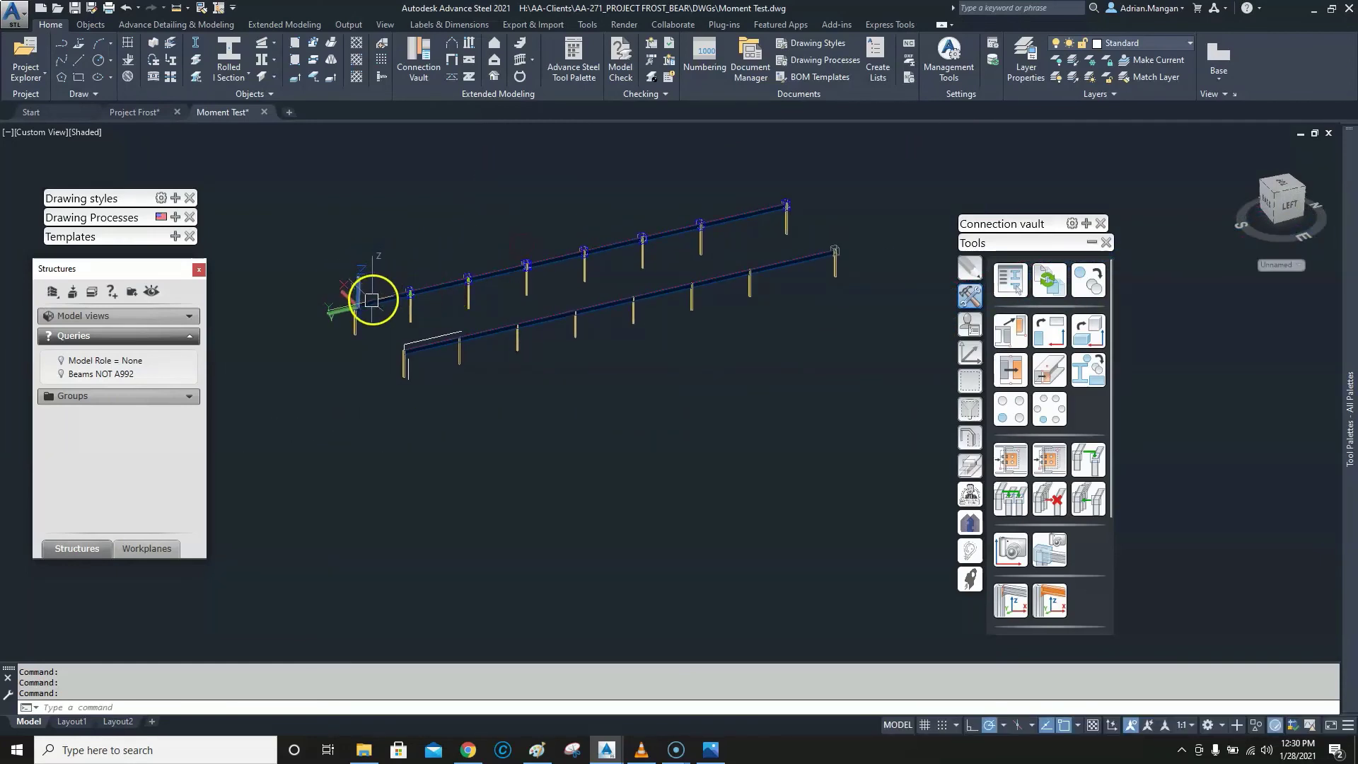
{"action": "scroll", "coordinate": [372, 302], "scroll_direction": "up", "scroll_amount": 3}
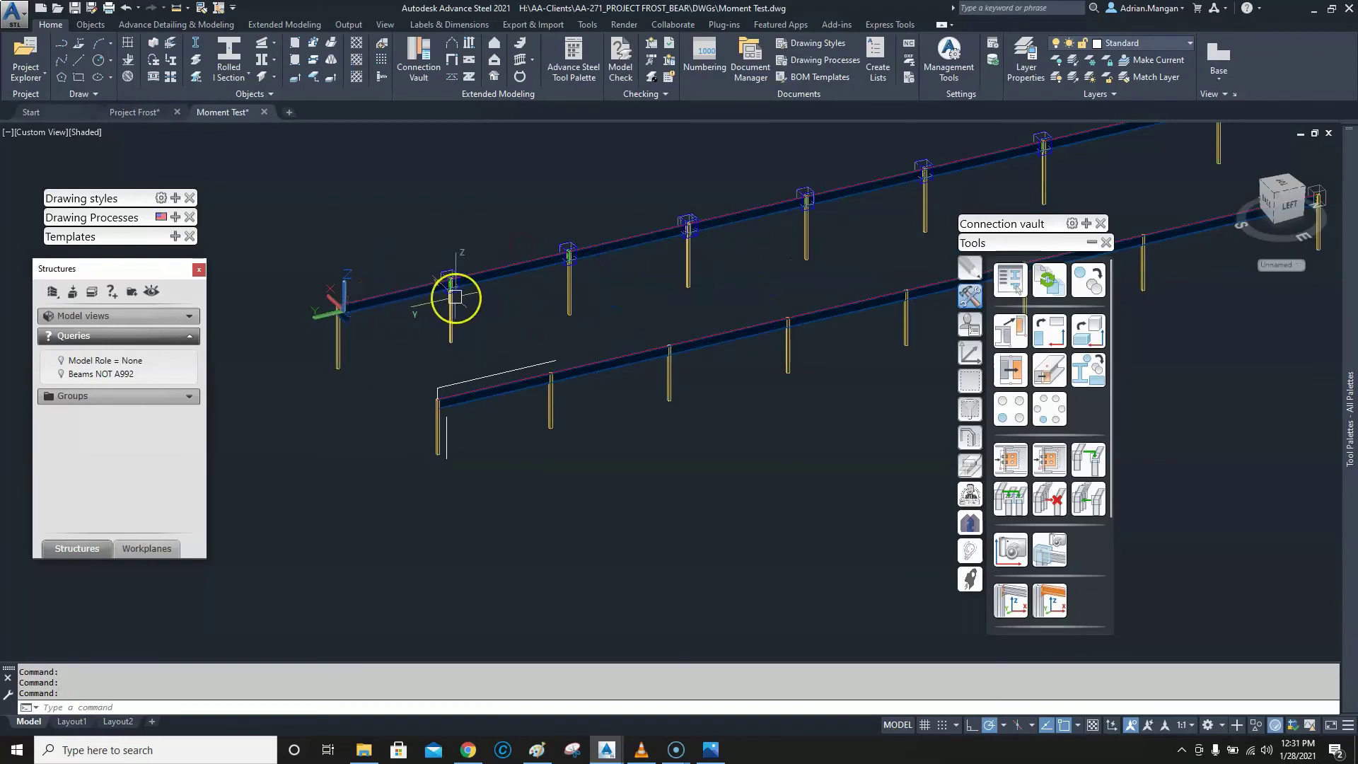
{"action": "scroll", "coordinate": [368, 306], "scroll_direction": "down", "scroll_amount": 2}
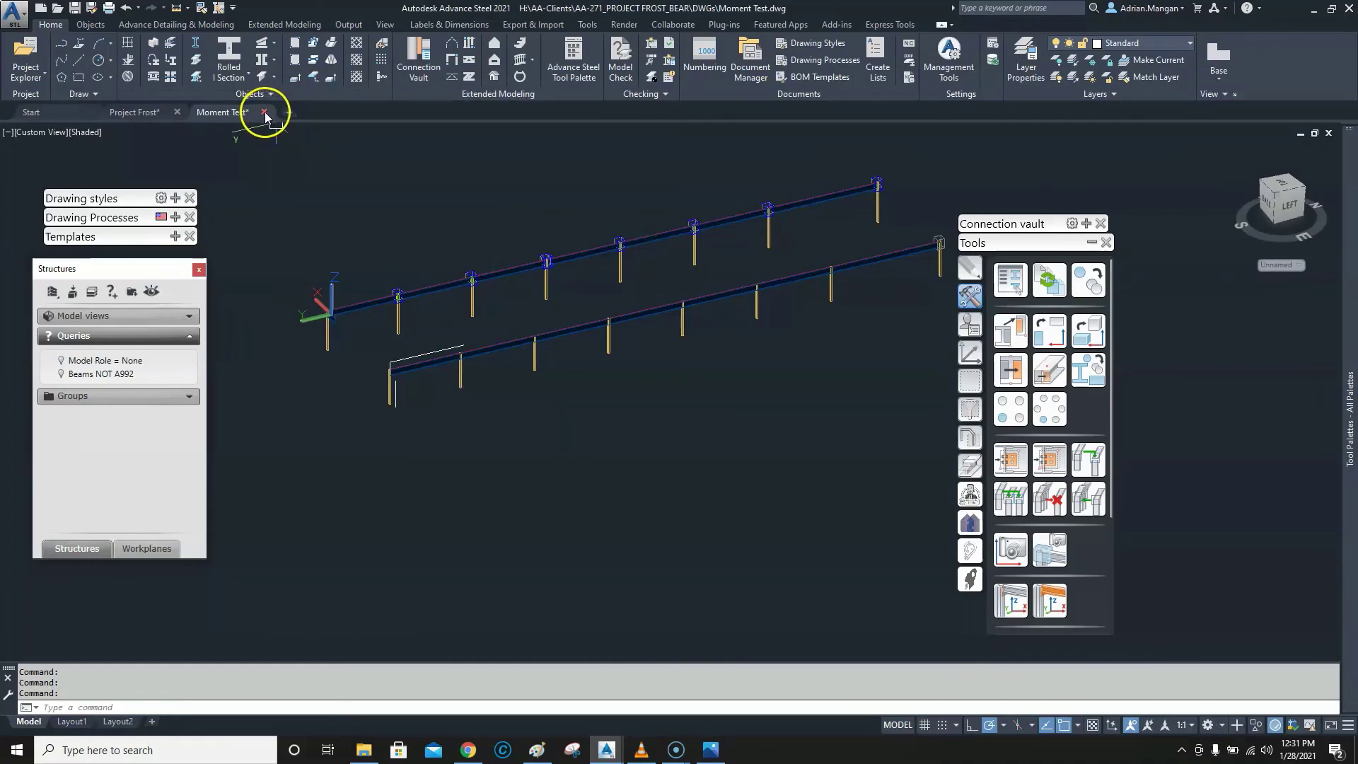
- Save as Moment Test.dwg in C:\ProgramData\Autodesk\Advance Steel 2021\USA\Shared\ConnectionTemplates
{"action": "left_click", "coordinate": [91, 9]}
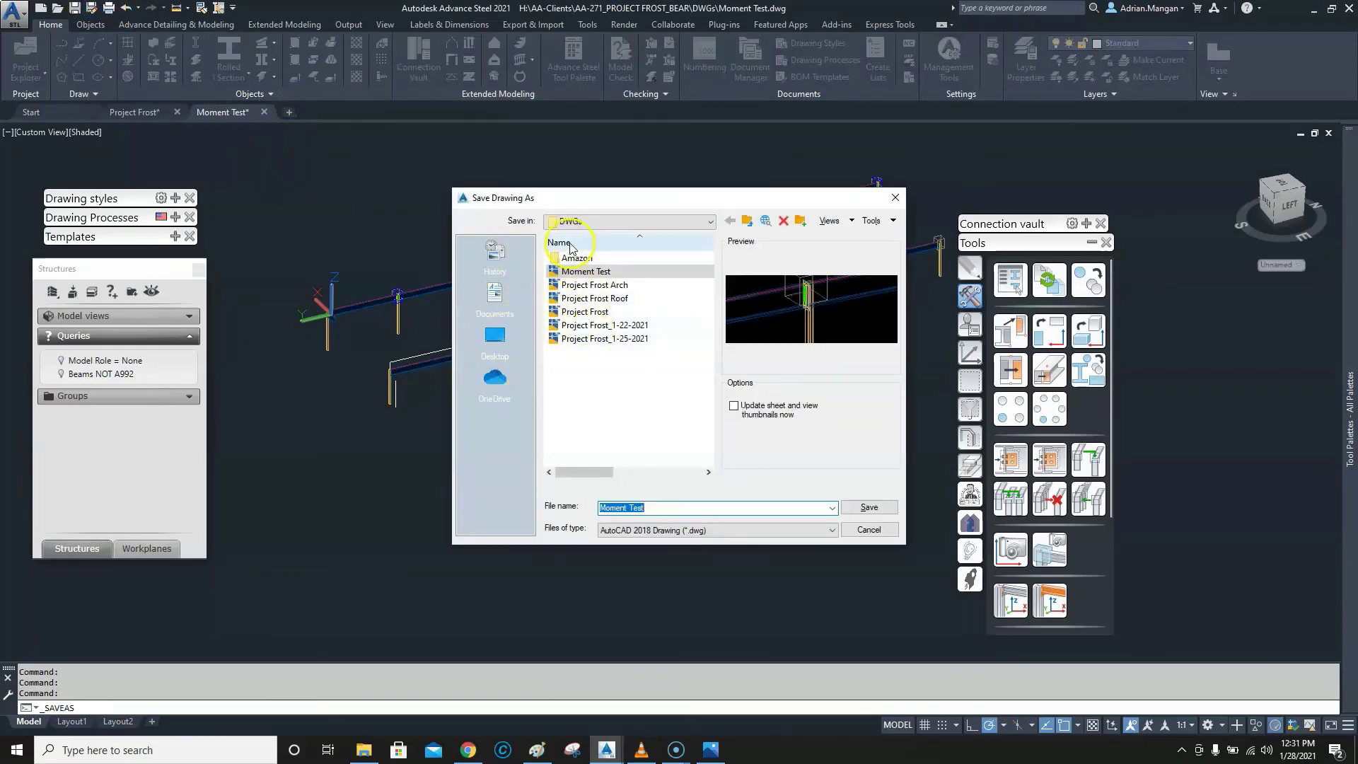
{"action": "left_click", "coordinate": [571, 222]}
{"action": "left_click", "coordinate": [619, 265]}
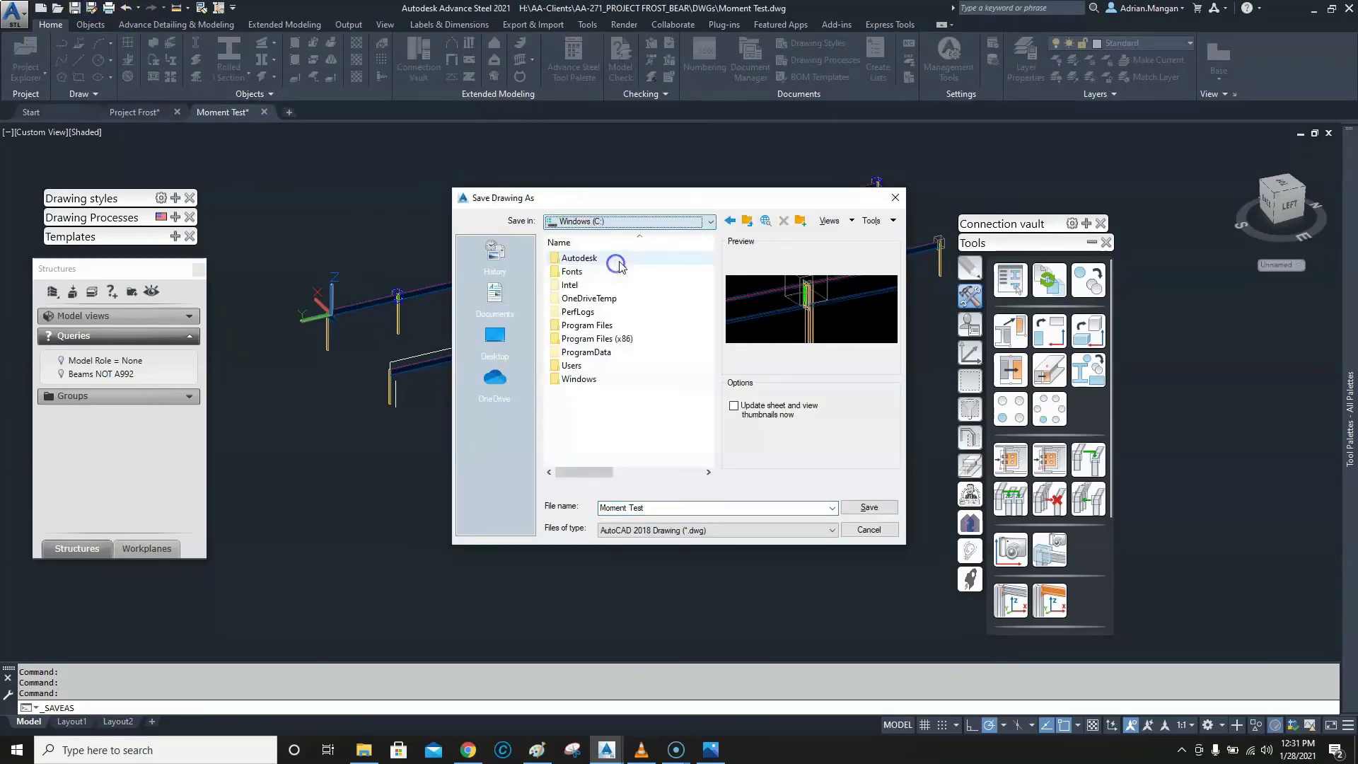
{"action": "left_click", "coordinate": [595, 352]}
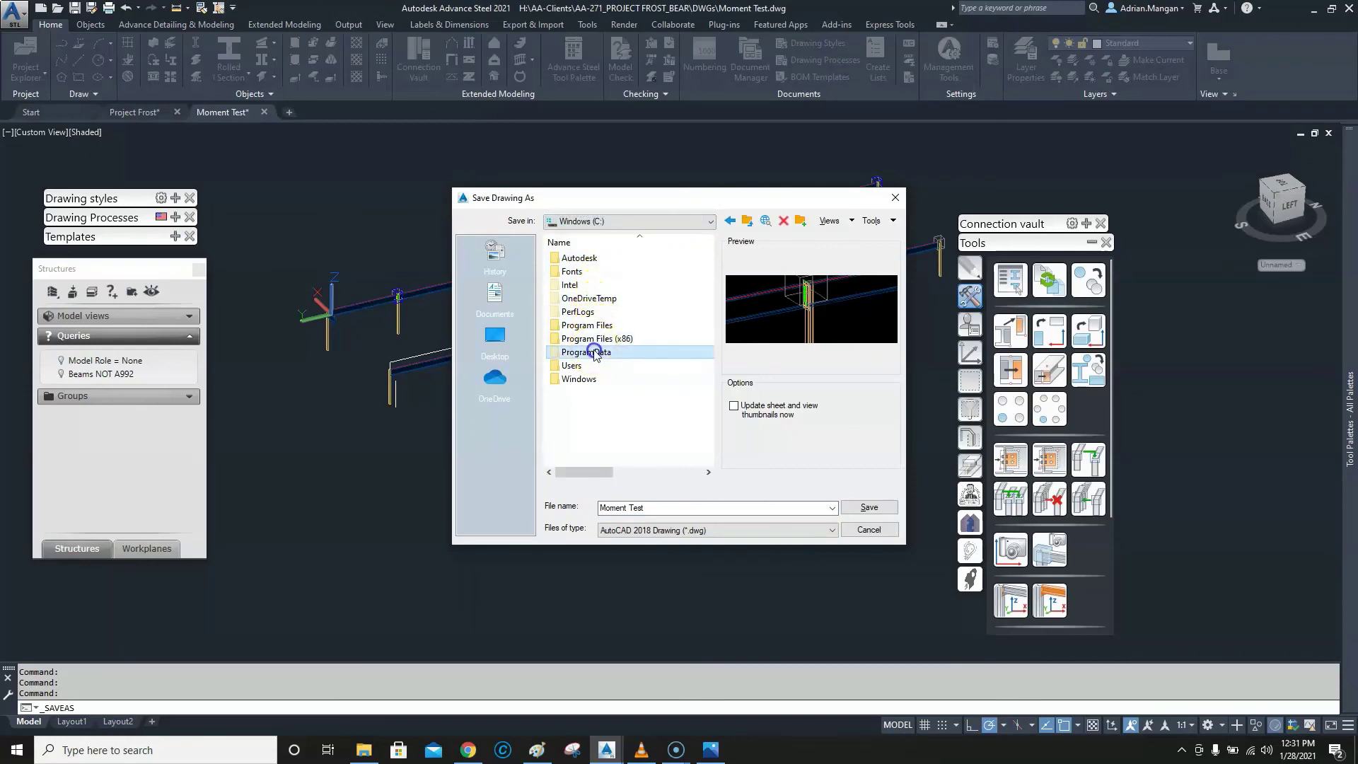
{"action": "double_click", "coordinate": [595, 351]}
{"action": "double_click", "coordinate": [599, 298]}
{"action": "double_click", "coordinate": [603, 340]}
{"action": "double_click", "coordinate": [595, 315]}
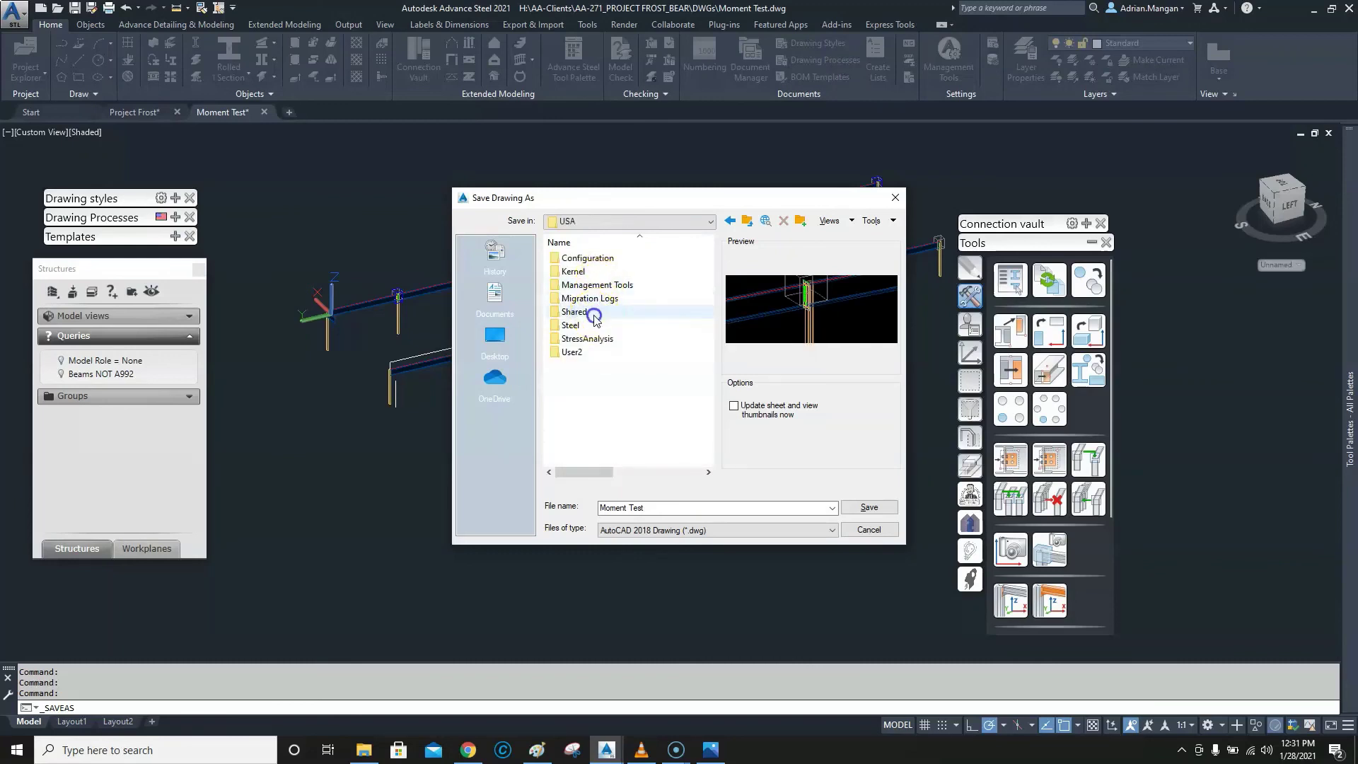
{"action": "double_click", "coordinate": [594, 314]}
{"action": "double_click", "coordinate": [606, 274]}
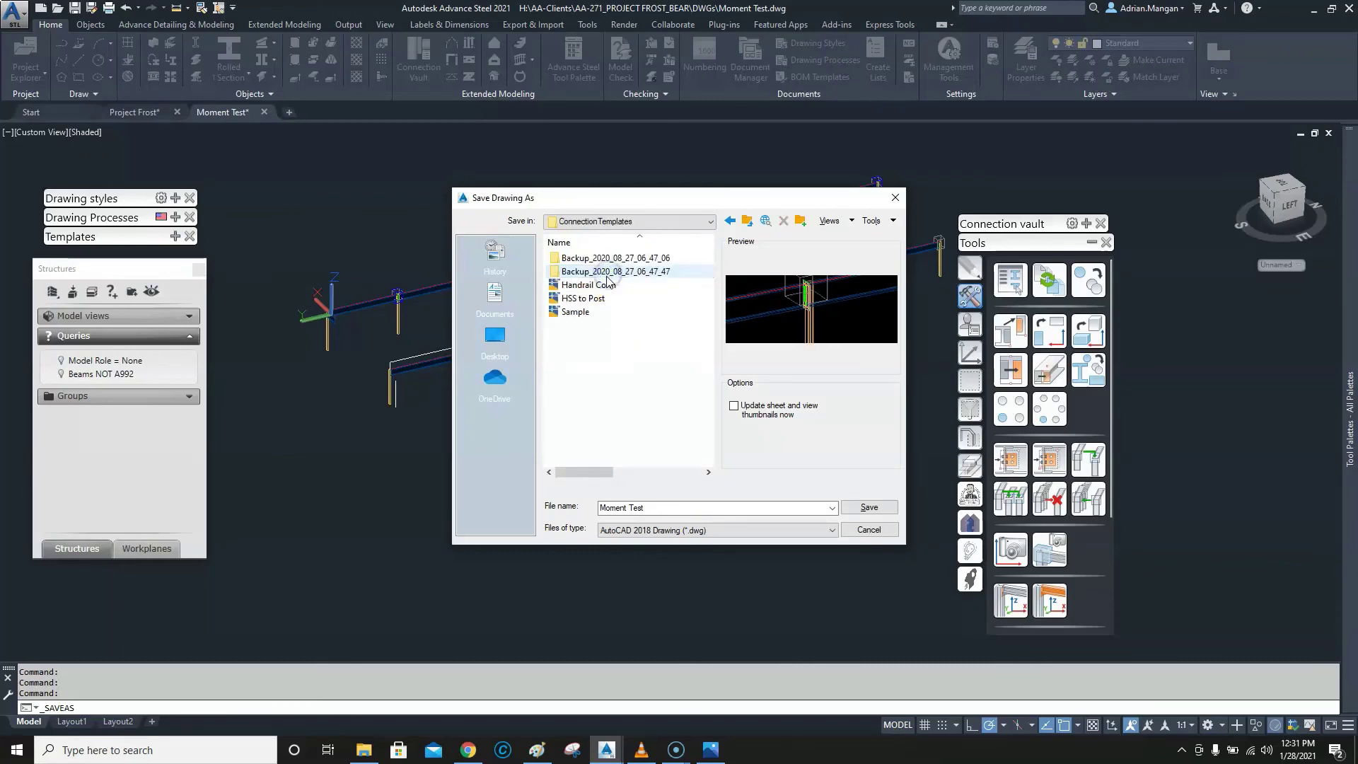
{"action": "left_click", "coordinate": [602, 387]}
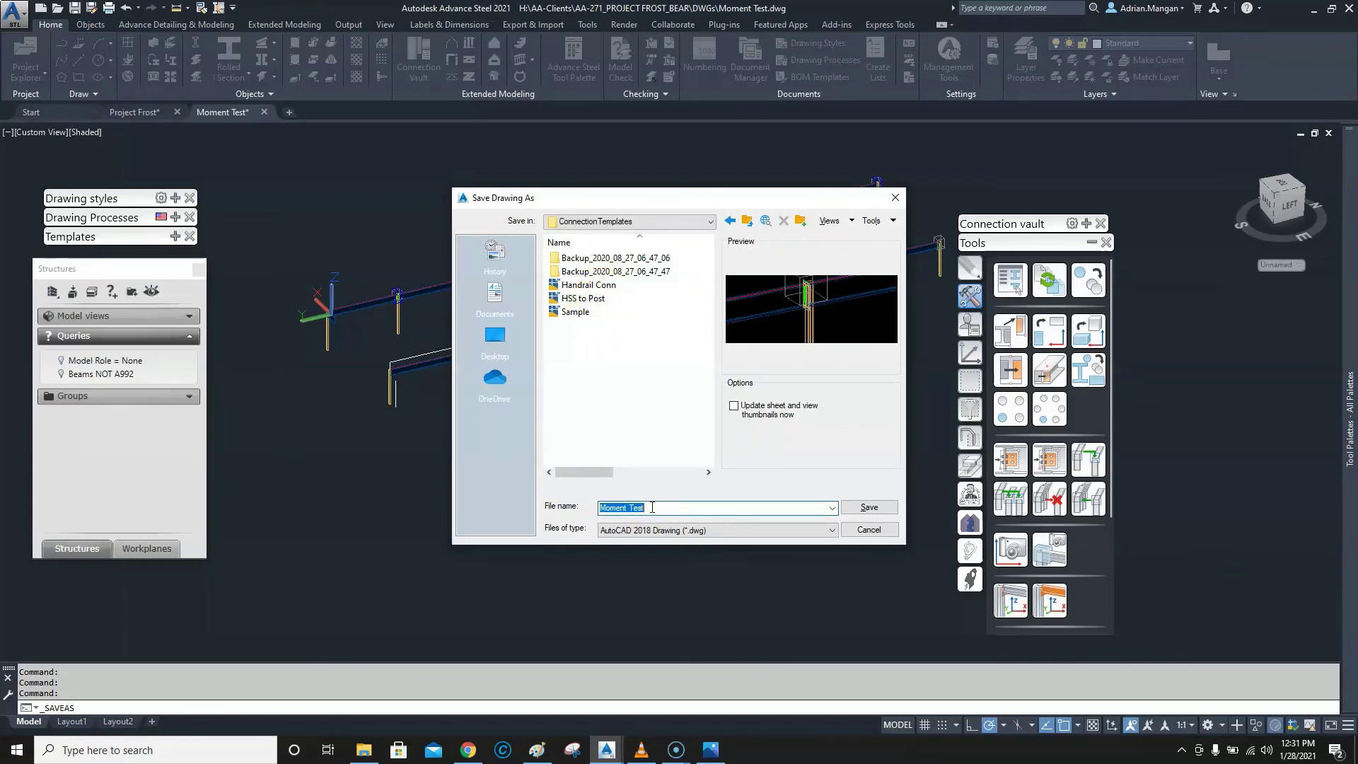
{"action": "left_click", "coordinate": [871, 508]}
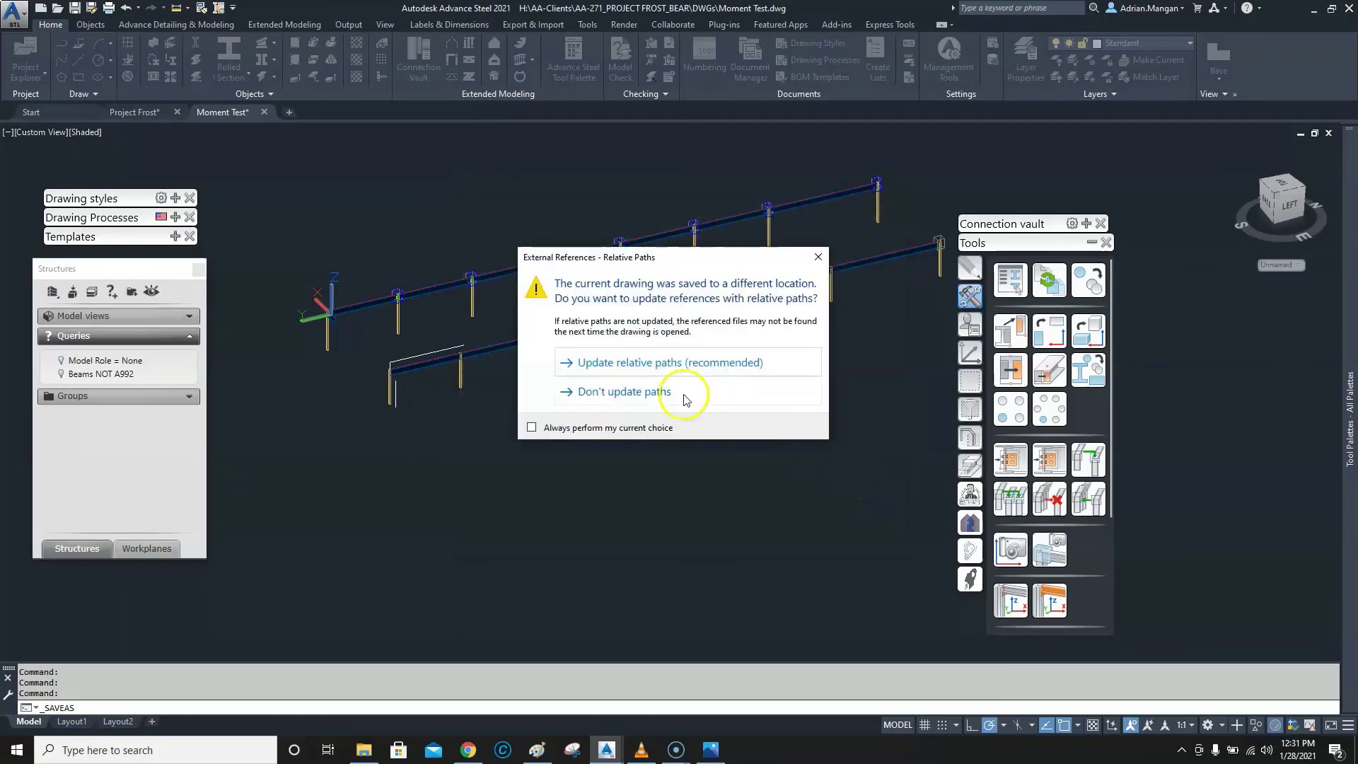